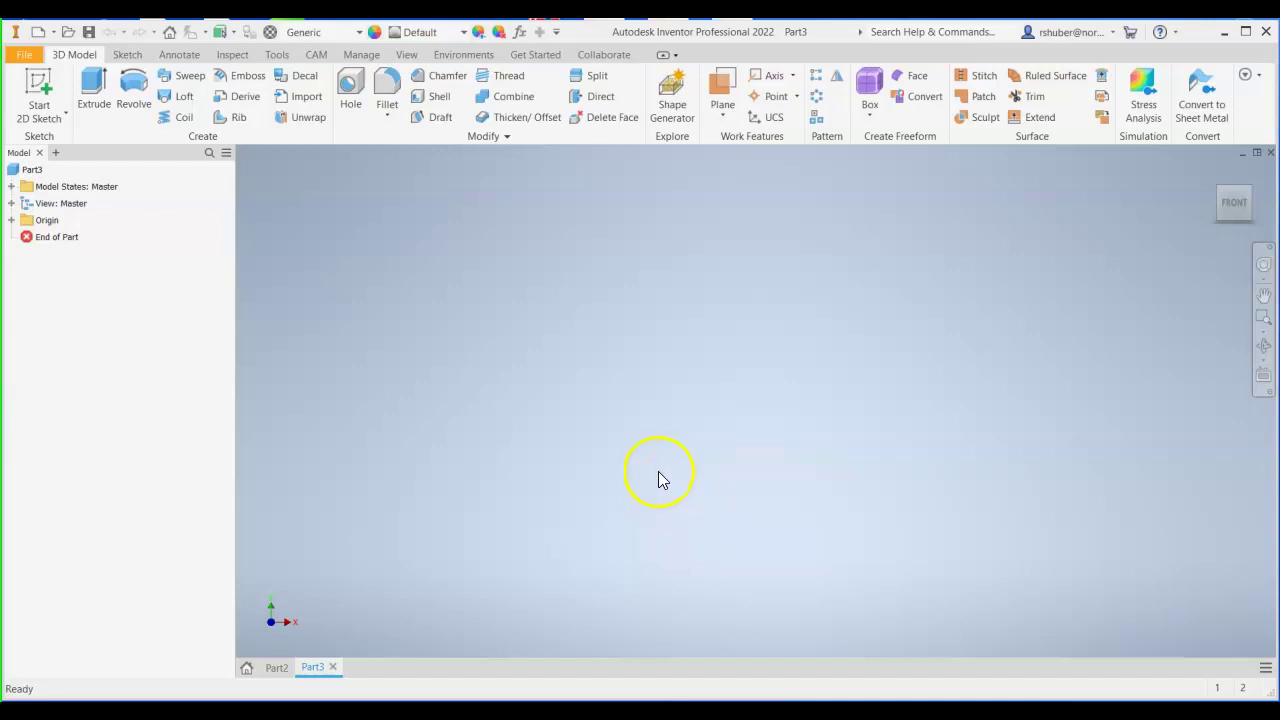
# Start a sketch on the XY plane and draw a two-corner rectangle around the origin.
pyautogui.click(39, 105)
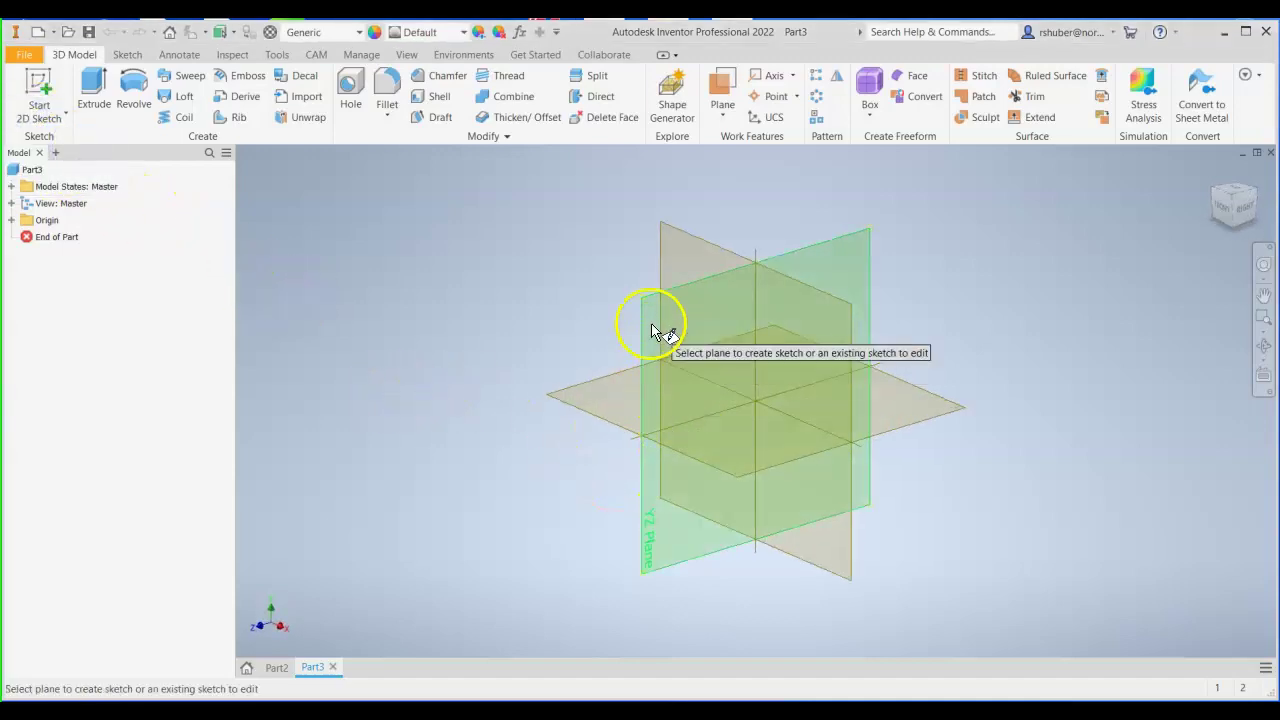
pyautogui.click(672, 248)
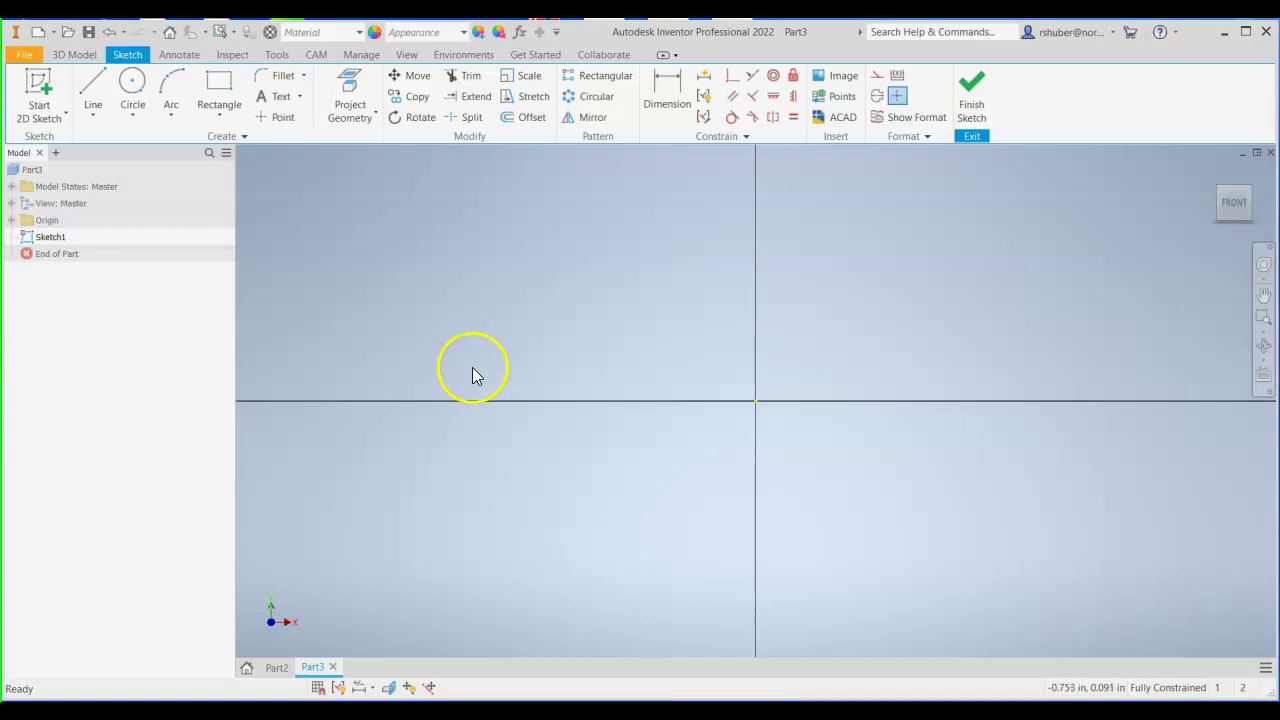
pyautogui.click(219, 85)
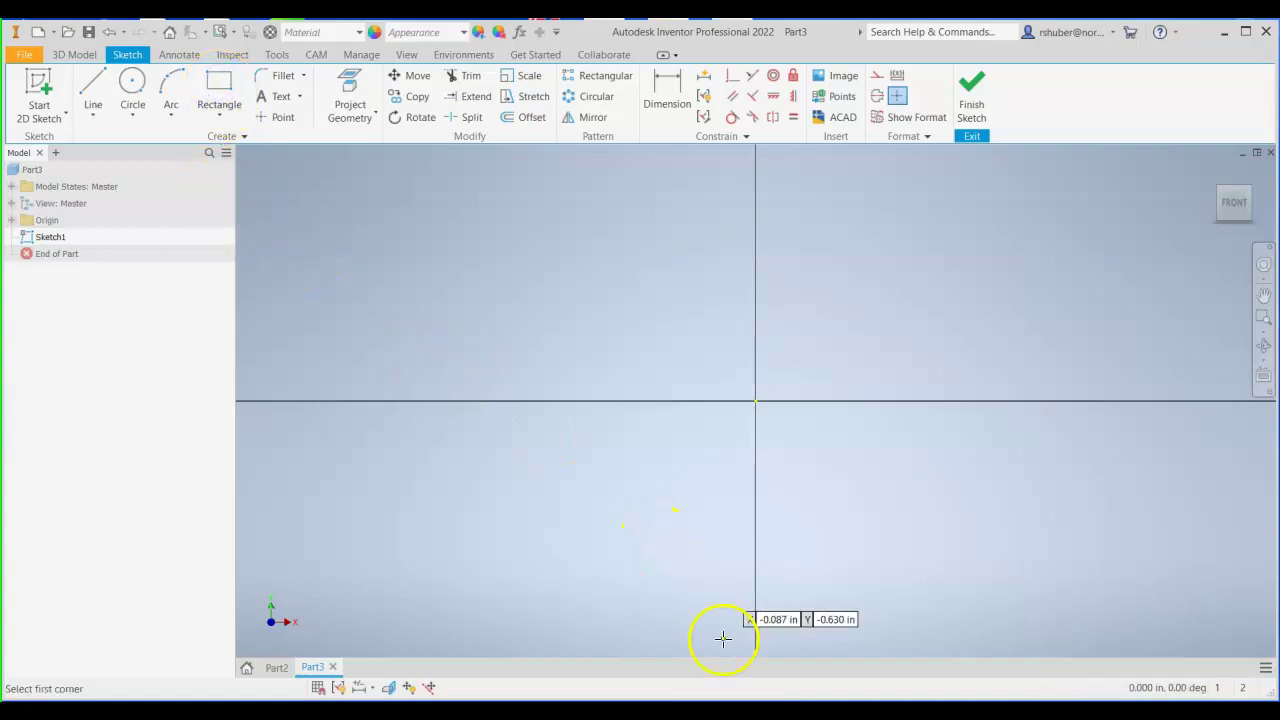
pyautogui.click(601, 534)
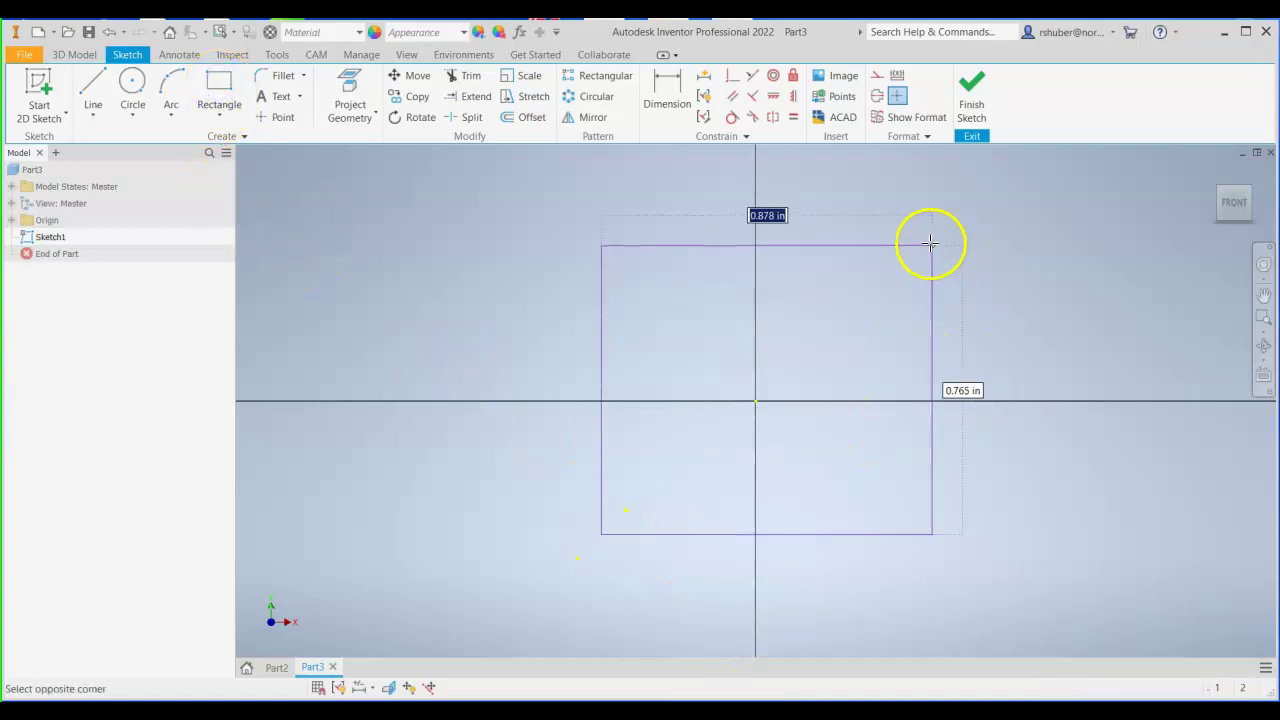
pyautogui.click(954, 220)
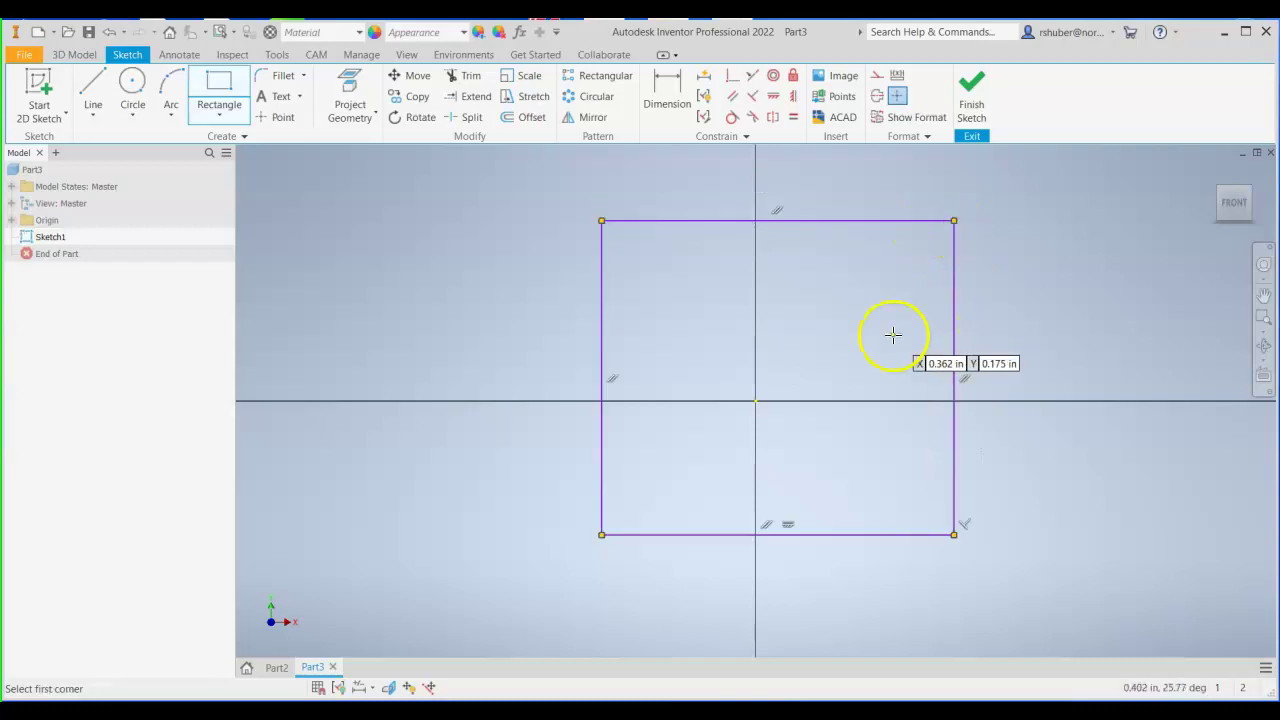
# Dimension the rectangle's width (.933) and height (.833).
pyautogui.click(666, 90)
pyautogui.click(603, 323)
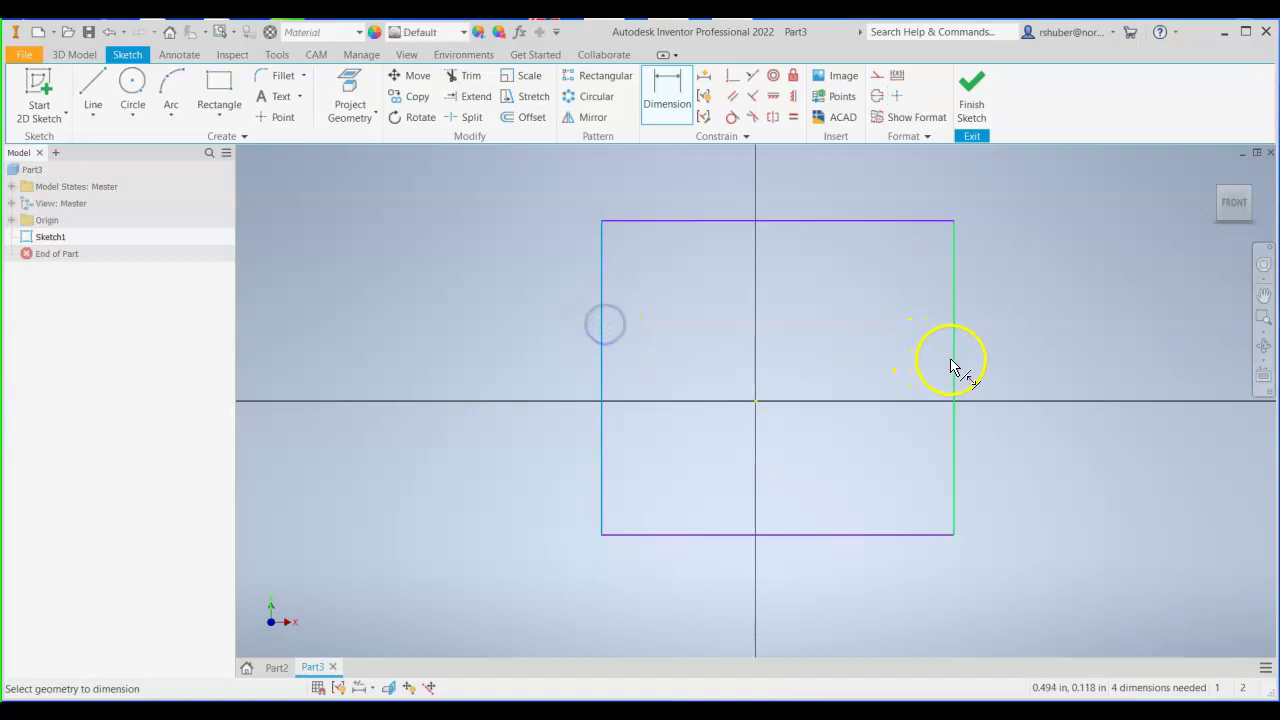
pyautogui.click(954, 362)
pyautogui.click(721, 170)
pyautogui.click(774, 237)
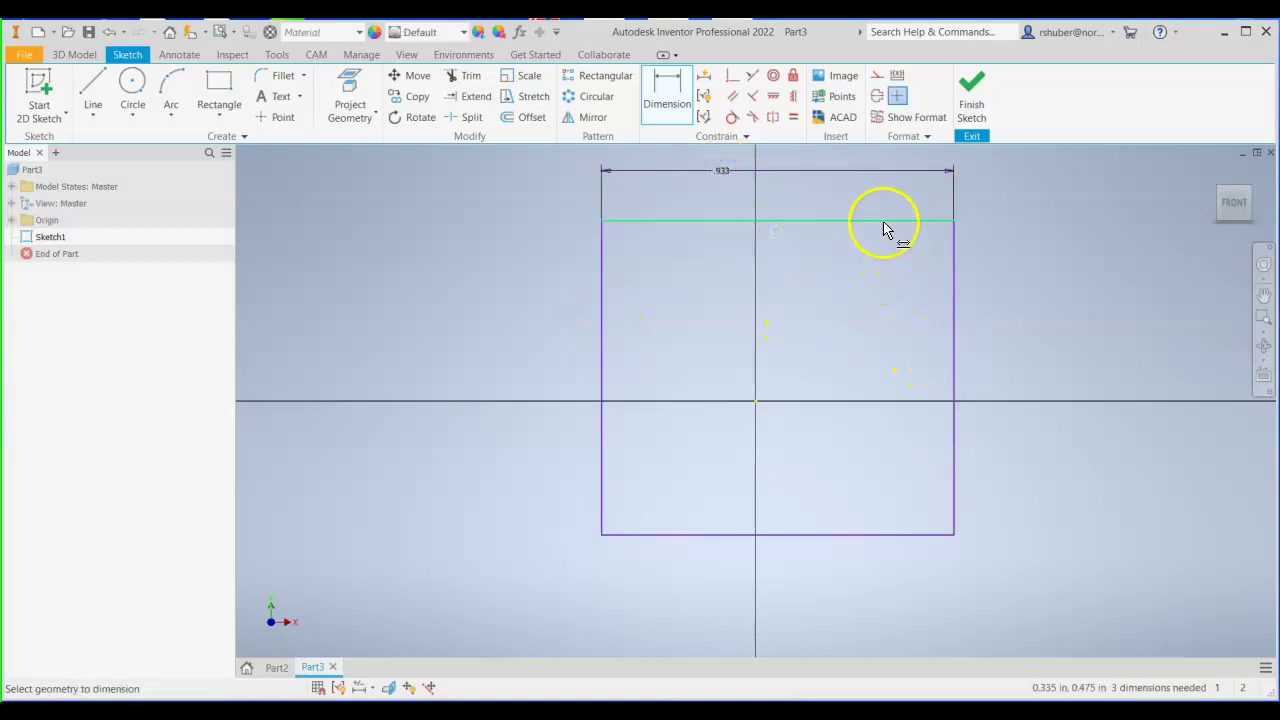
pyautogui.click(884, 221)
pyautogui.click(899, 534)
pyautogui.click(1038, 444)
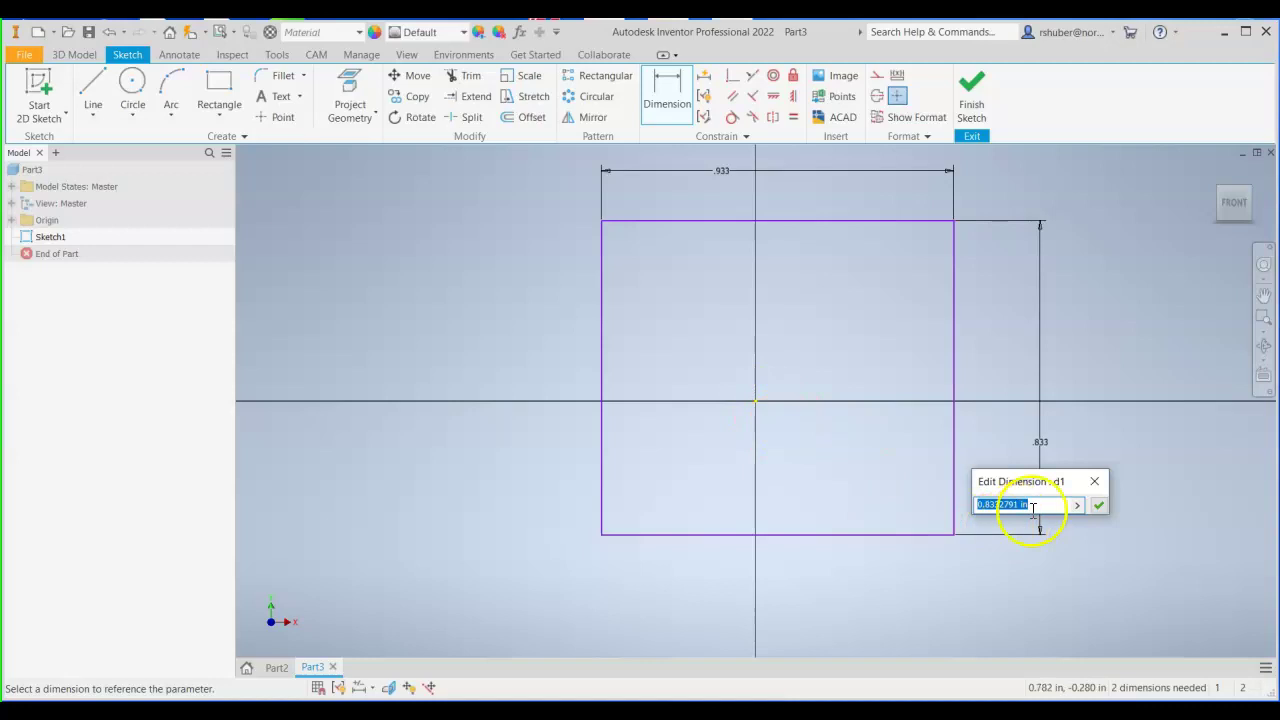
pyautogui.click(1099, 506)
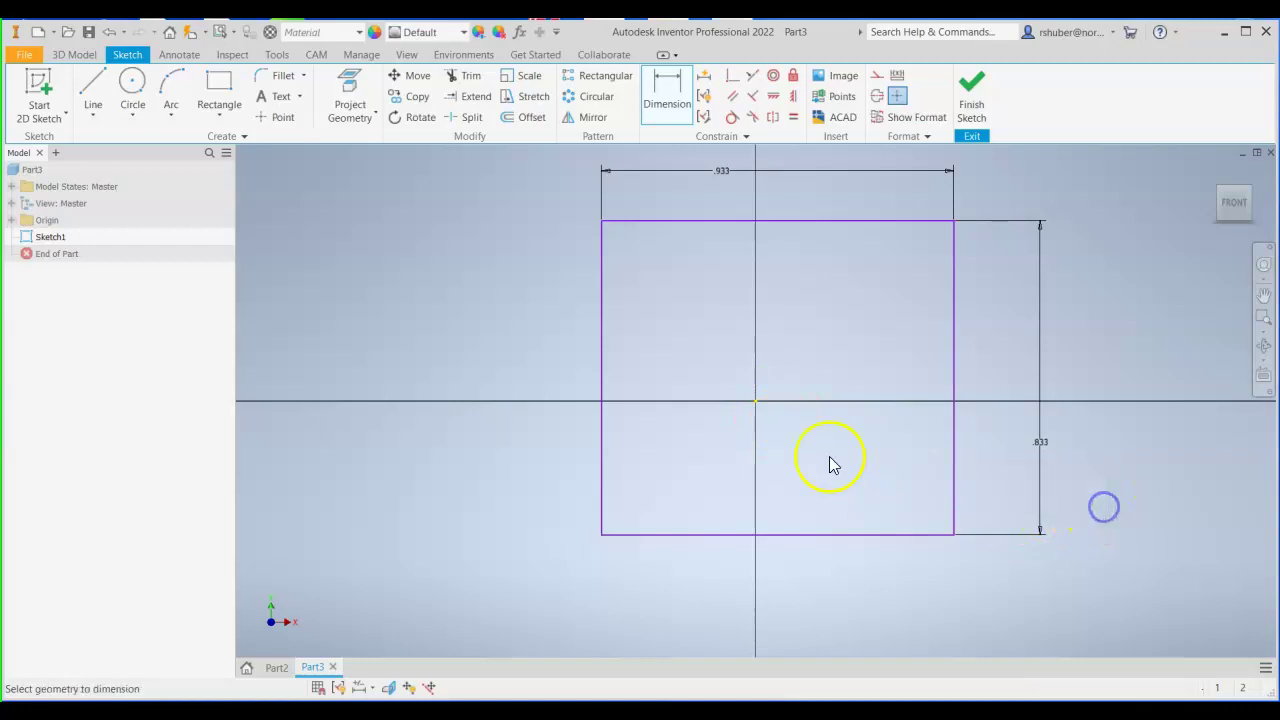
# Set the bottom and left edge offsets from the origin to d1/2 and d0/2, centring the rectangle.
pyautogui.click(767, 533)
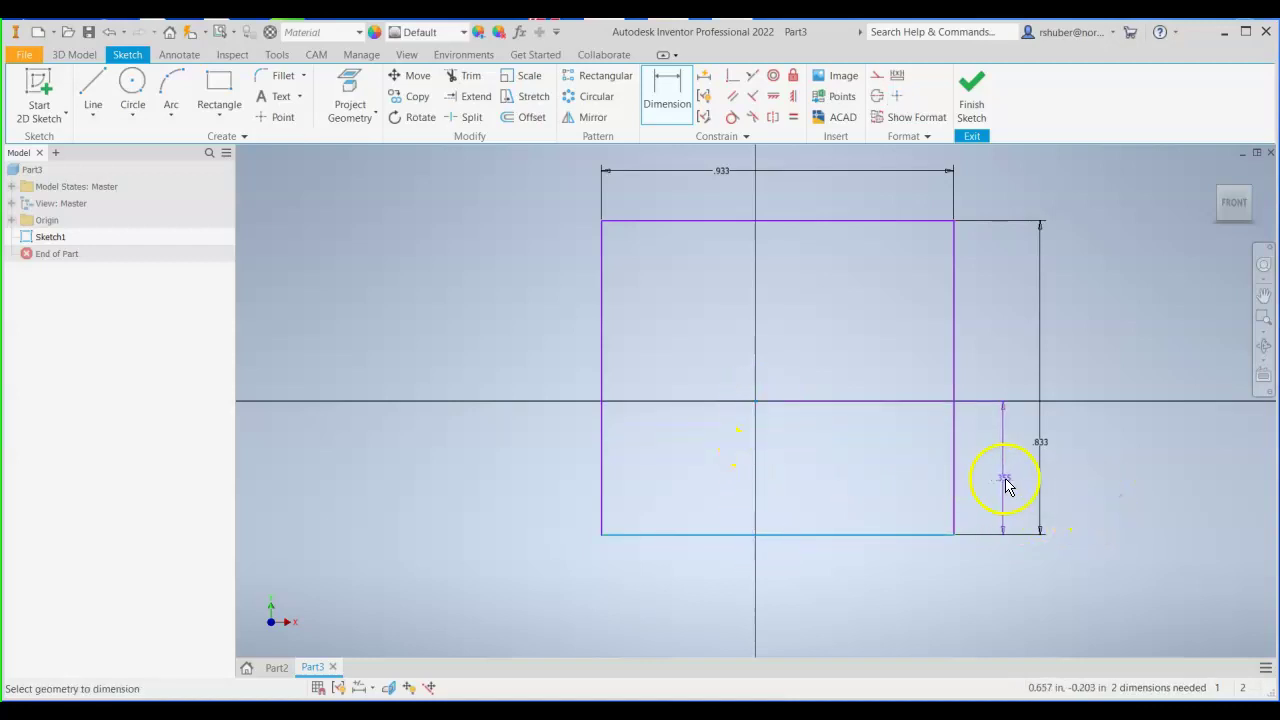
pyautogui.click(1000, 479)
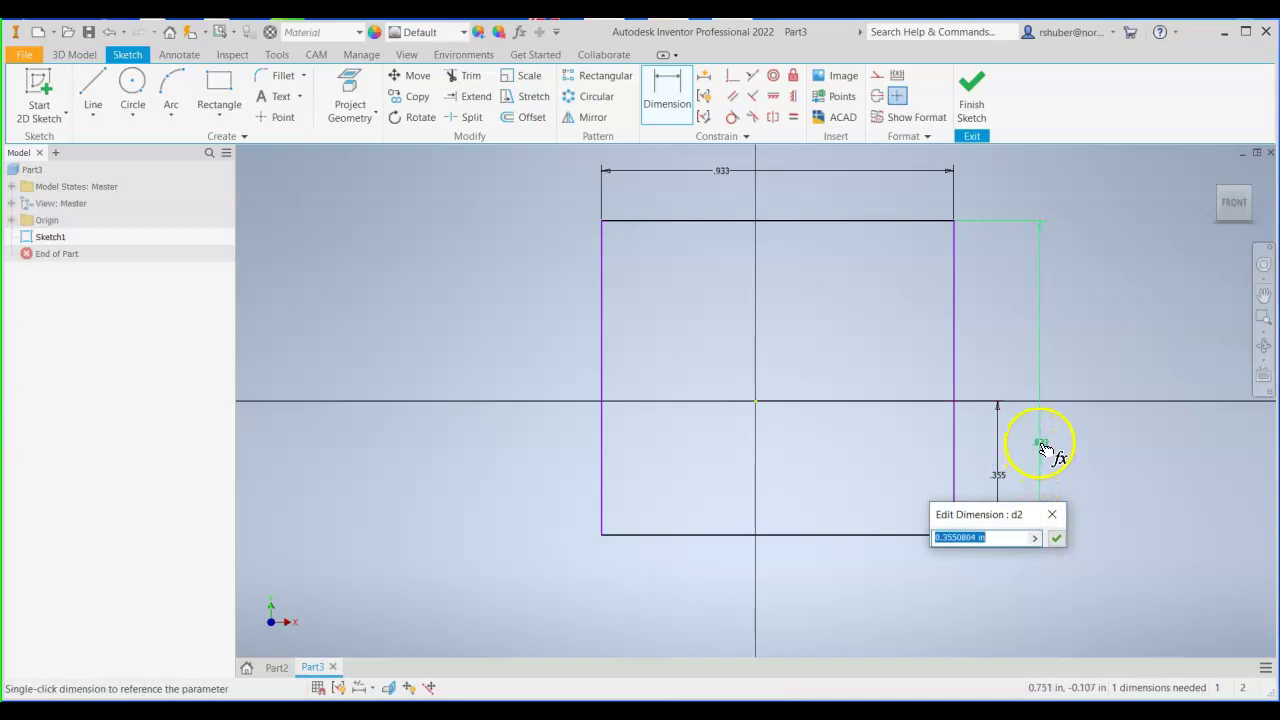
pyautogui.write('d1')
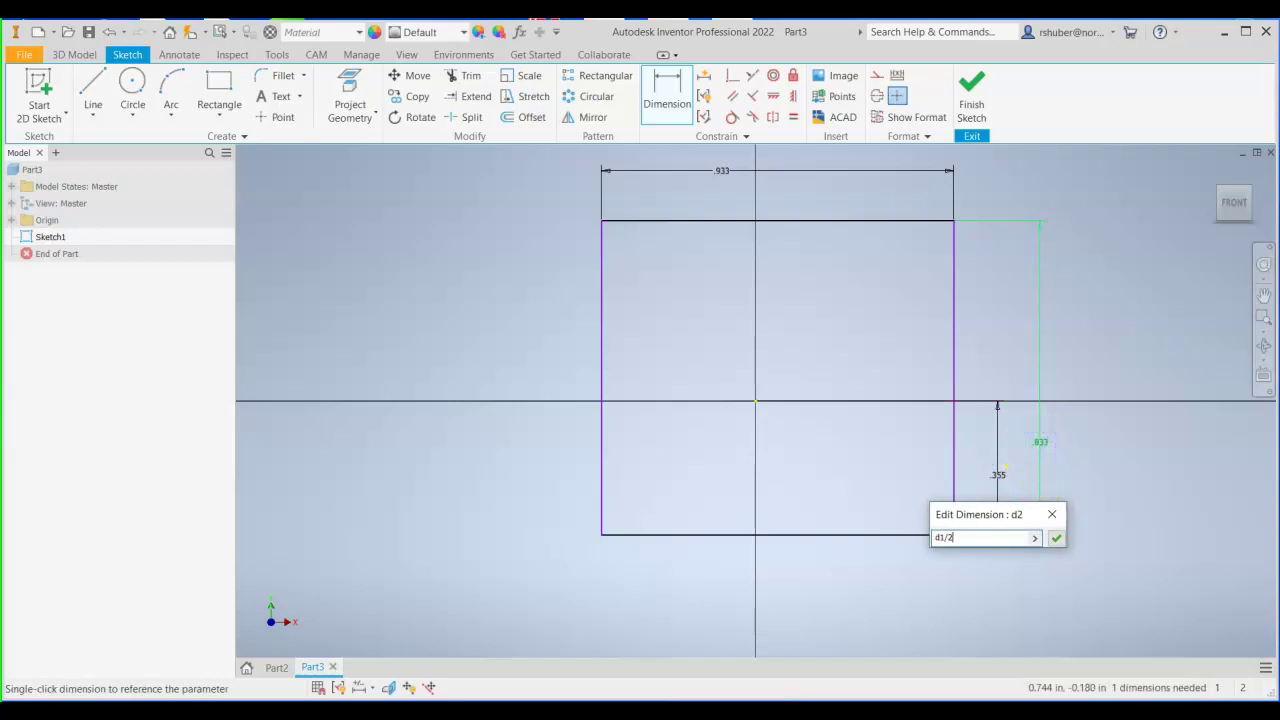
pyautogui.write('/2')
pyautogui.click(1055, 538)
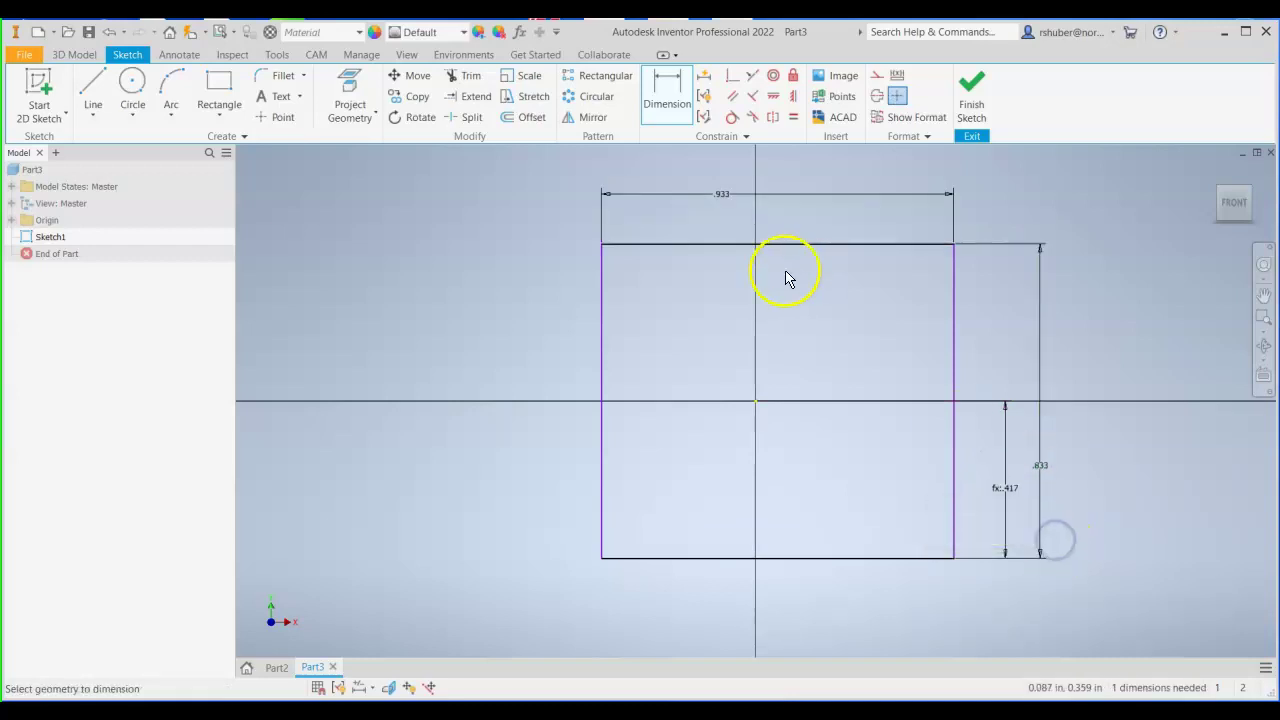
pyautogui.click(601, 363)
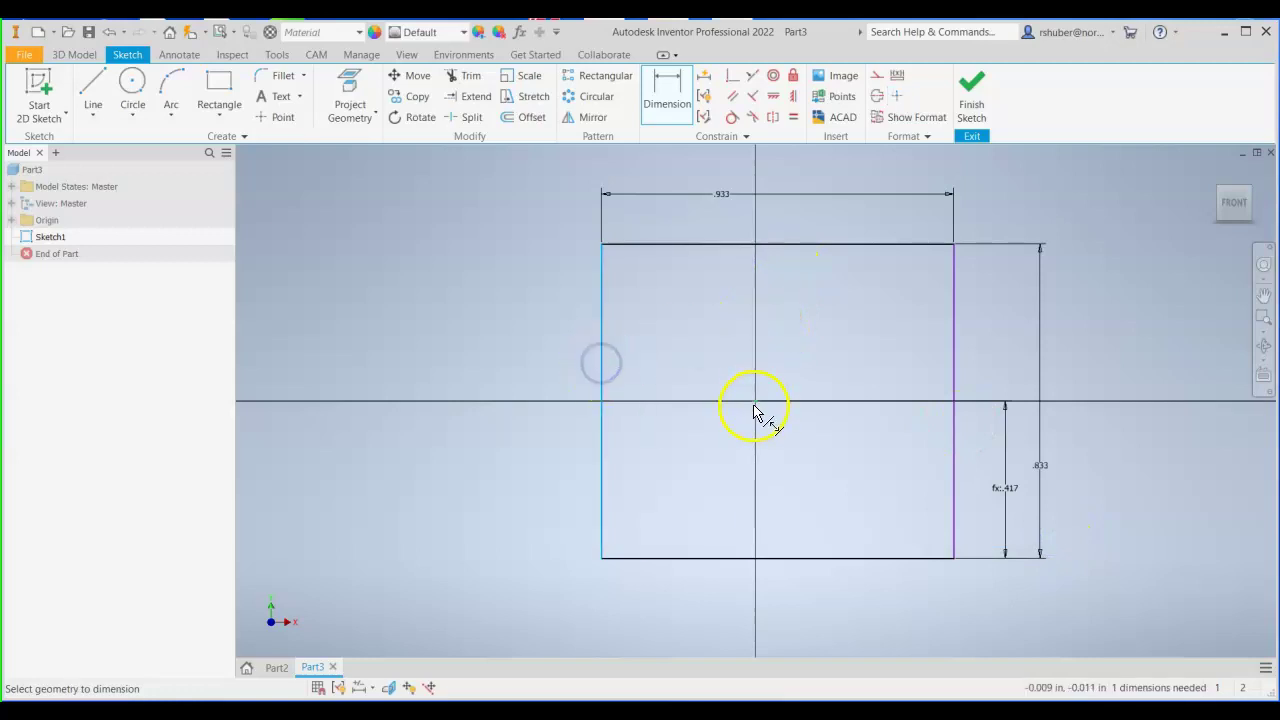
pyautogui.click(686, 225)
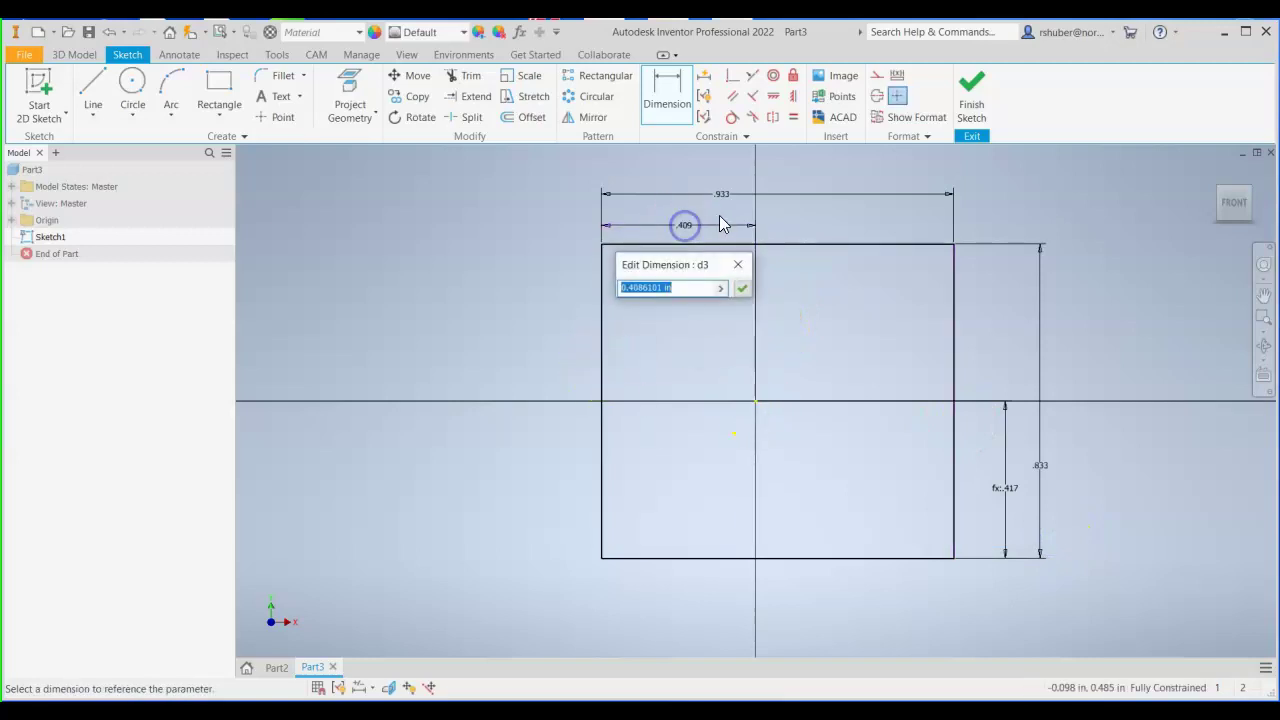
pyautogui.click(724, 193)
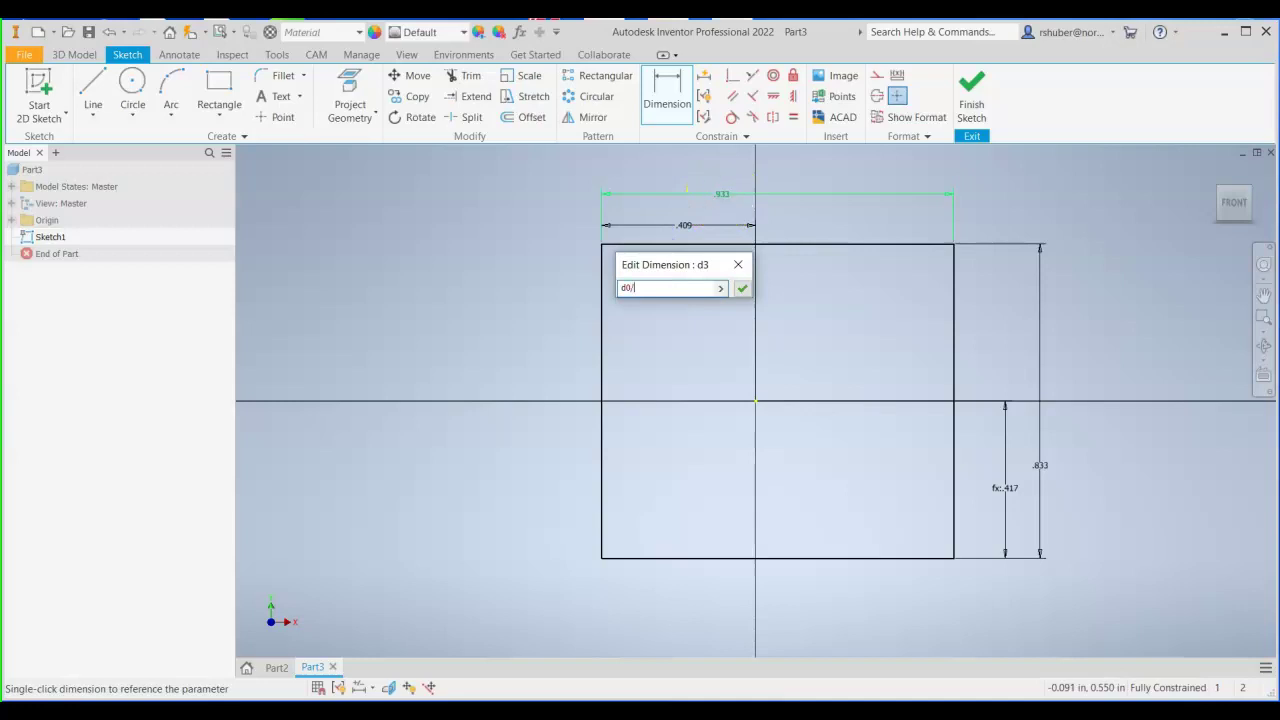
pyautogui.write('/2')
pyautogui.press('Return')
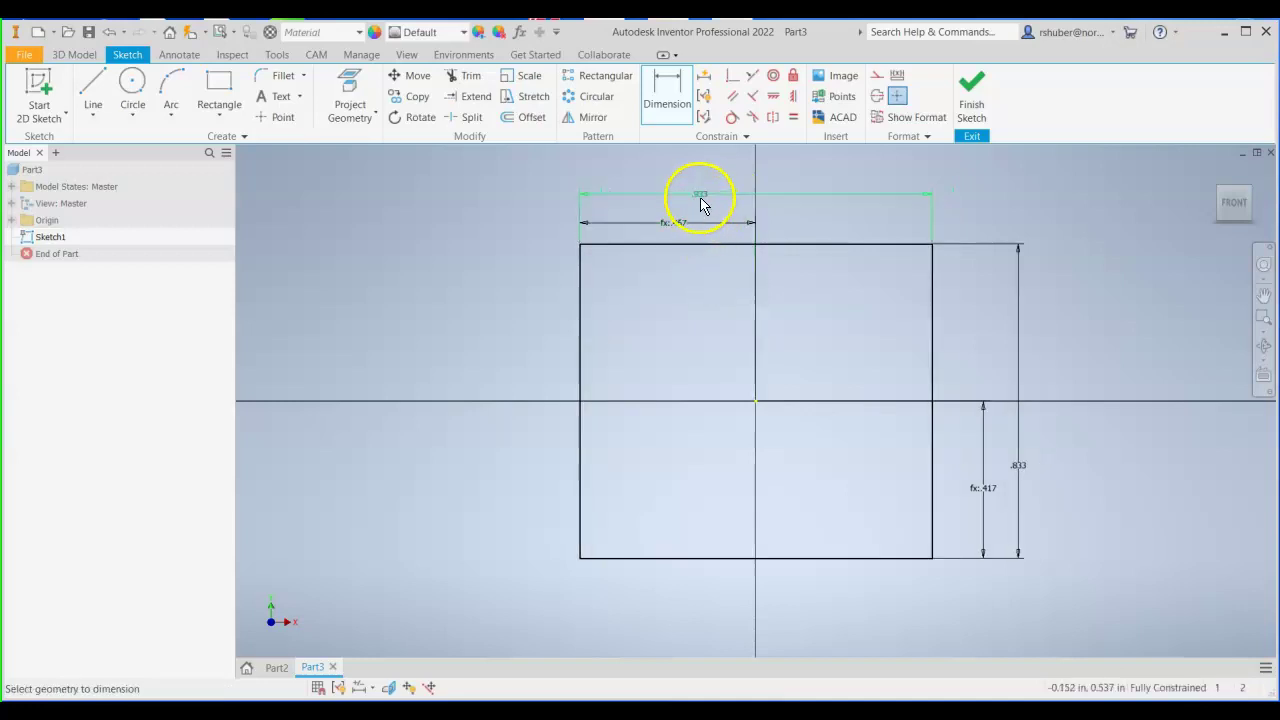
pyautogui.click(700, 196)
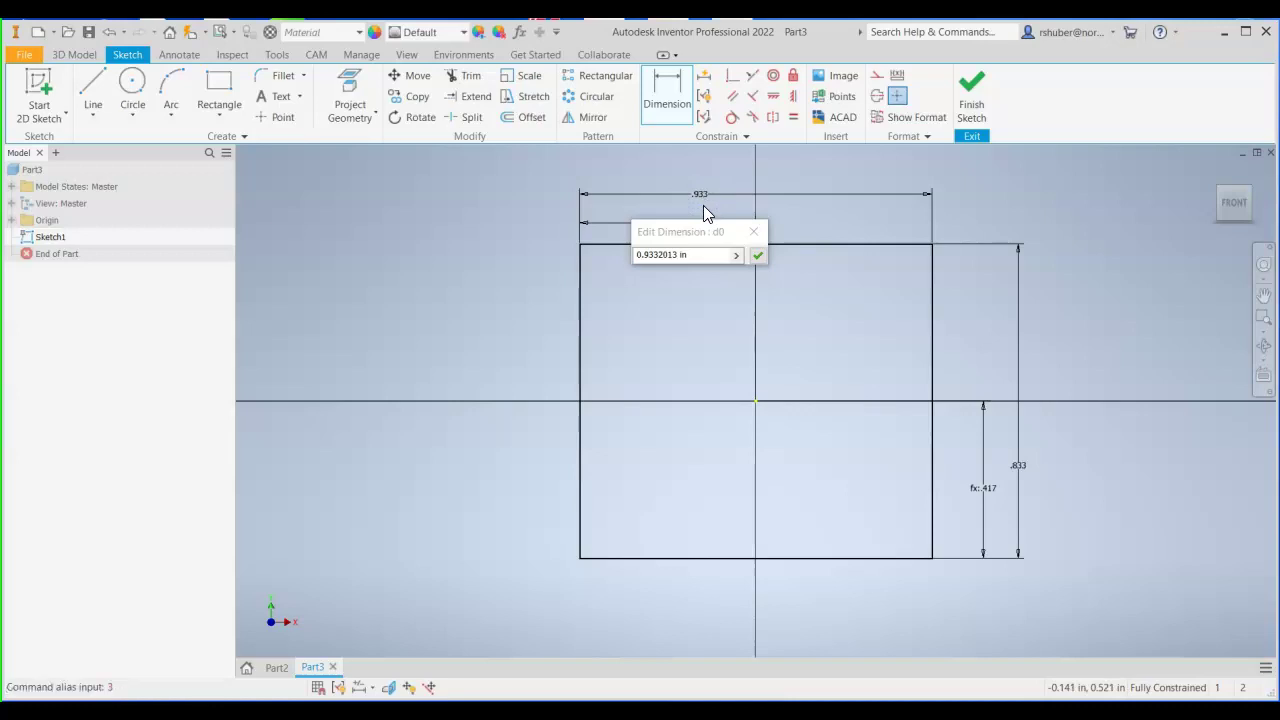
# Change the rectangle's width dimension to 3.
pyautogui.click(708, 253)
pyautogui.moveTo(708, 253); pyautogui.dragTo(673, 255)
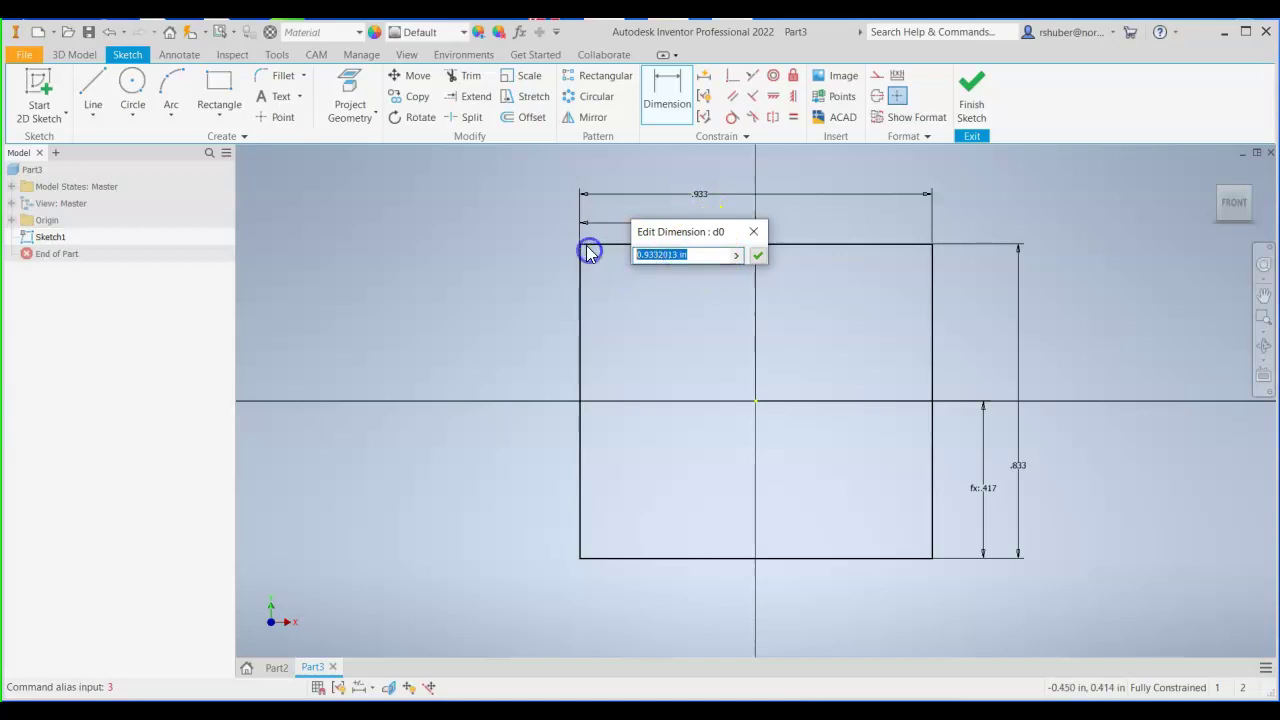
pyautogui.write('3')
pyautogui.press('Return')
pyautogui.scroll(4, 711, 409)
pyautogui.scroll(-3, 900, 472)
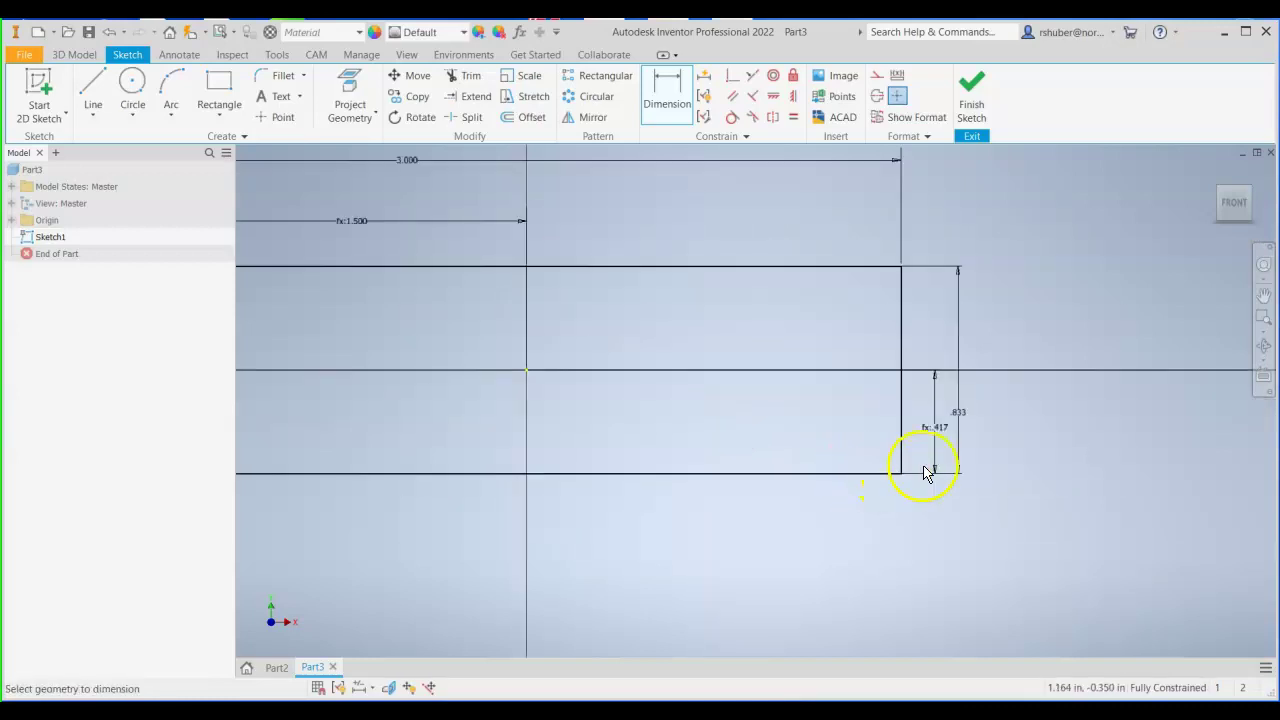
# Change the .833 height dimension to 2.5 and zoom out.
pyautogui.moveTo(903, 472); pyautogui.dragTo(1066, 490, button='middle')
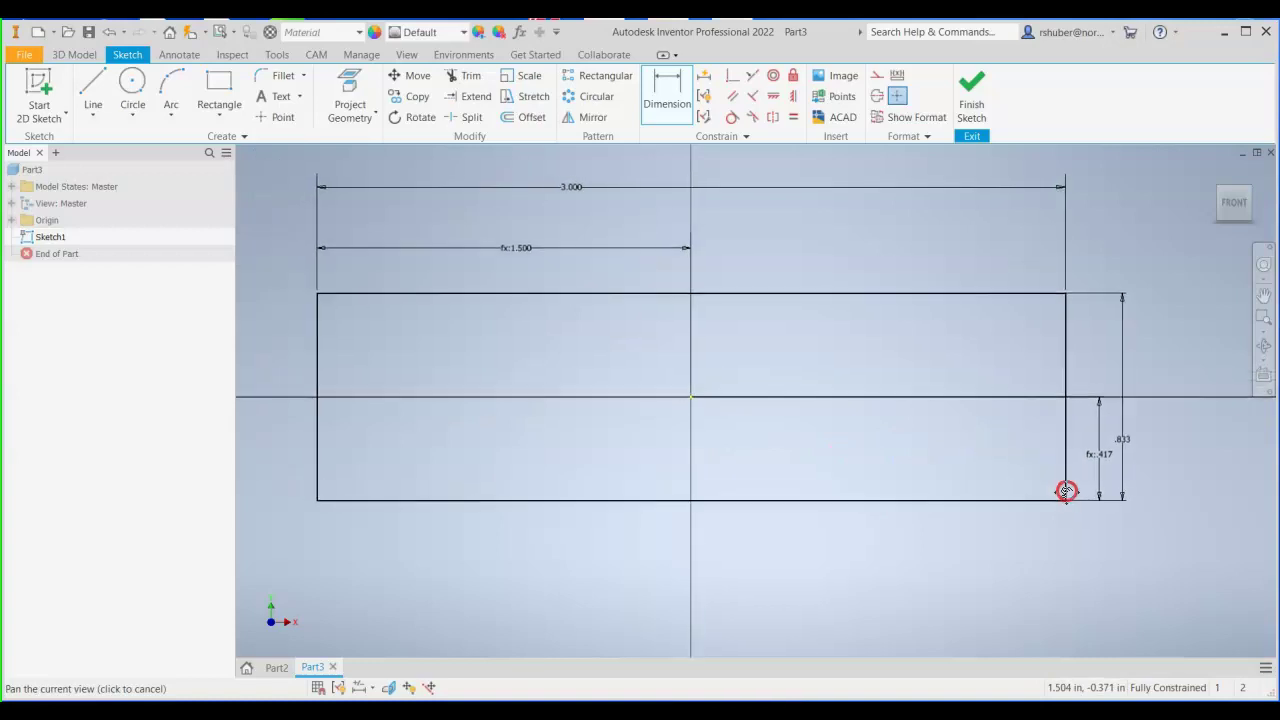
pyautogui.click(1126, 443)
pyautogui.doubleClick(1126, 445)
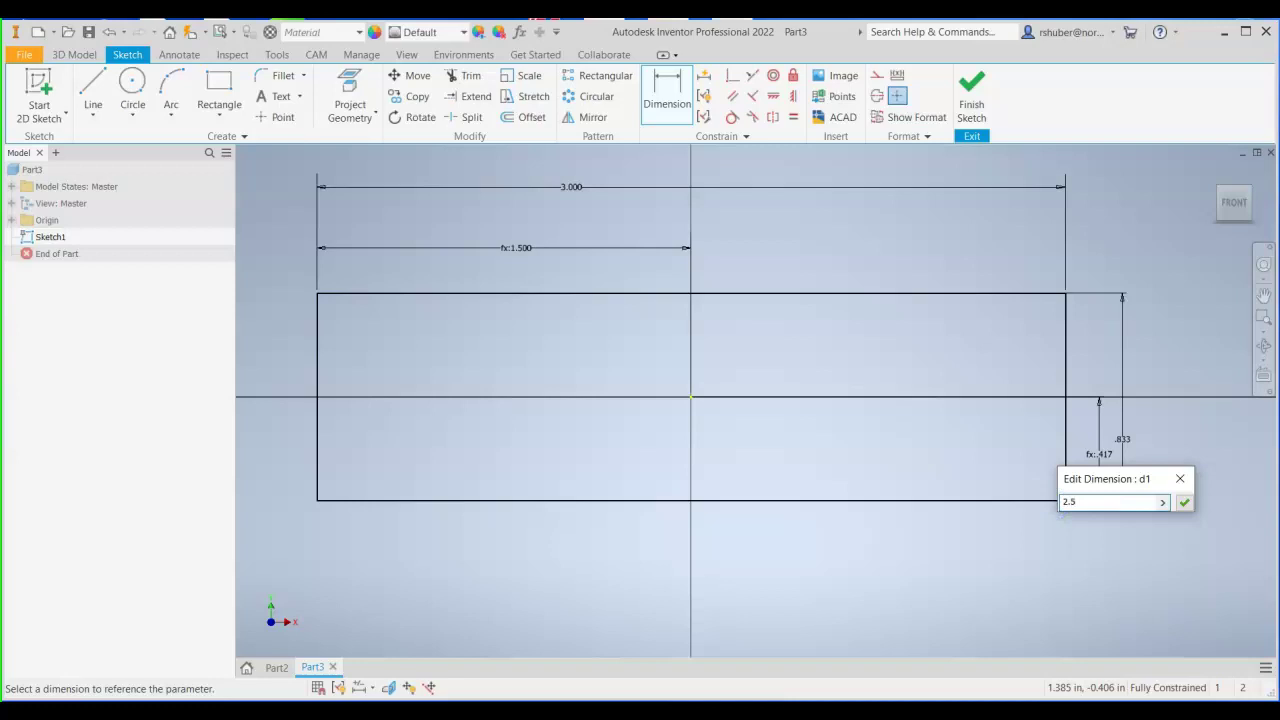
pyautogui.press('Return')
pyautogui.scroll(-3, 770, 450)
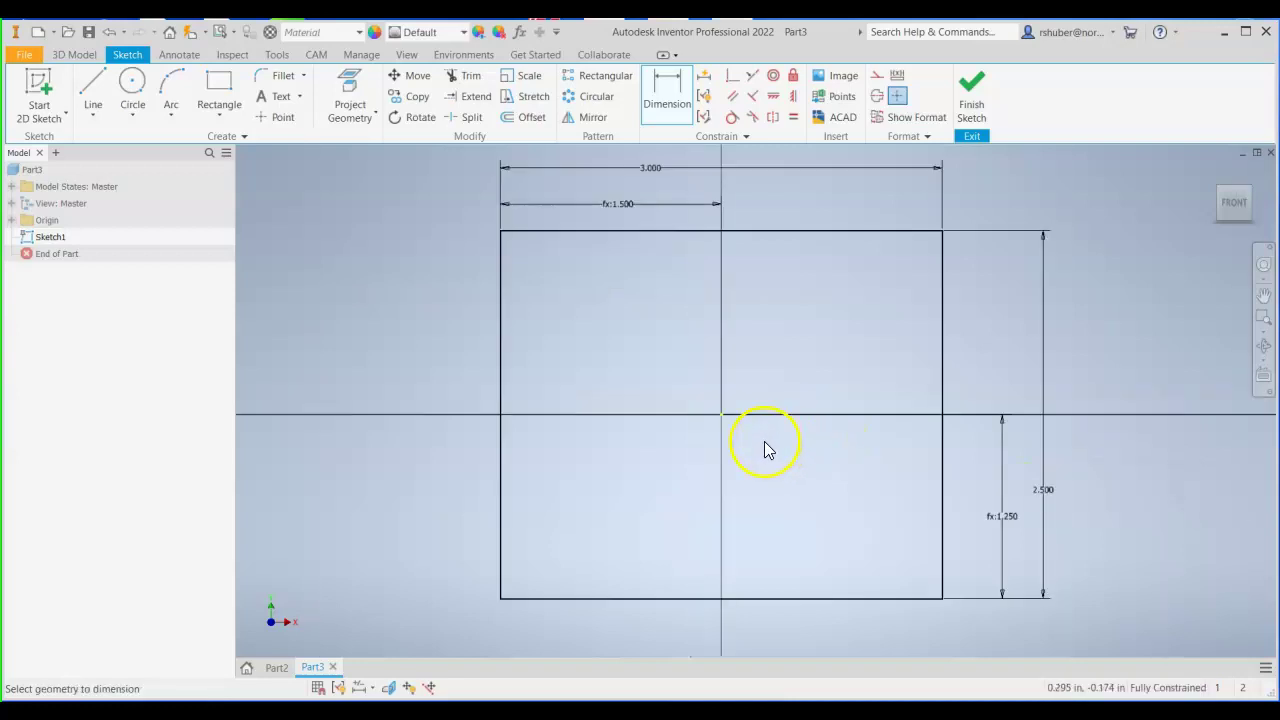
pyautogui.scroll(-4, 763, 443)
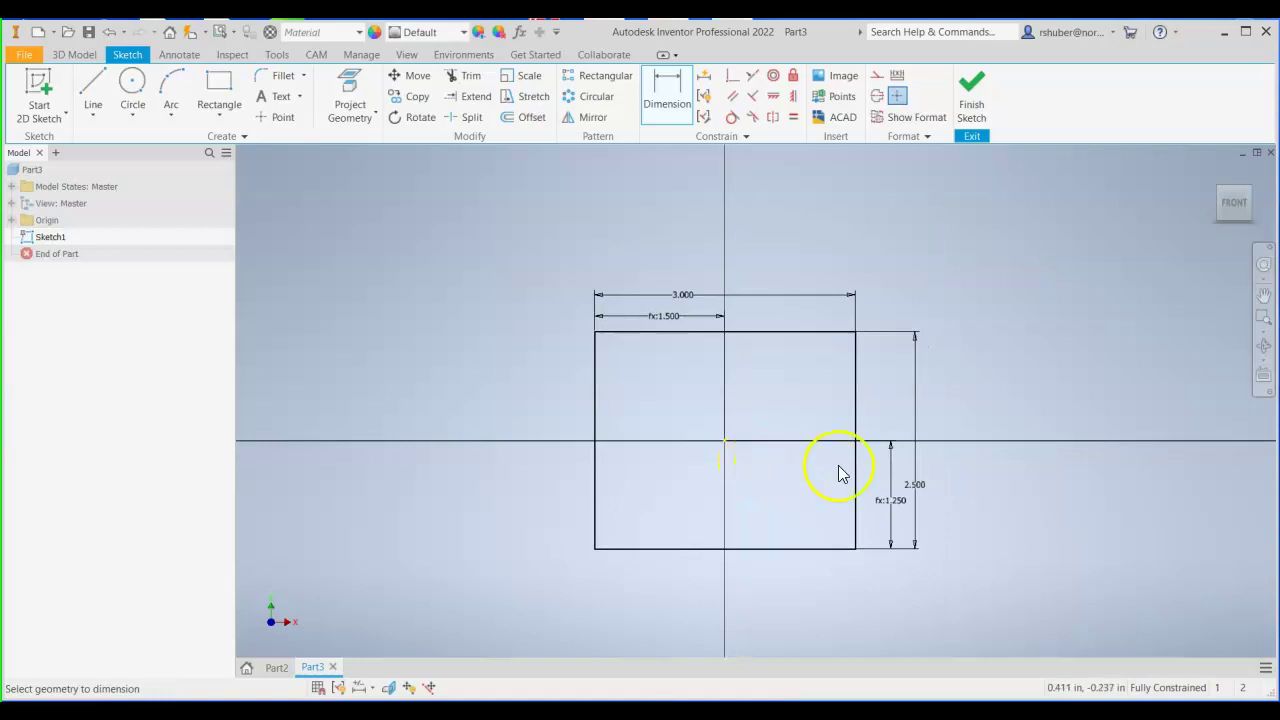
pyautogui.moveTo(717, 483); pyautogui.dragTo(722, 488, button='middle')
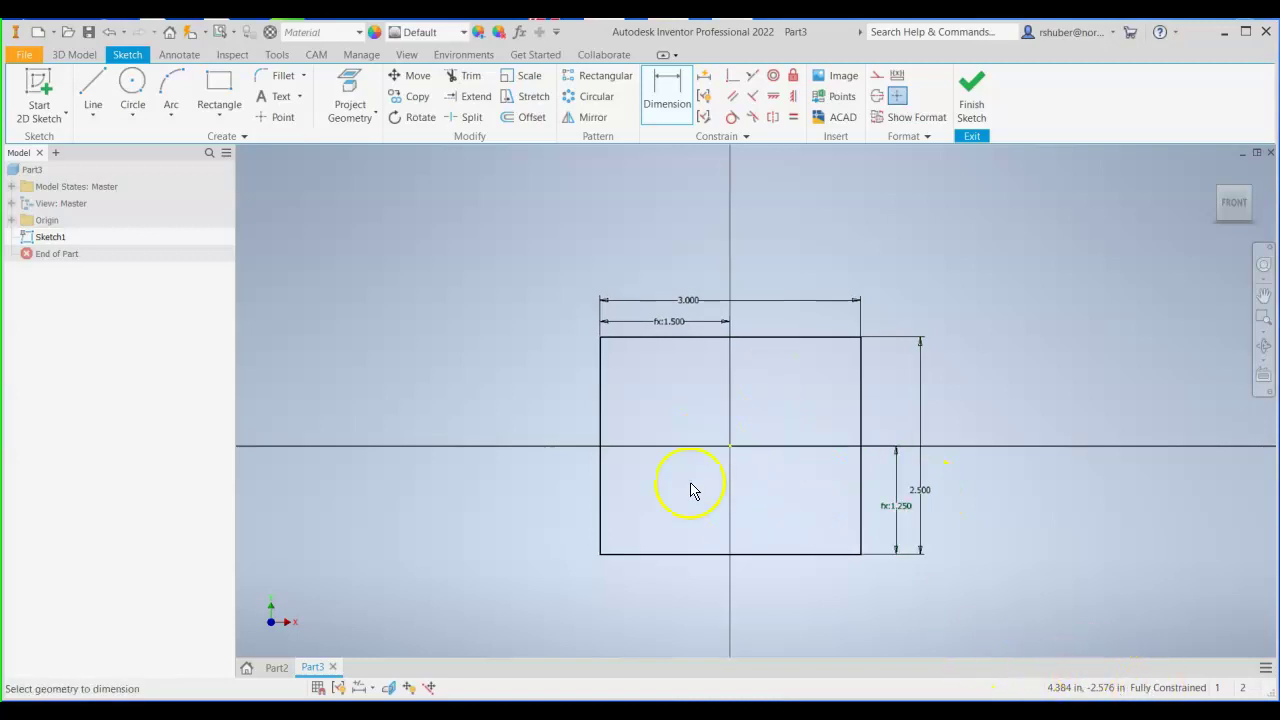
# Finish the sketch and extrude it 3 in symmetrically to create Extrusion1.
pyautogui.click(971, 104)
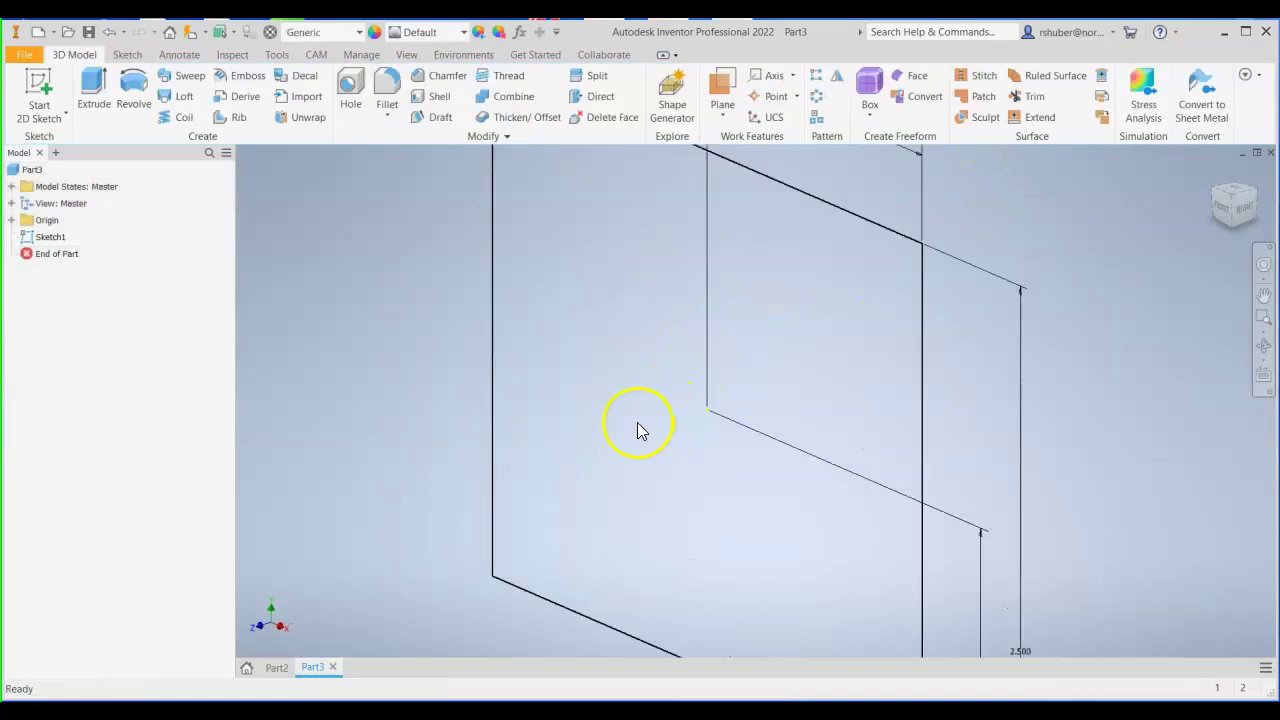
pyautogui.scroll(-3, 663, 463)
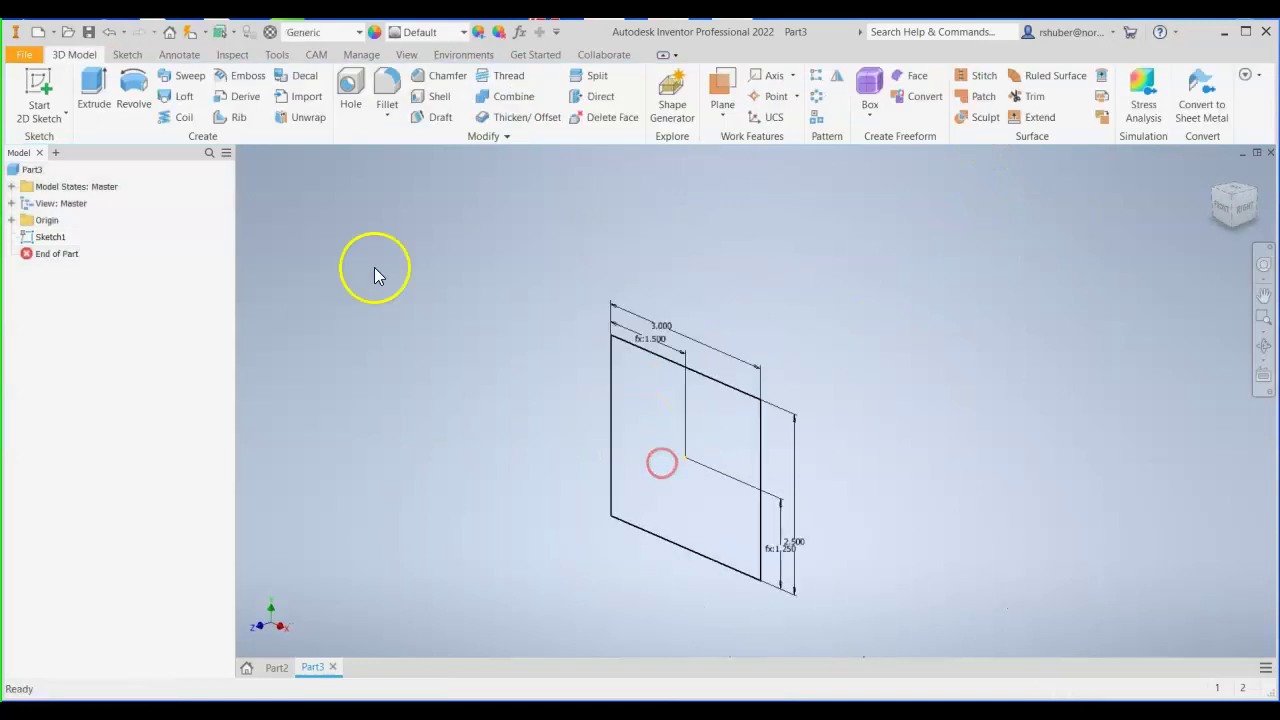
pyautogui.click(95, 88)
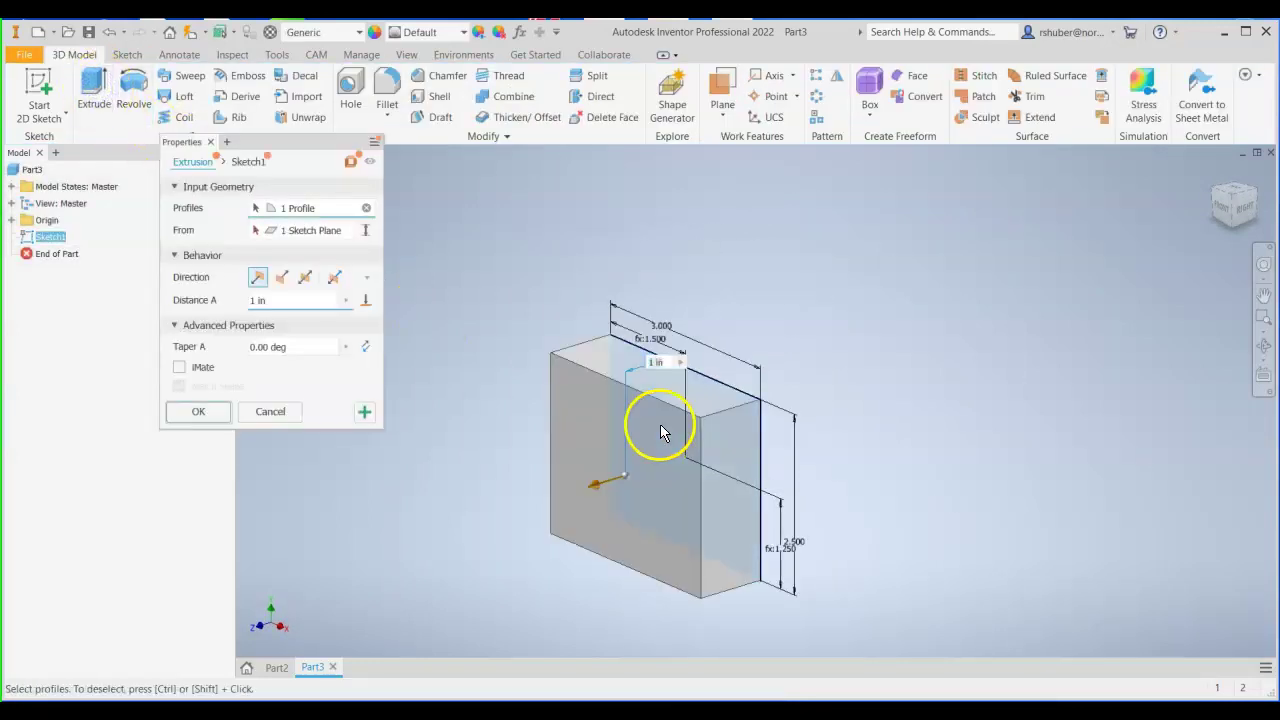
pyautogui.click(305, 277)
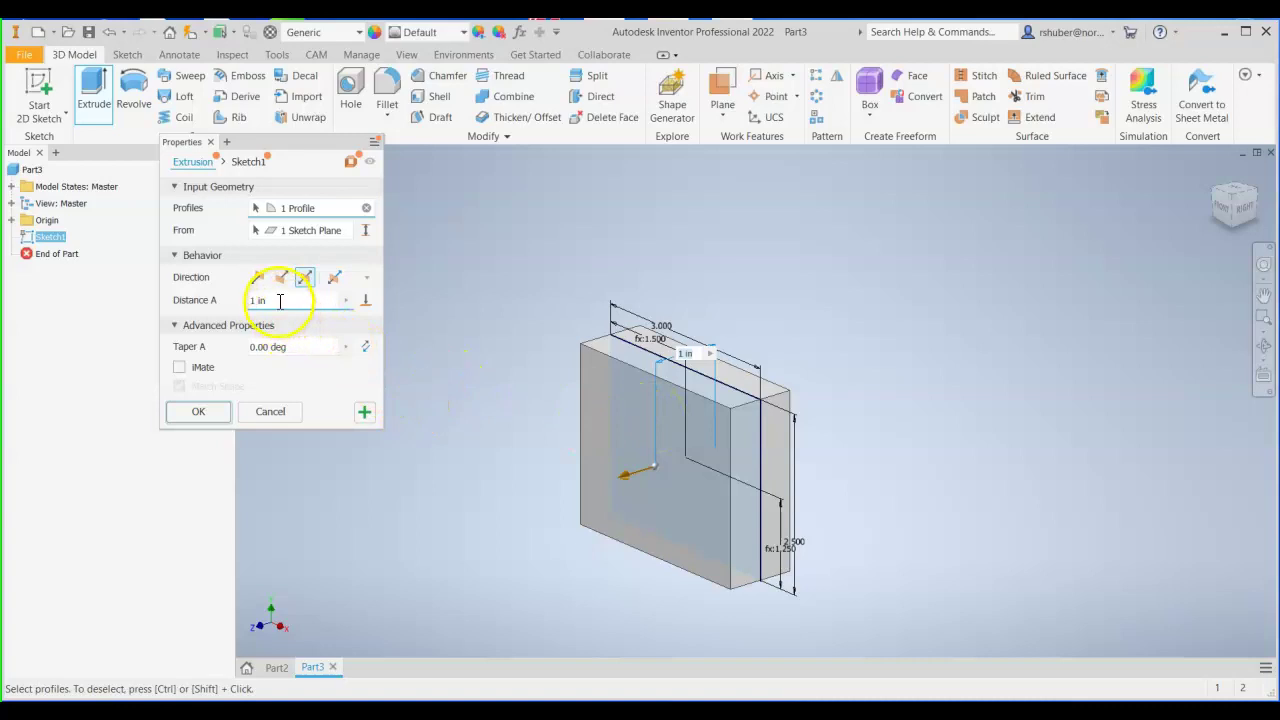
pyautogui.click(246, 302)
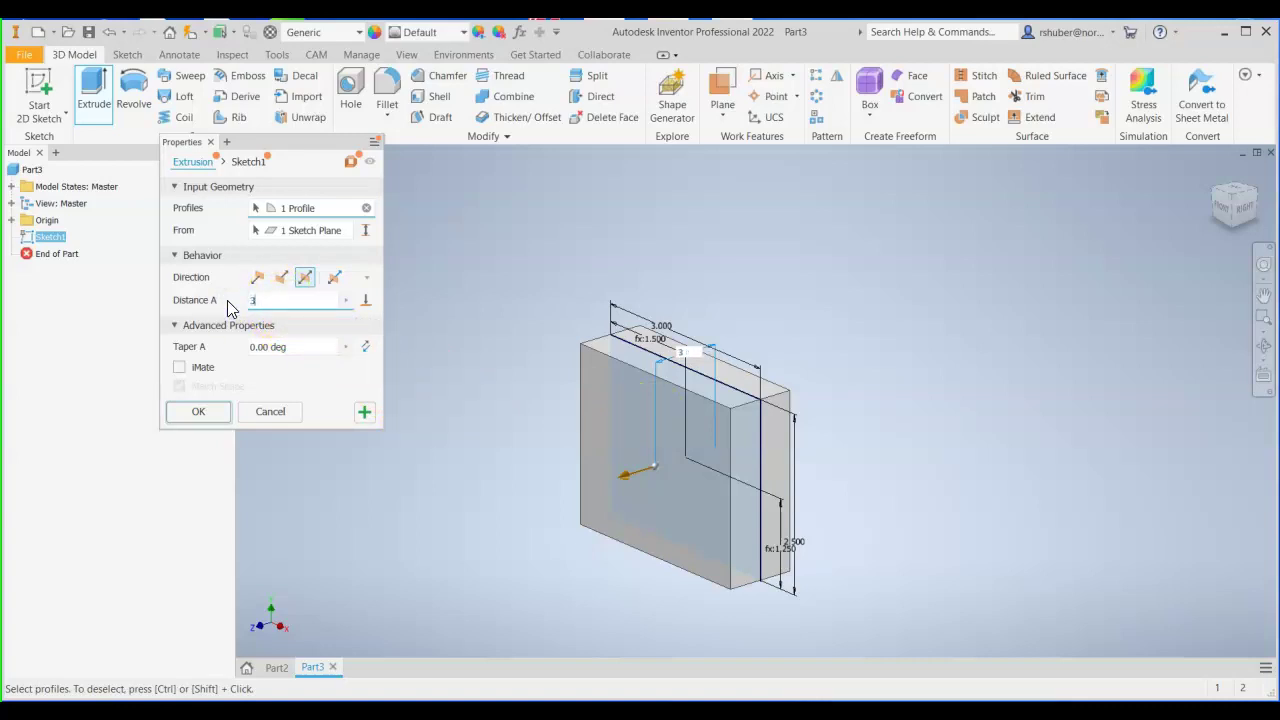
pyautogui.press('Return')
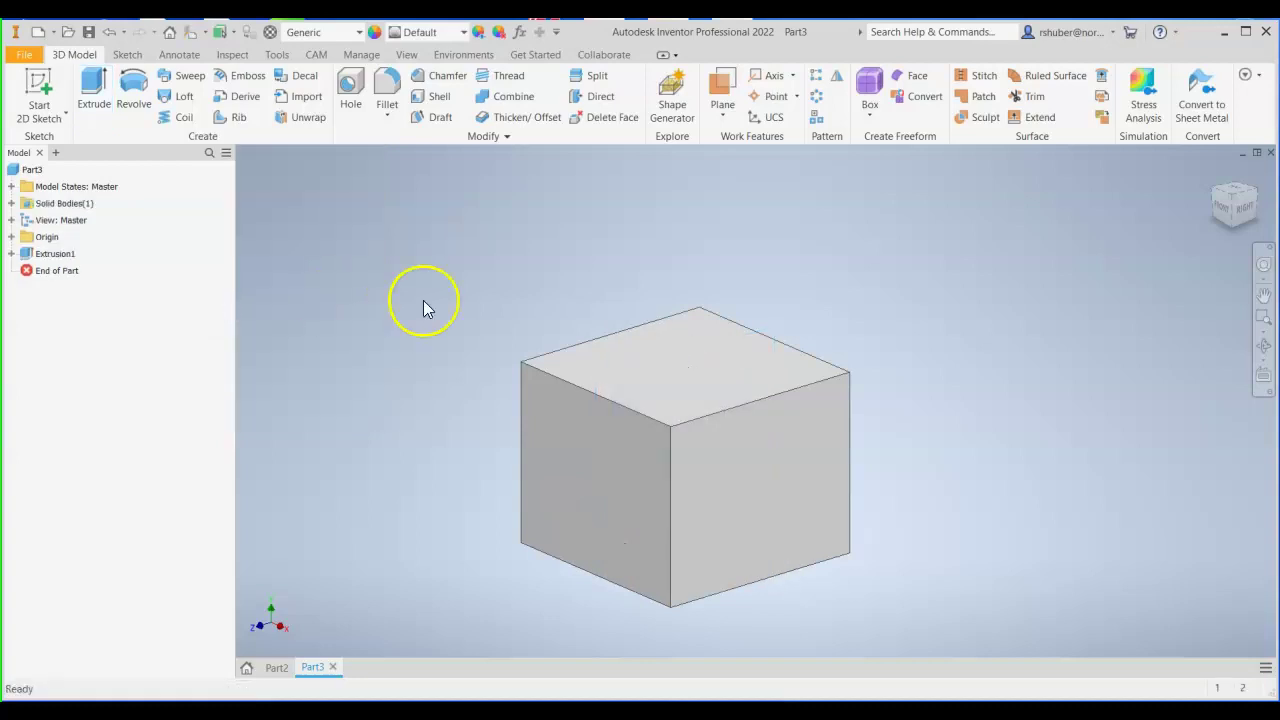
# Start a new 2D sketch on the block's right face.
pyautogui.moveTo(509, 504); pyautogui.dragTo(590, 467, button='middle')
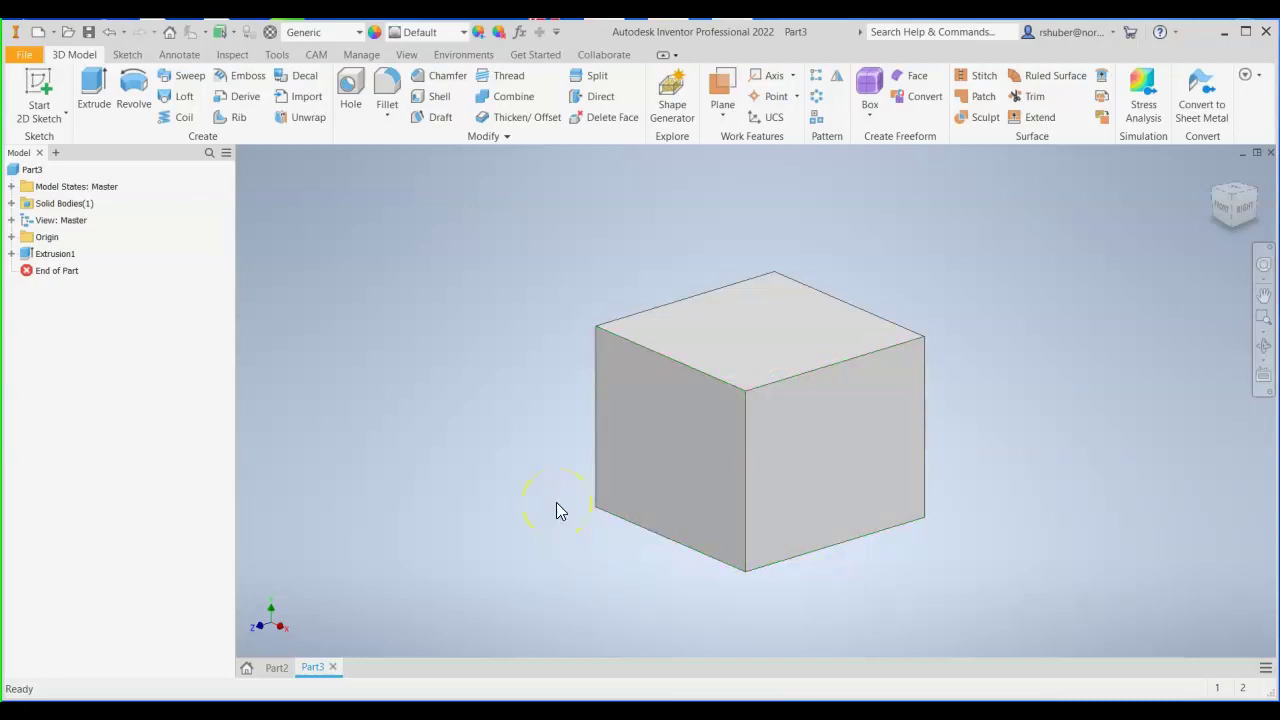
pyautogui.click(32, 169)
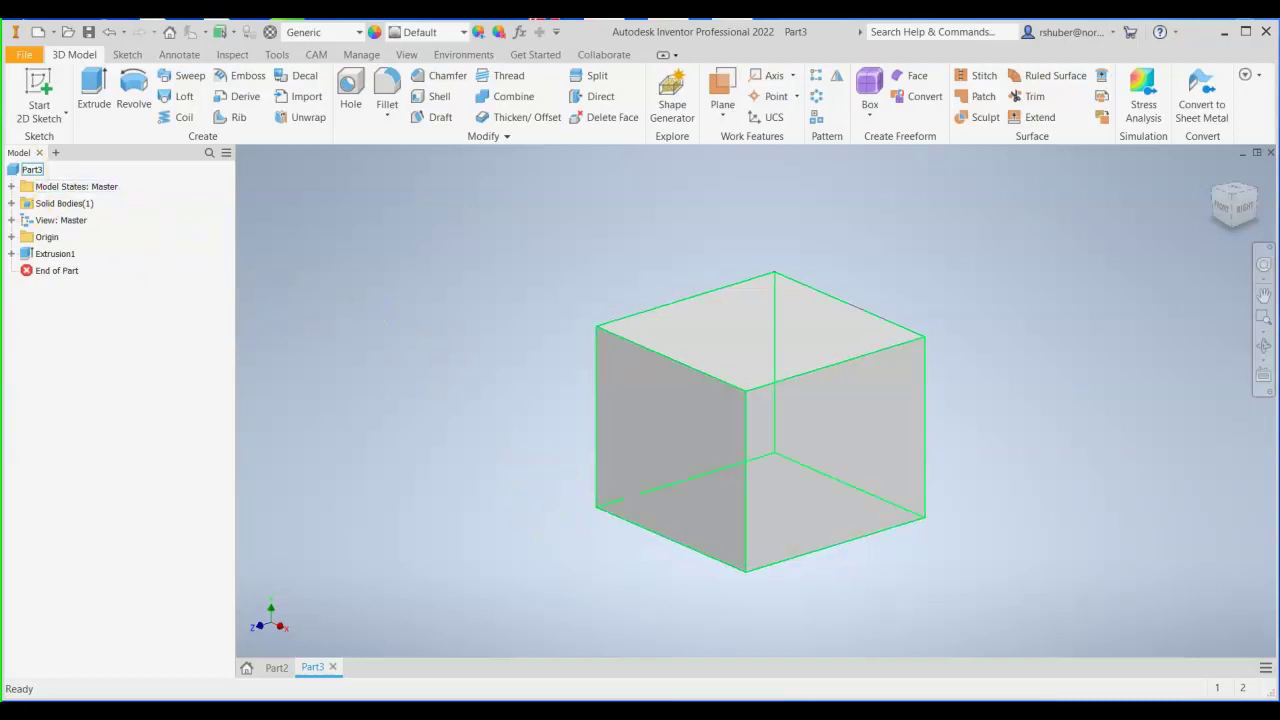
pyautogui.click(37, 124)
pyautogui.click(40, 137)
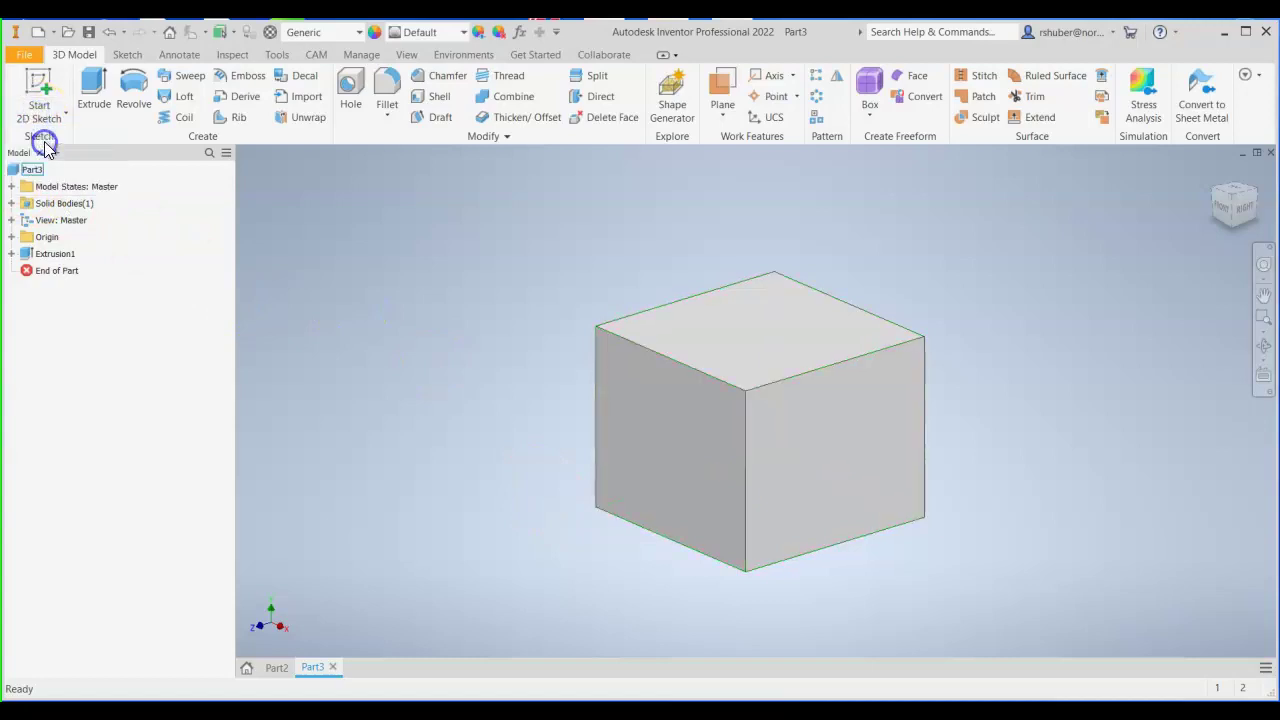
pyautogui.click(822, 428)
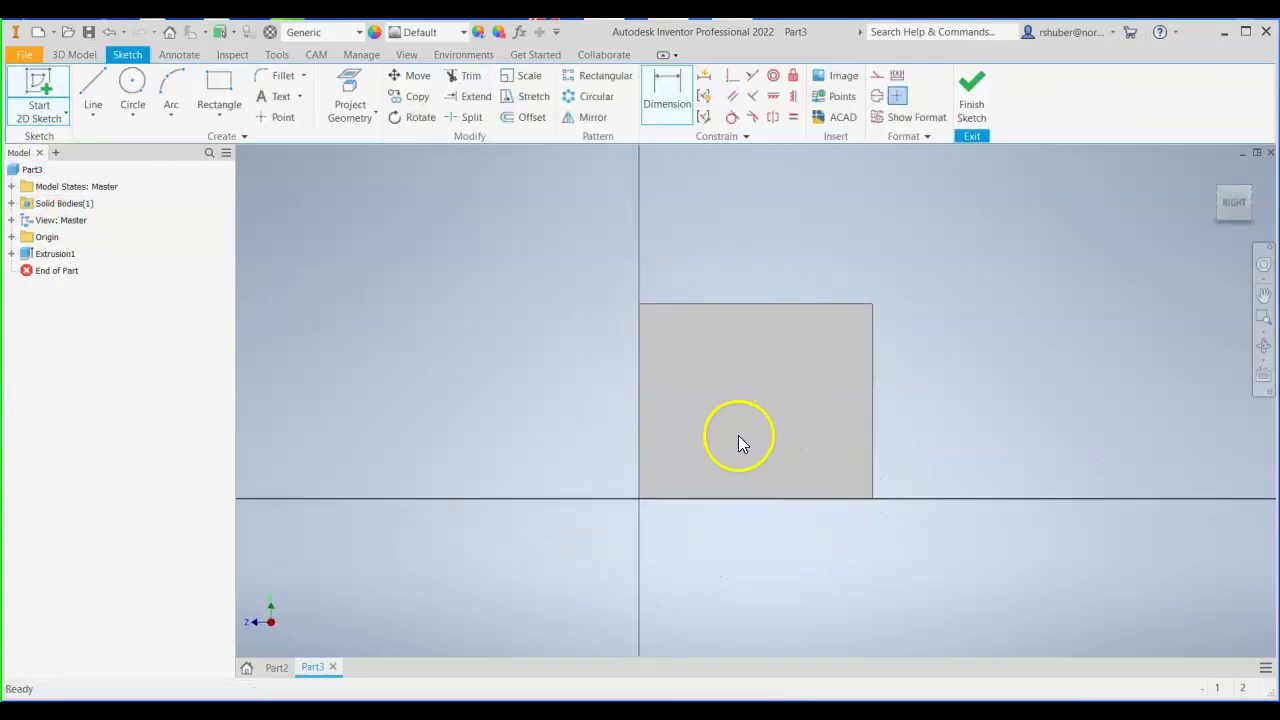
# Draw two rectangles hanging from the face's top-left and top-right corners.
pyautogui.click(216, 88)
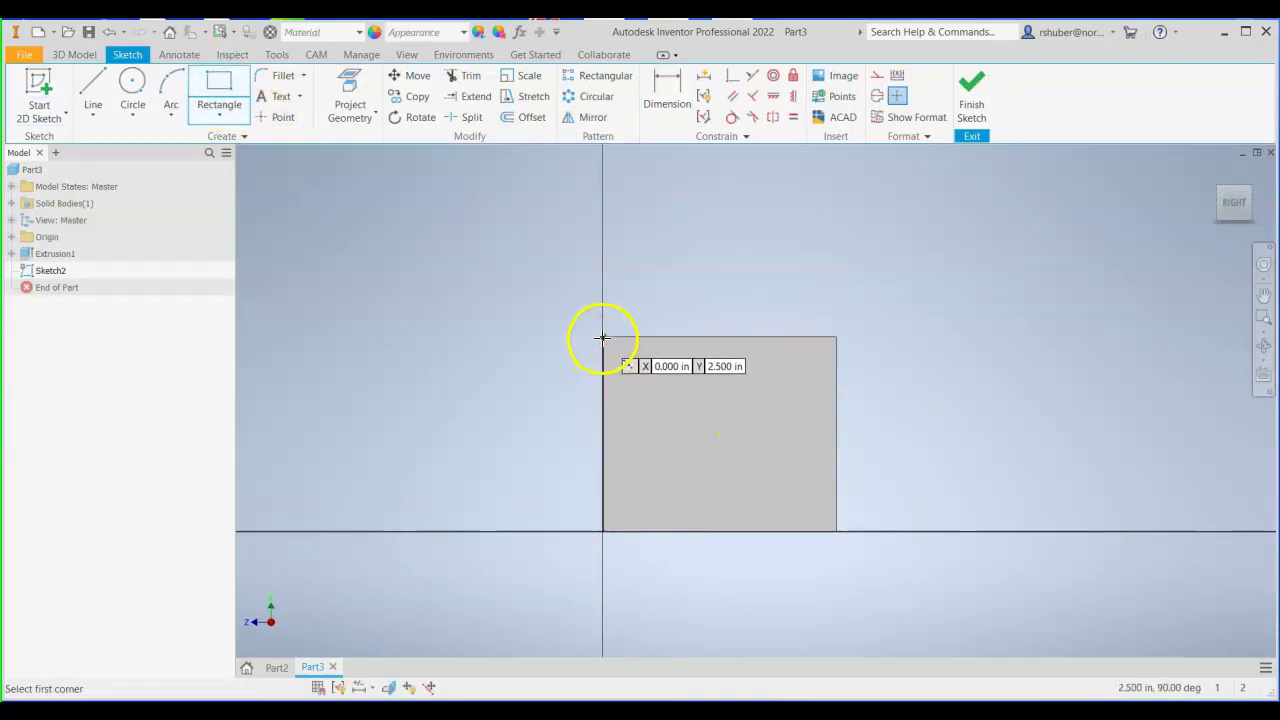
pyautogui.click(603, 337)
pyautogui.click(653, 461)
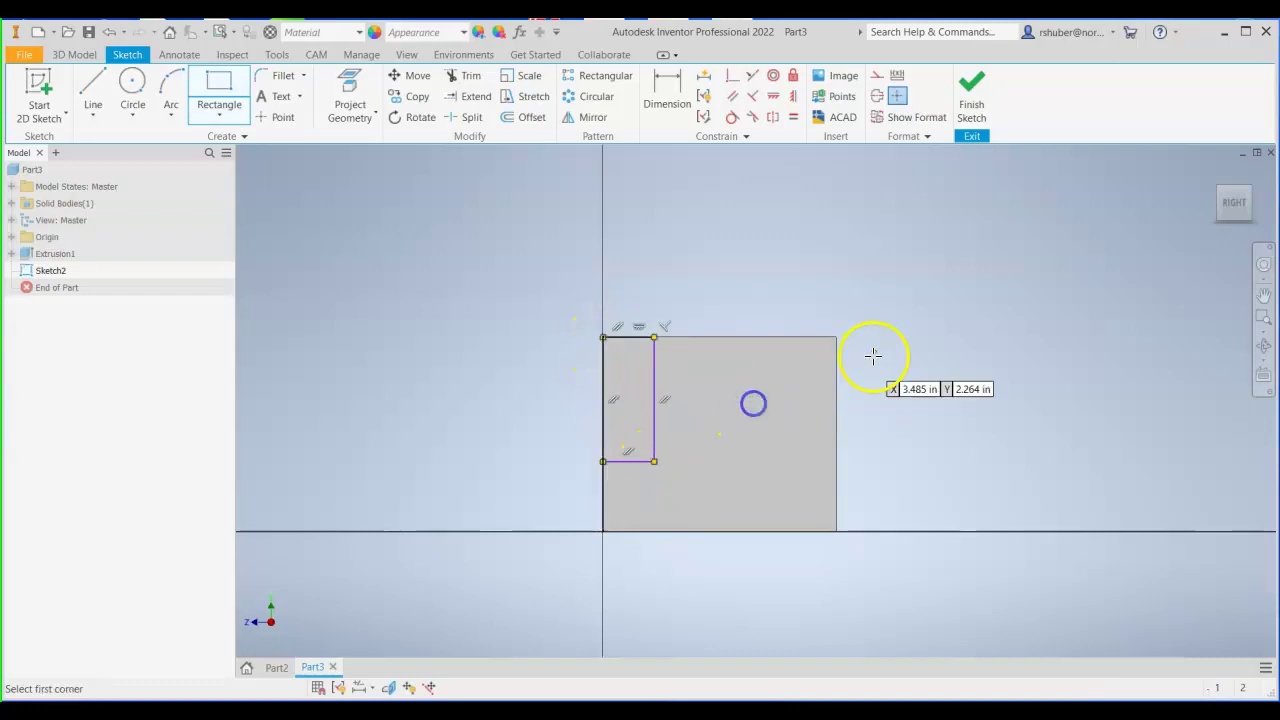
pyautogui.click(834, 338)
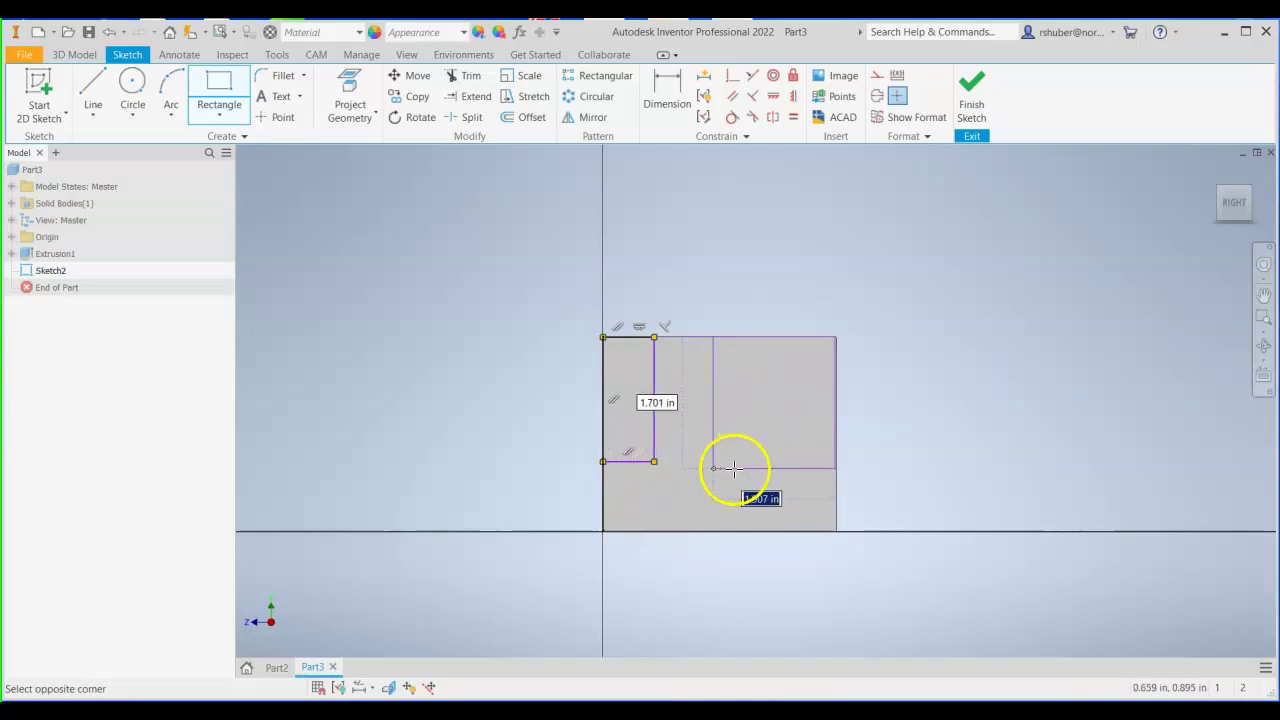
pyautogui.click(769, 461)
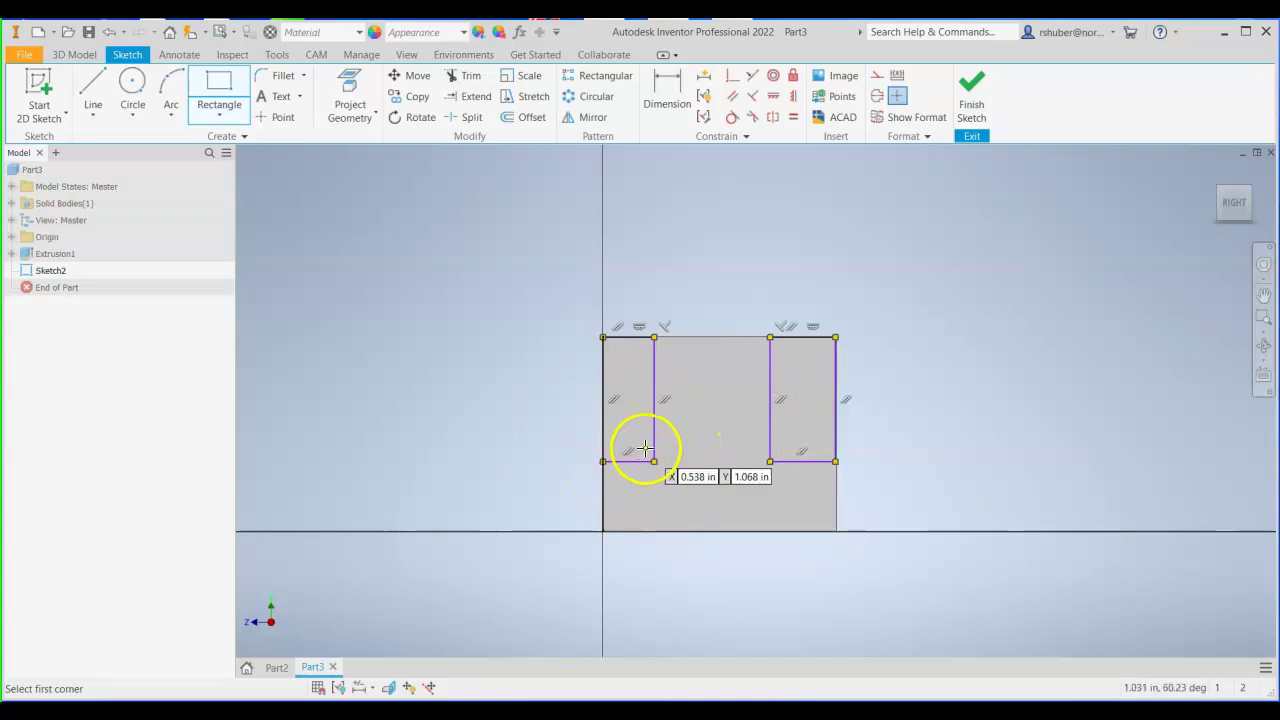
# Dimension the left and right rectangles to .500 in wide each.
pyautogui.click(667, 94)
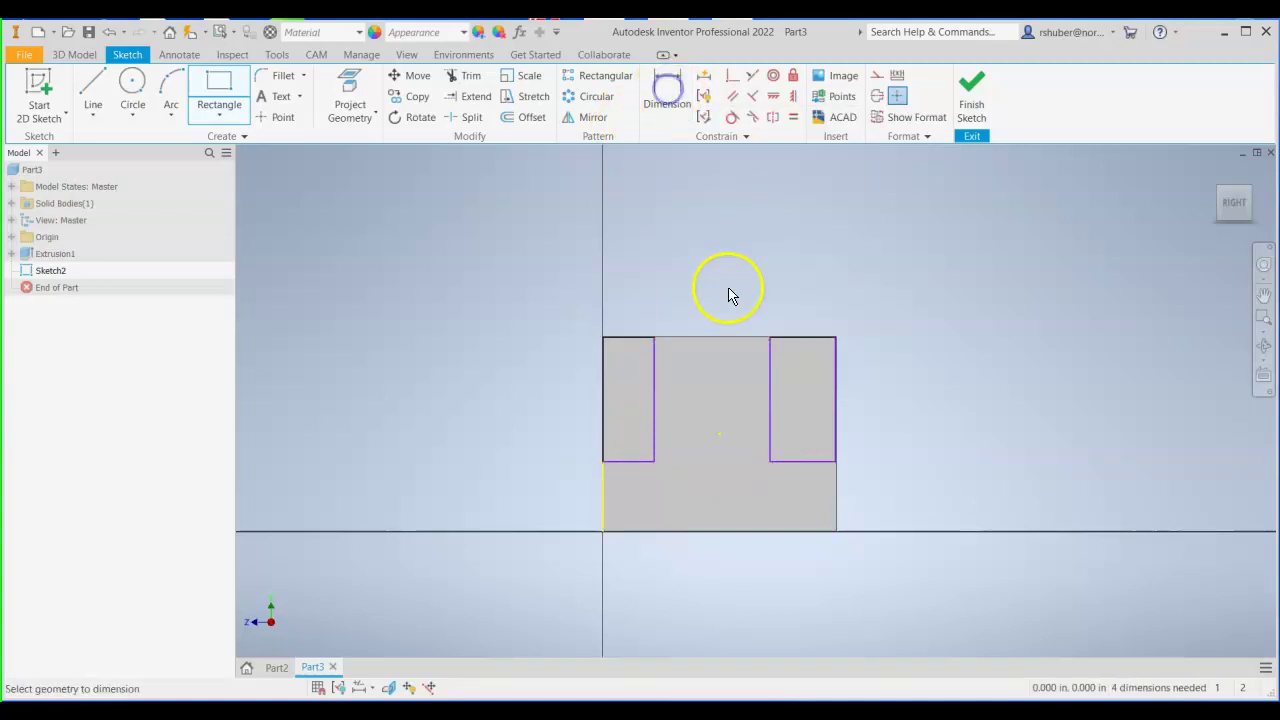
pyautogui.click(604, 390)
pyautogui.click(655, 388)
pyautogui.click(630, 305)
pyautogui.press('Return')
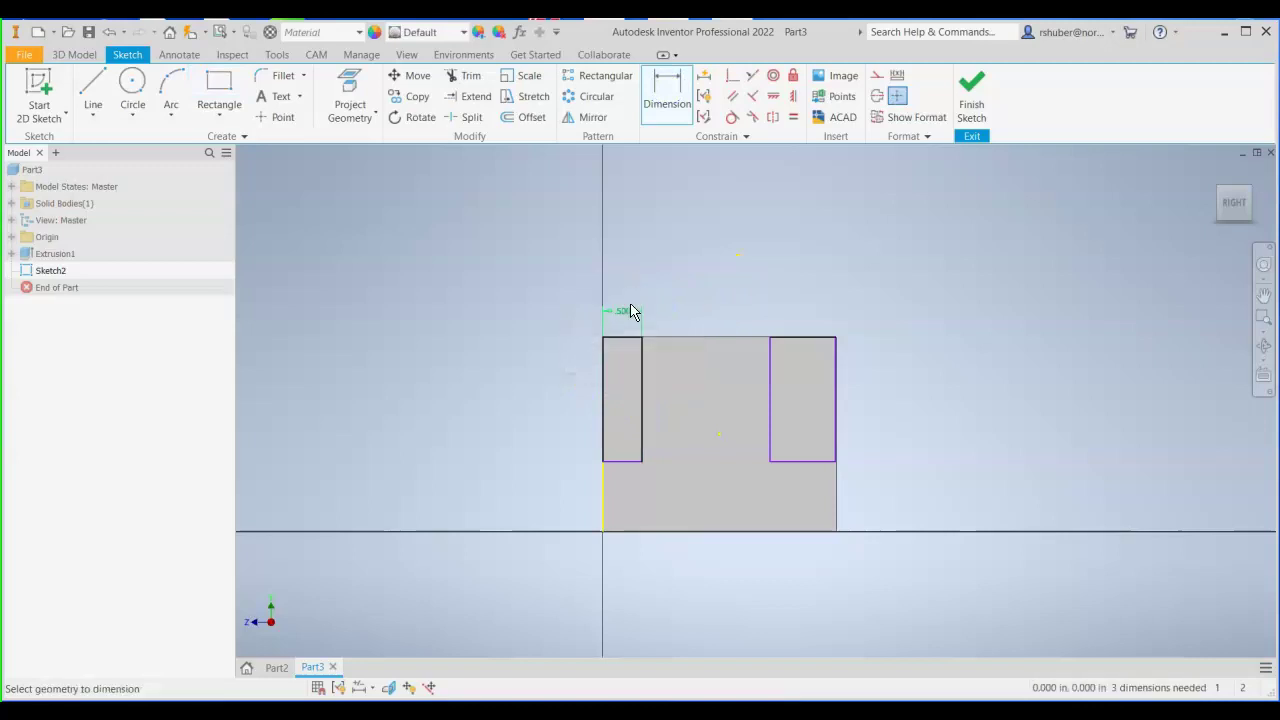
pyautogui.click(767, 393)
pyautogui.click(831, 400)
pyautogui.click(810, 327)
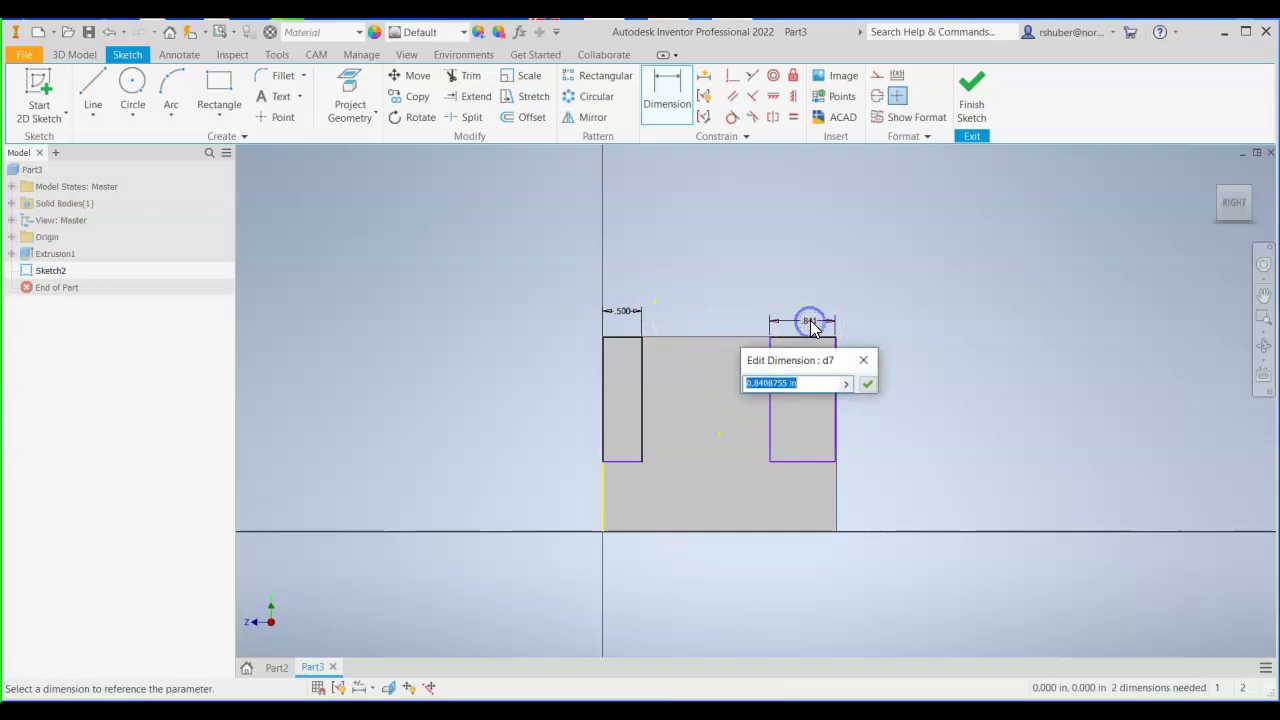
pyautogui.write('.5')
pyautogui.press('Return')
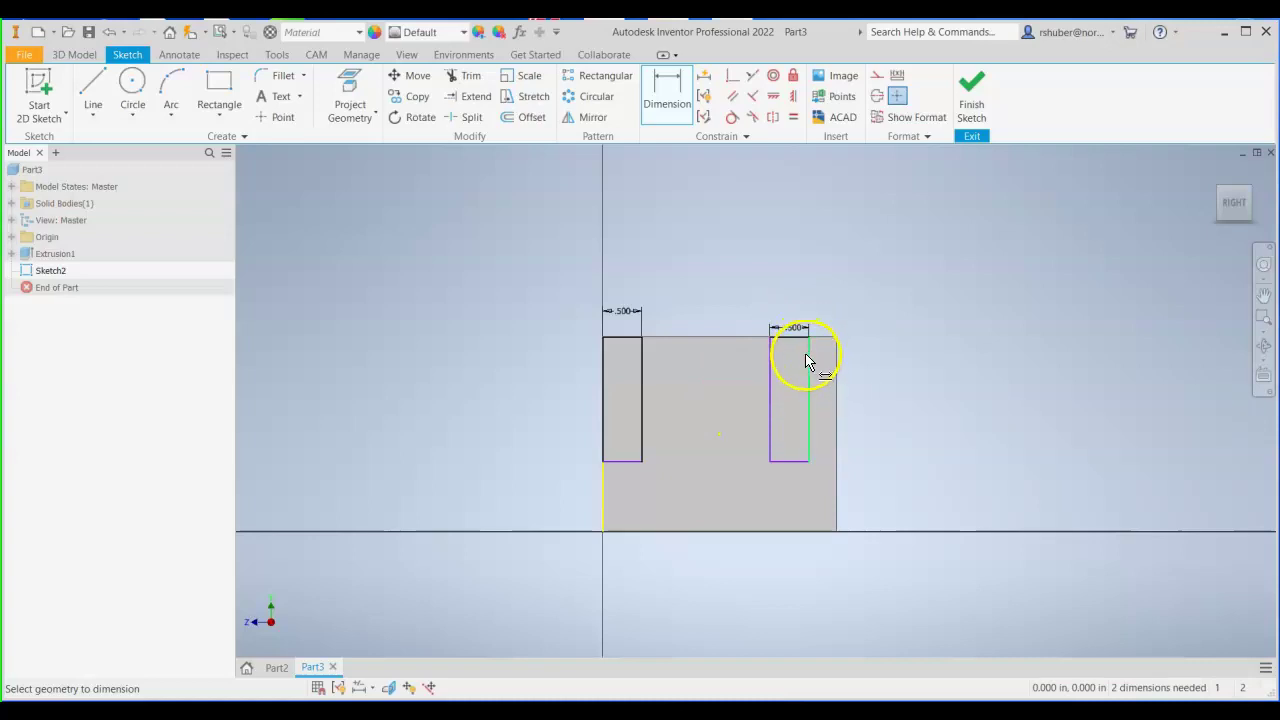
pyautogui.scroll(3, 808, 365)
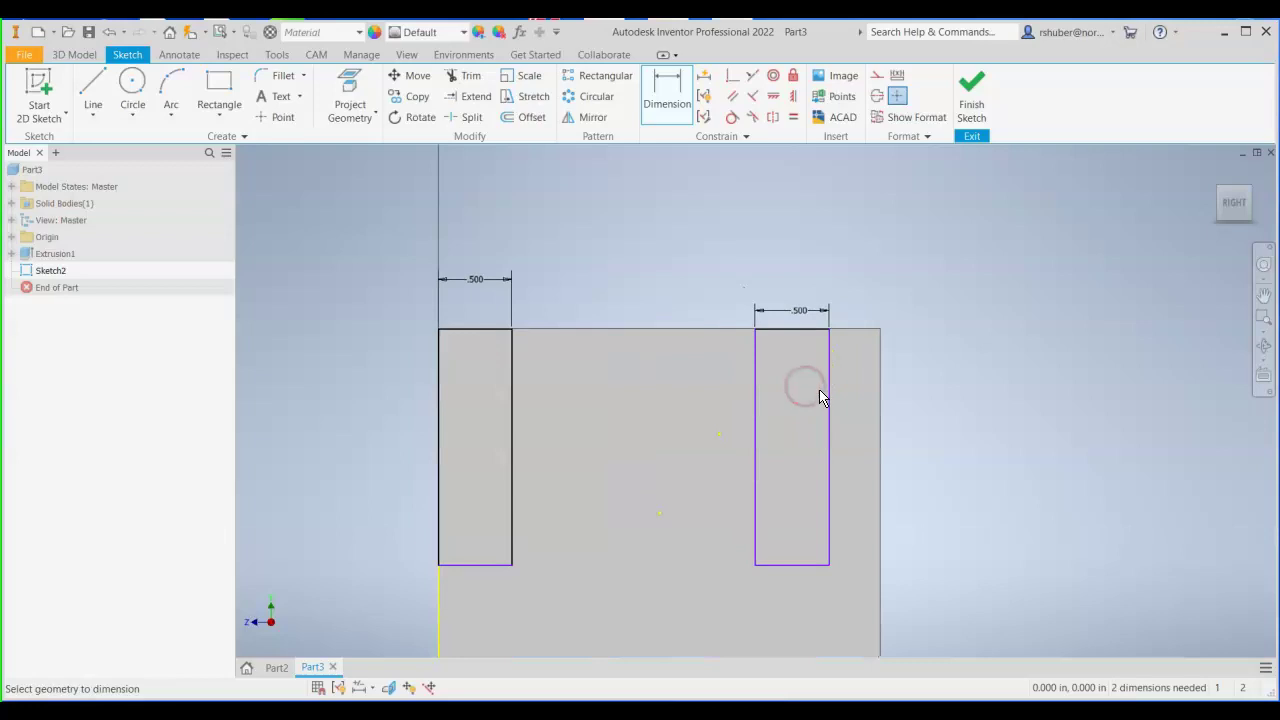
# Make the right rectangle's top-right corner coincident with the face's top-right corner.
pyautogui.click(732, 78)
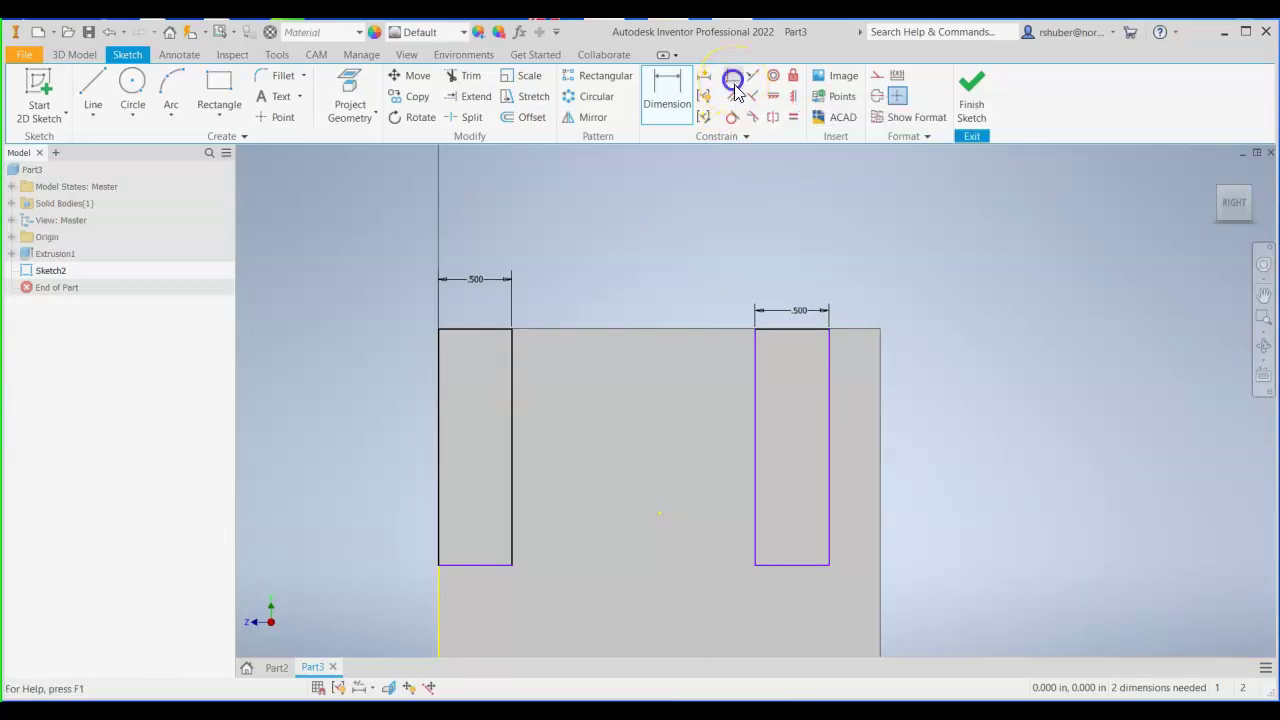
pyautogui.click(830, 331)
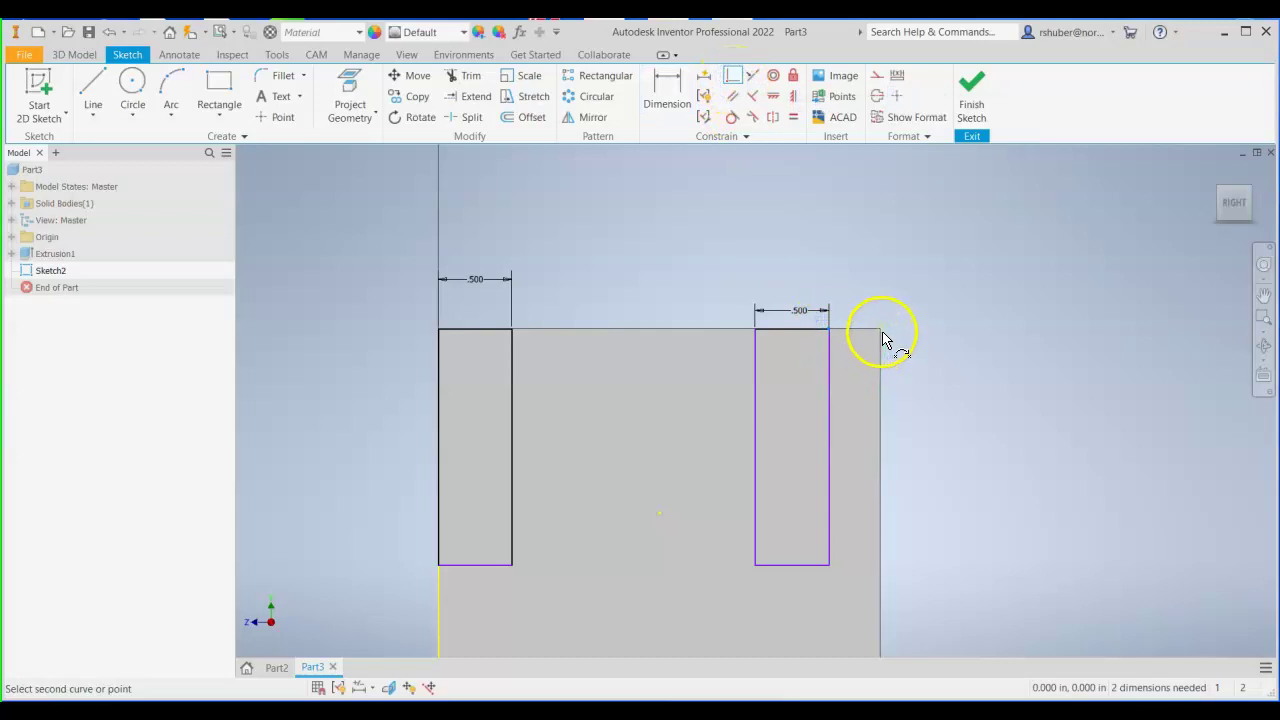
pyautogui.click(880, 331)
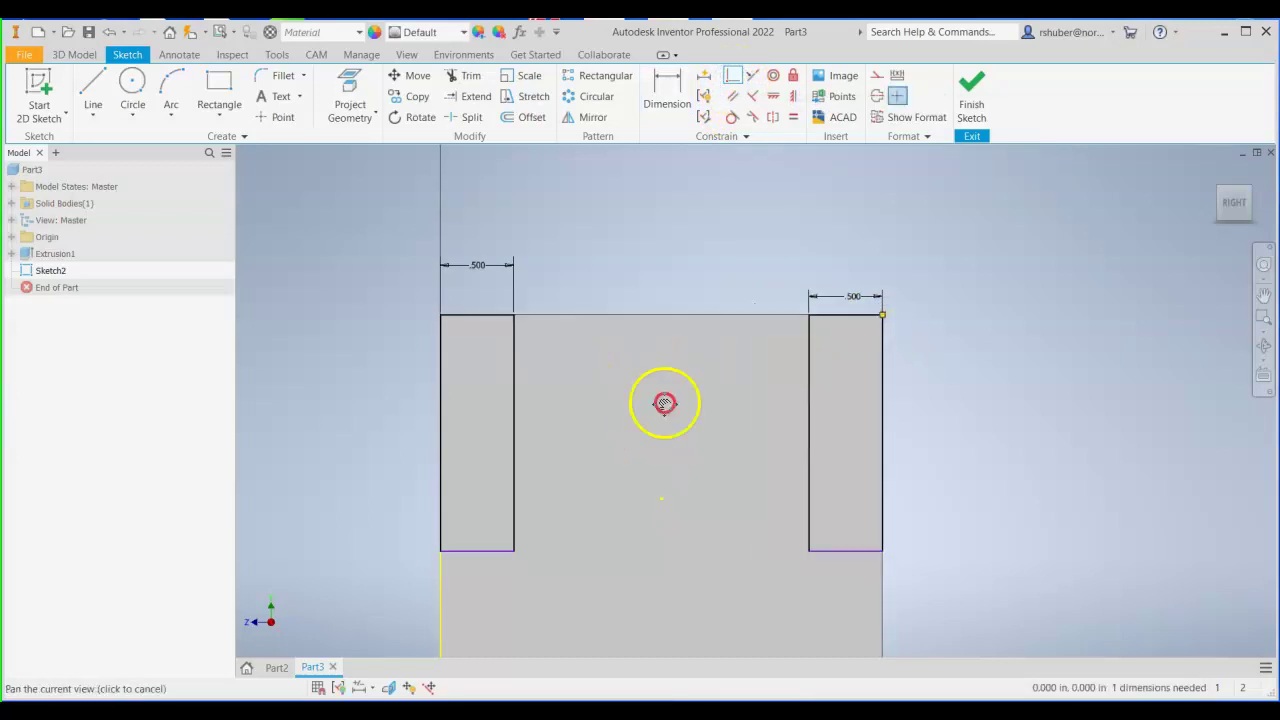
pyautogui.scroll(1, 664, 380)
pyautogui.scroll(2, 640, 422)
pyautogui.moveTo(632, 421); pyautogui.dragTo(648, 417, button='middle')
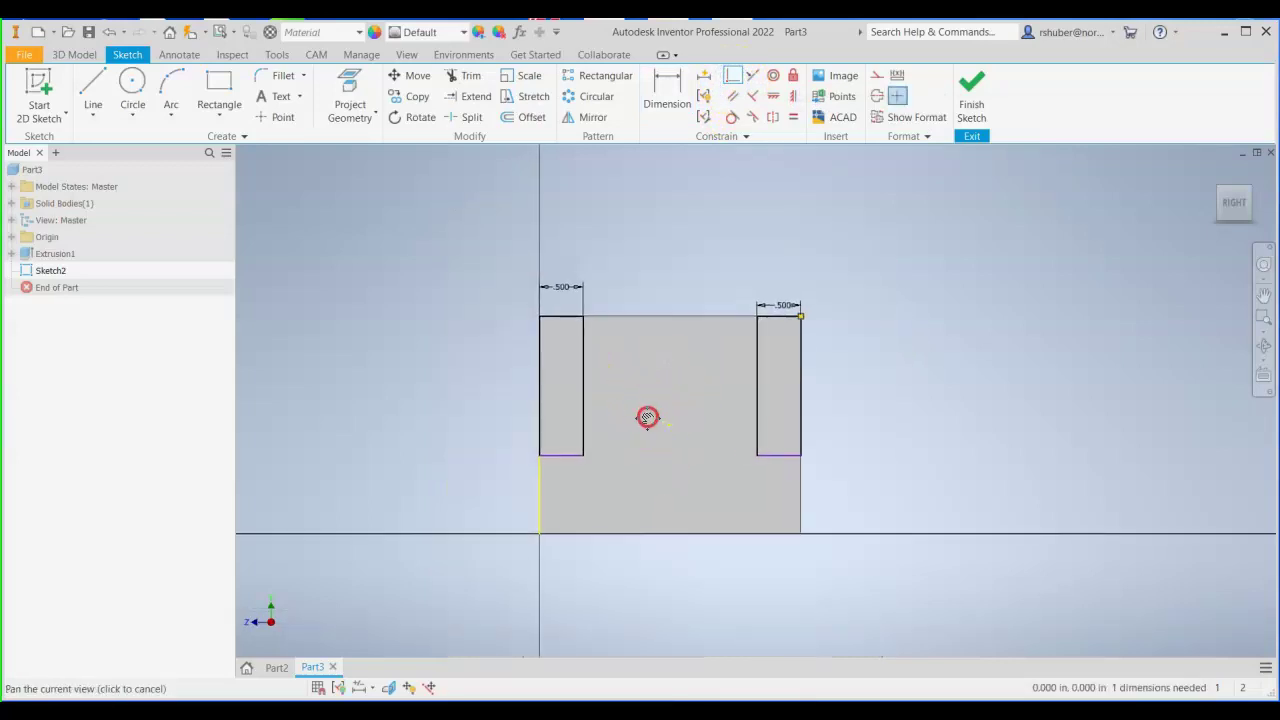
# Dimension the gap below the rectangles to the face's bottom edge as .375 in.
pyautogui.click(665, 95)
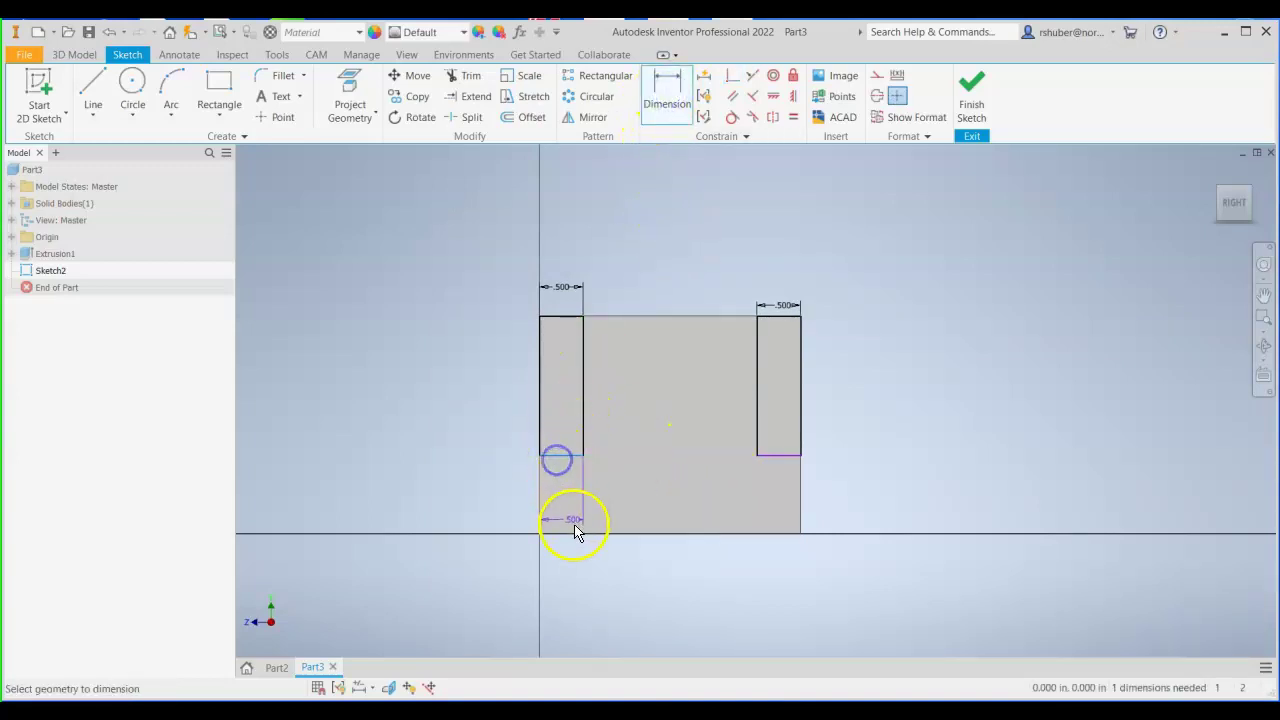
pyautogui.click(574, 536)
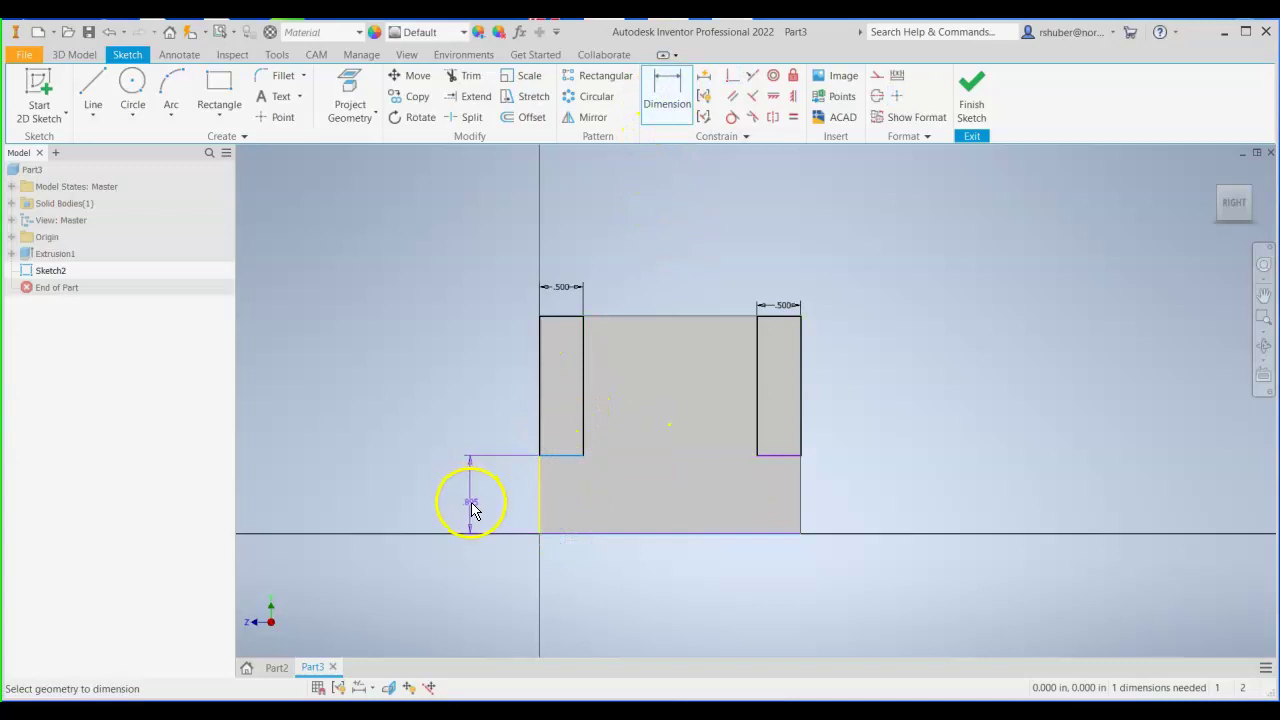
pyautogui.click(470, 500)
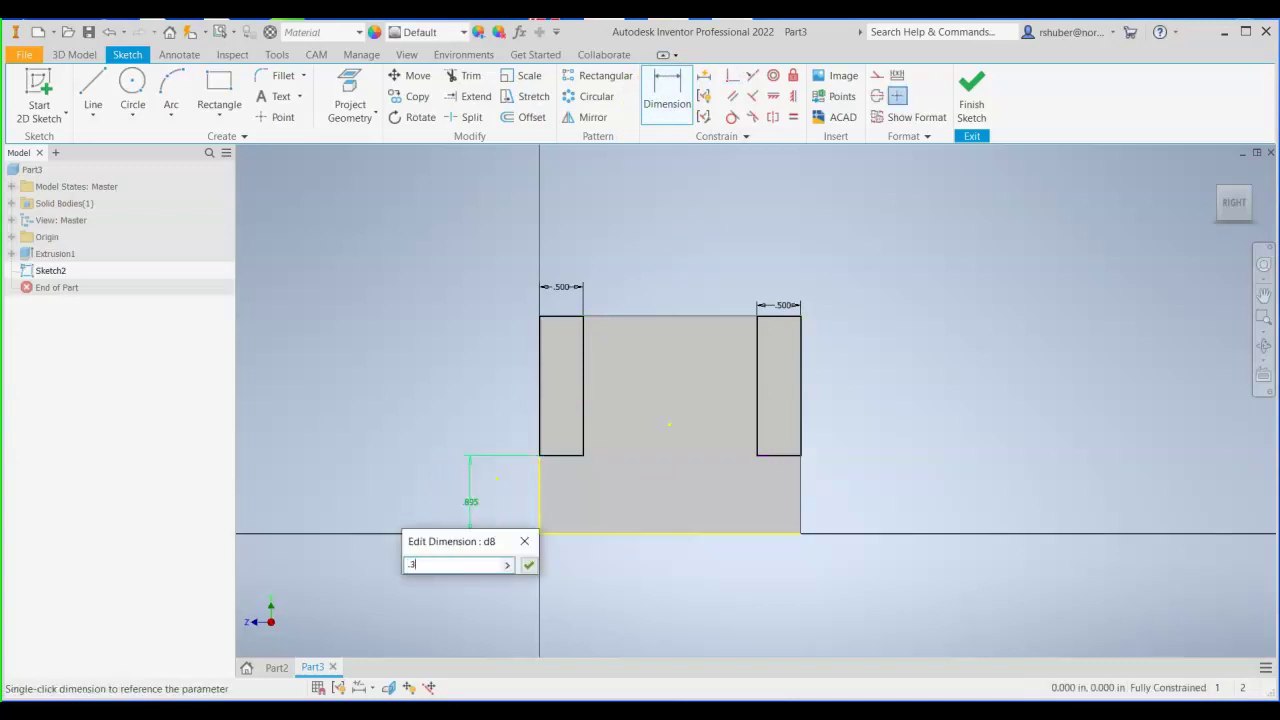
pyautogui.press('Return')
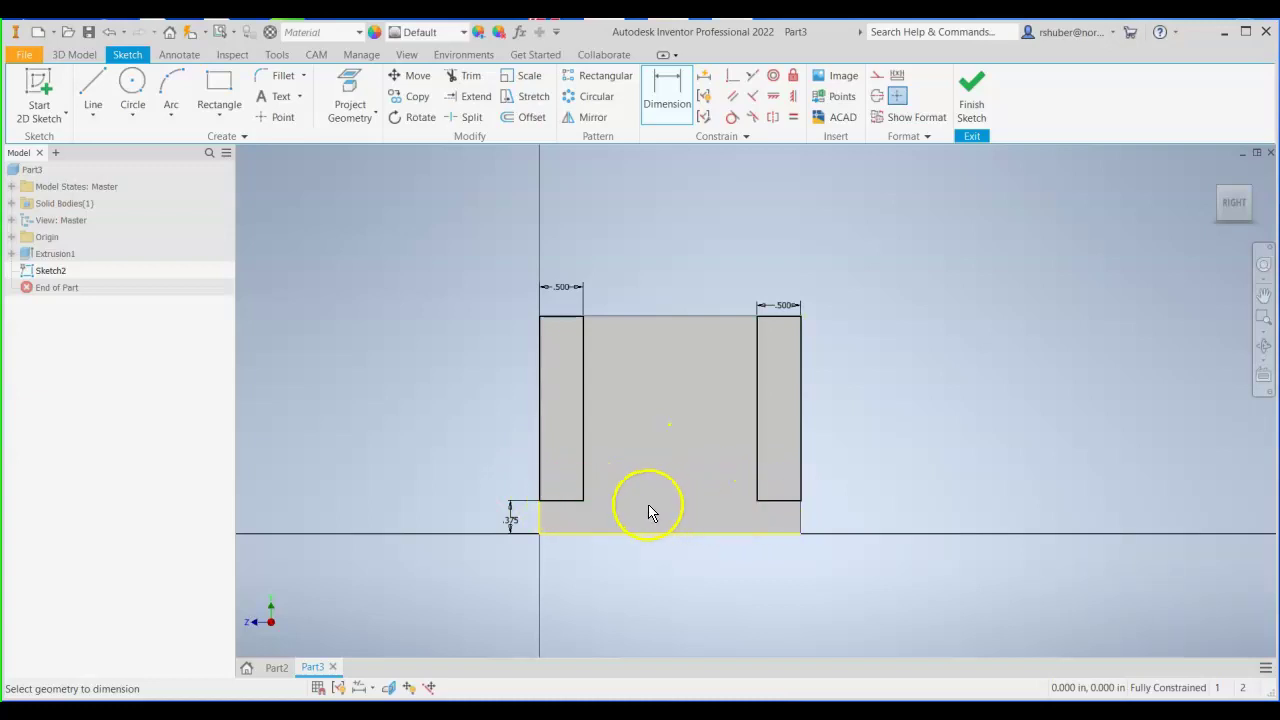
pyautogui.click(517, 505)
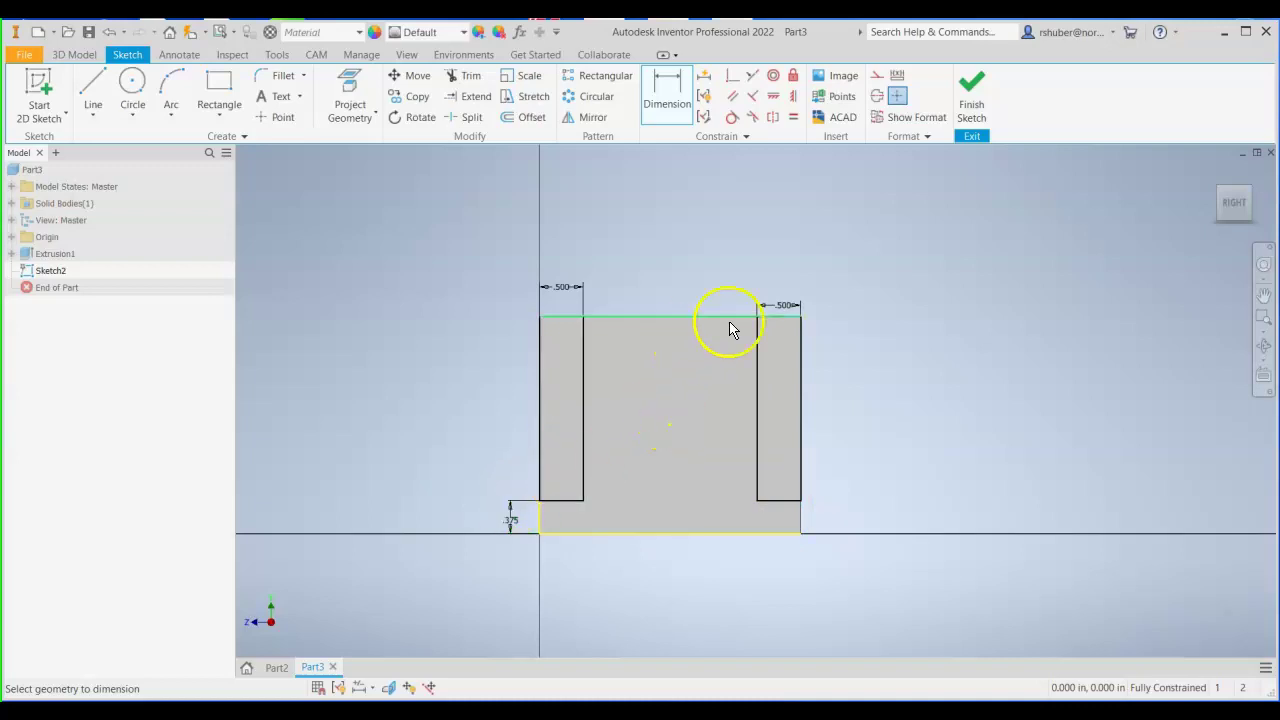
# Finish the sketch and cut both narrow profiles Through All as Extrusion2.
pyautogui.click(970, 112)
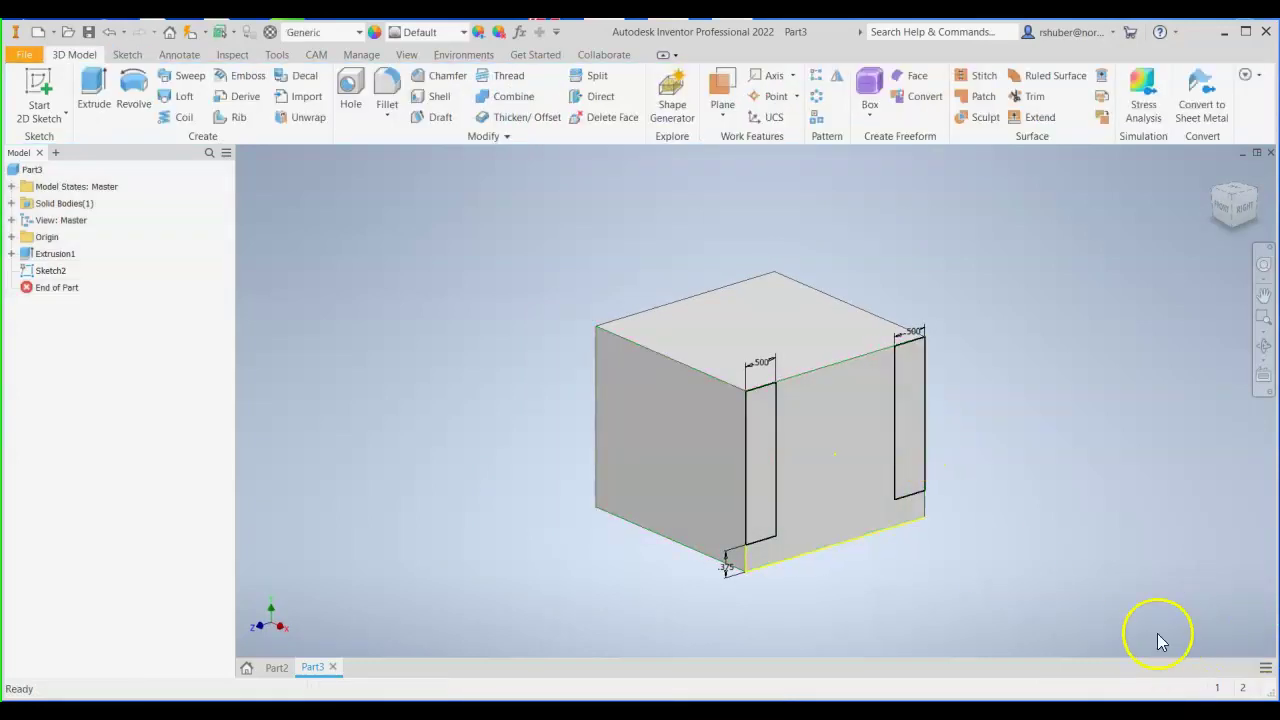
pyautogui.click(94, 90)
pyautogui.click(769, 467)
pyautogui.click(910, 418)
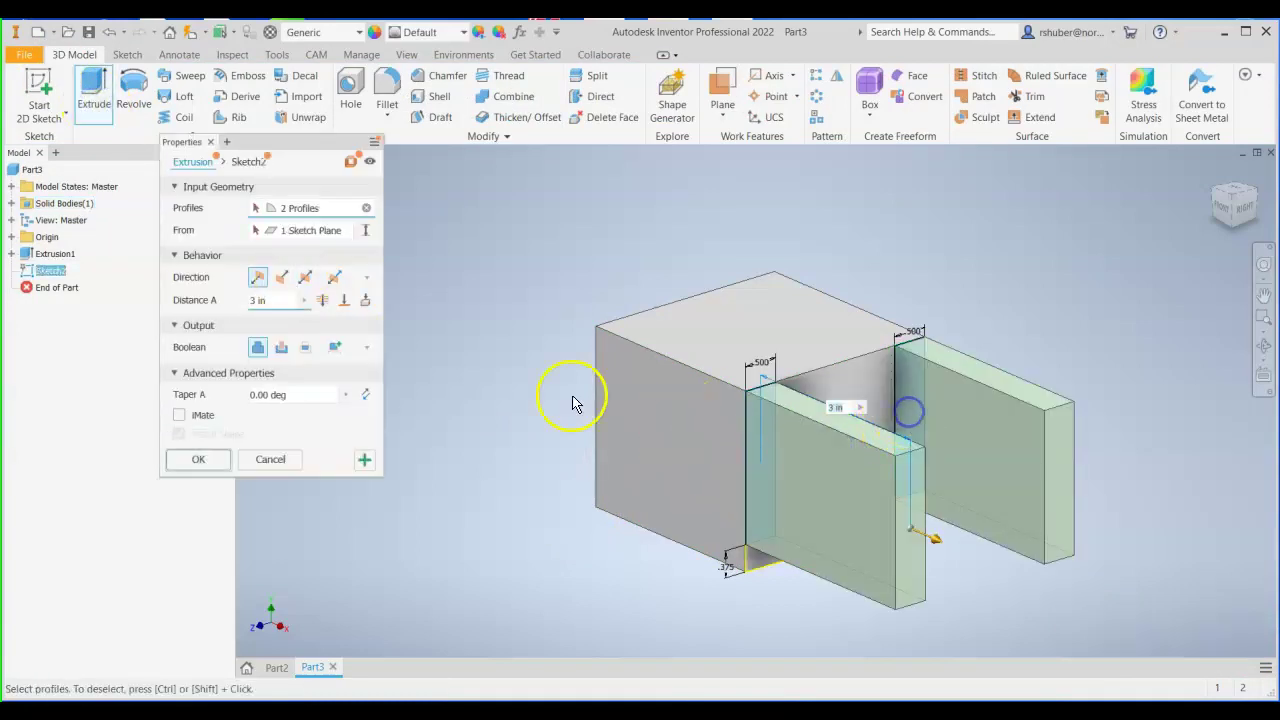
pyautogui.click(281, 347)
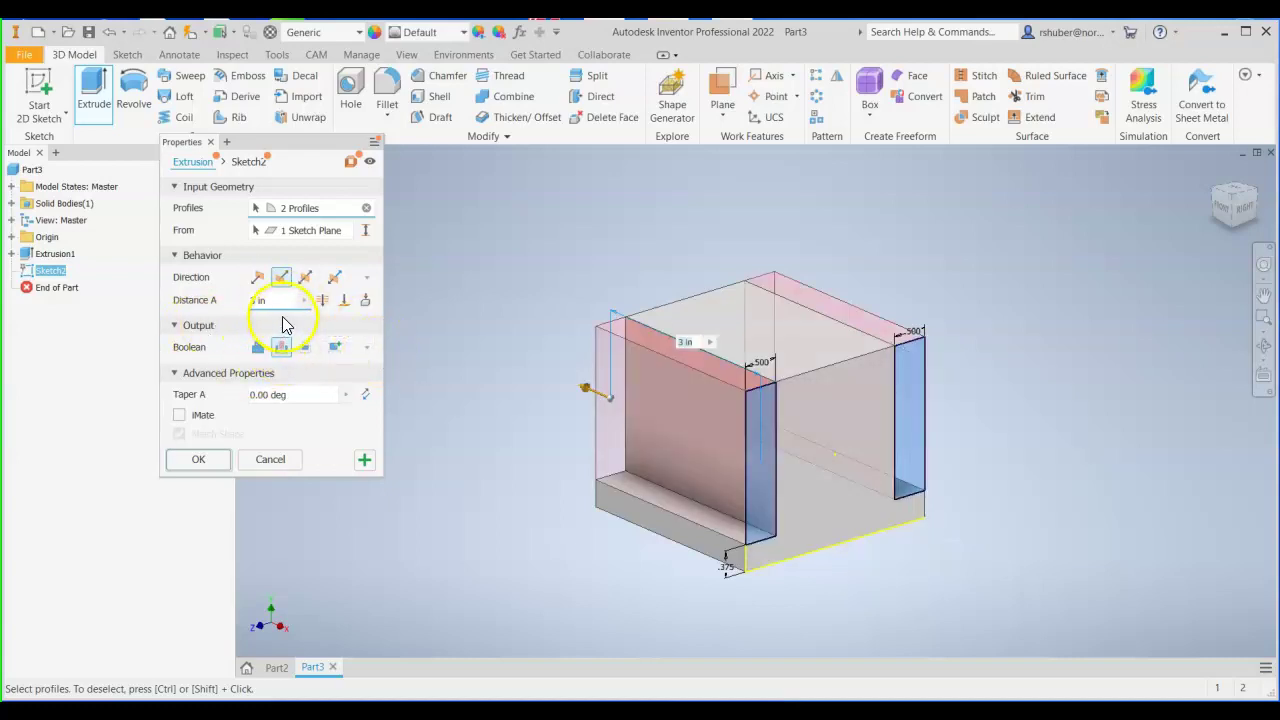
pyautogui.click(322, 302)
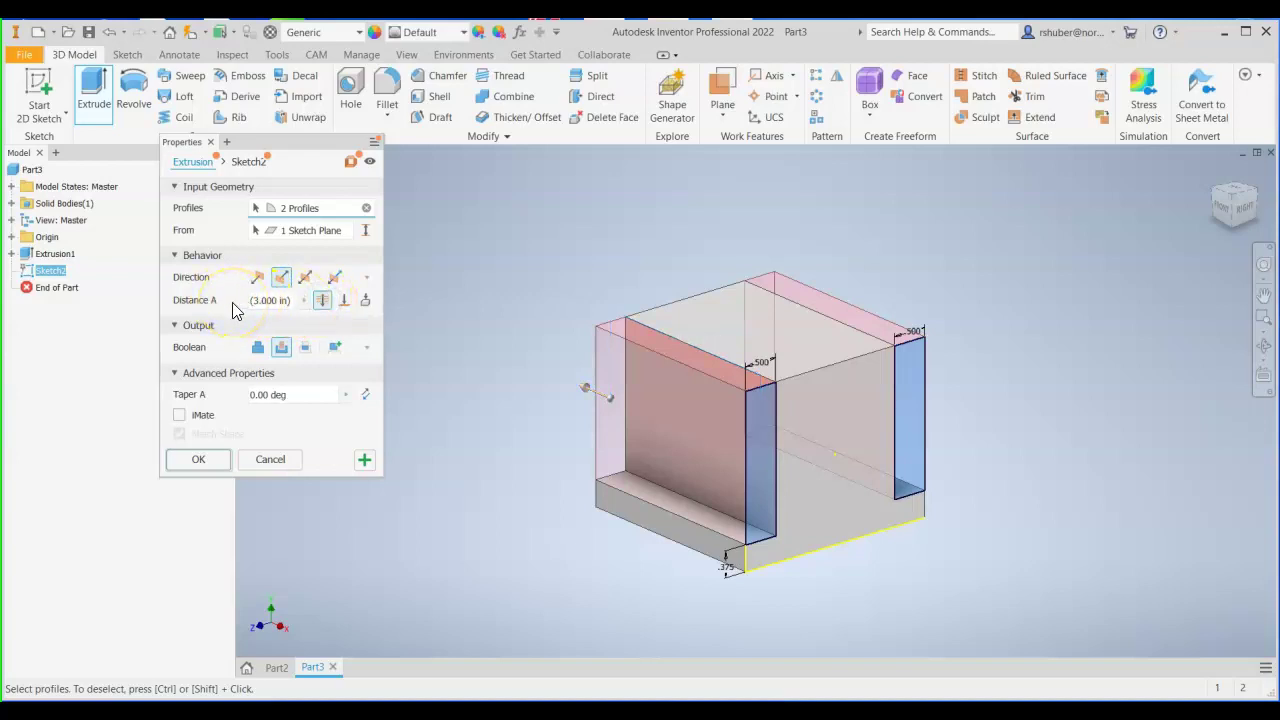
pyautogui.click(196, 461)
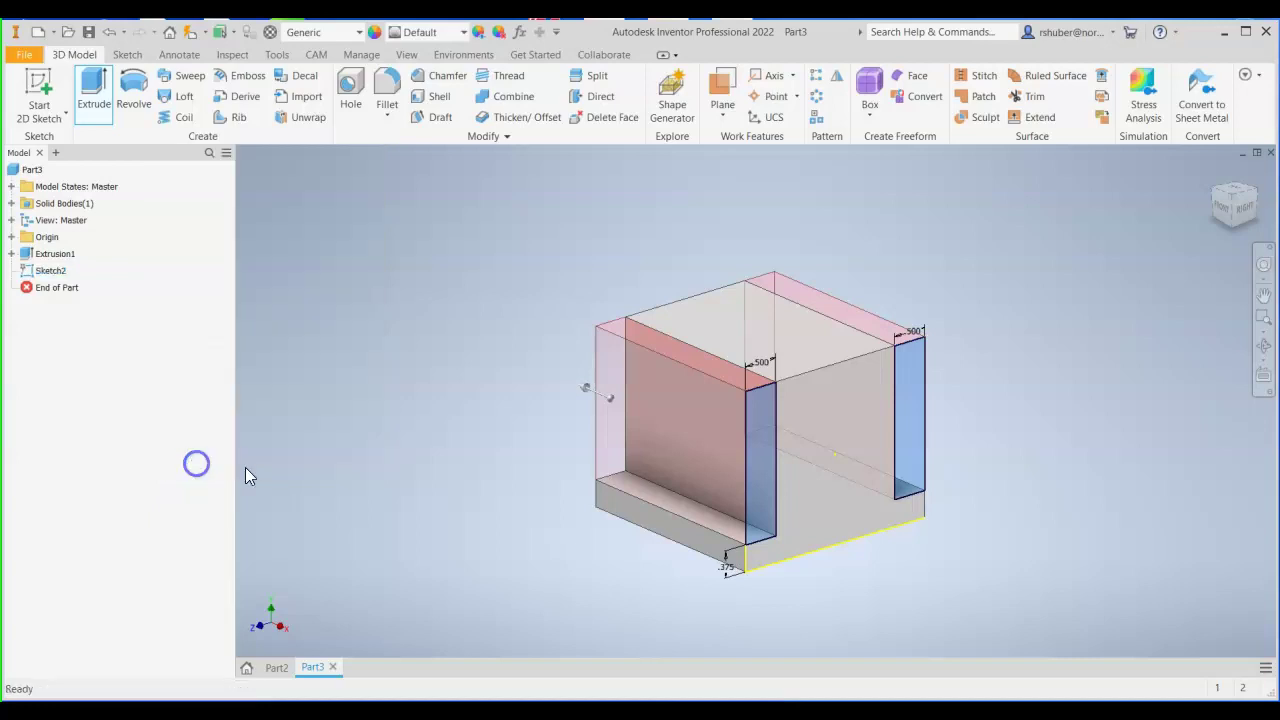
# Start Sketch3 on the block's front face and frame the face in view.
pyautogui.click(287, 538)
pyautogui.click(553, 640)
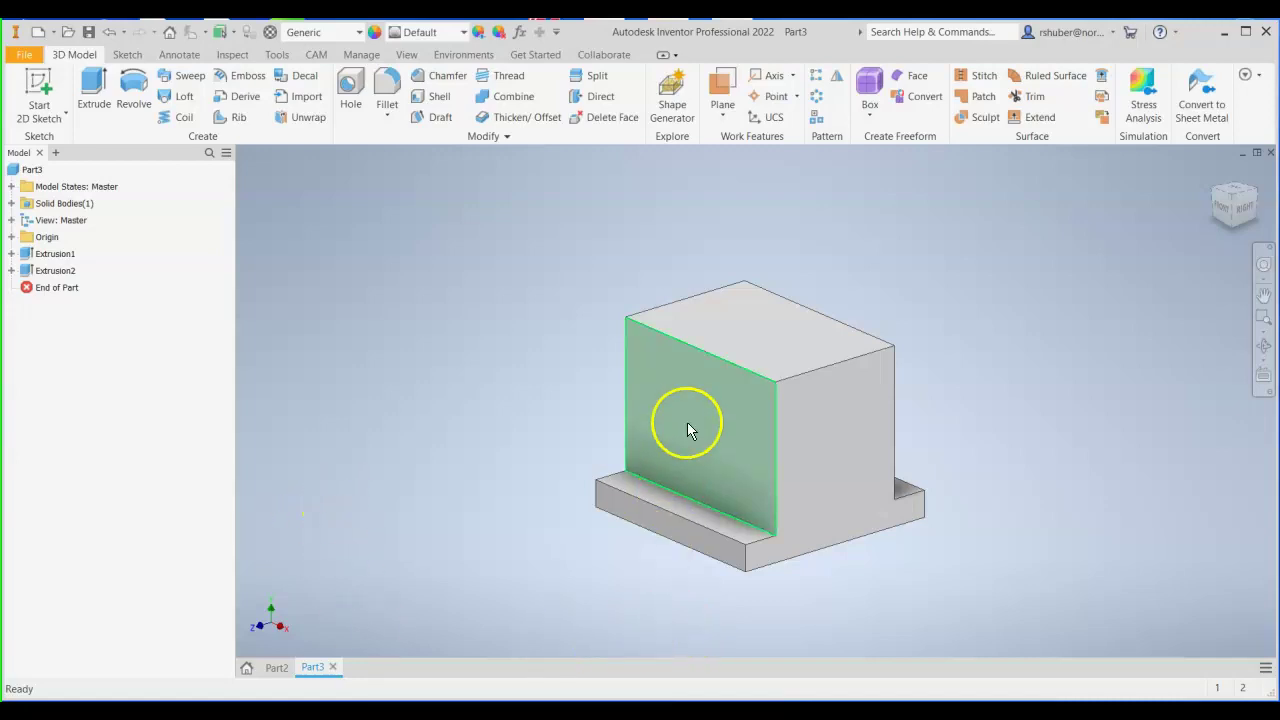
pyautogui.click(40, 115)
pyautogui.click(59, 148)
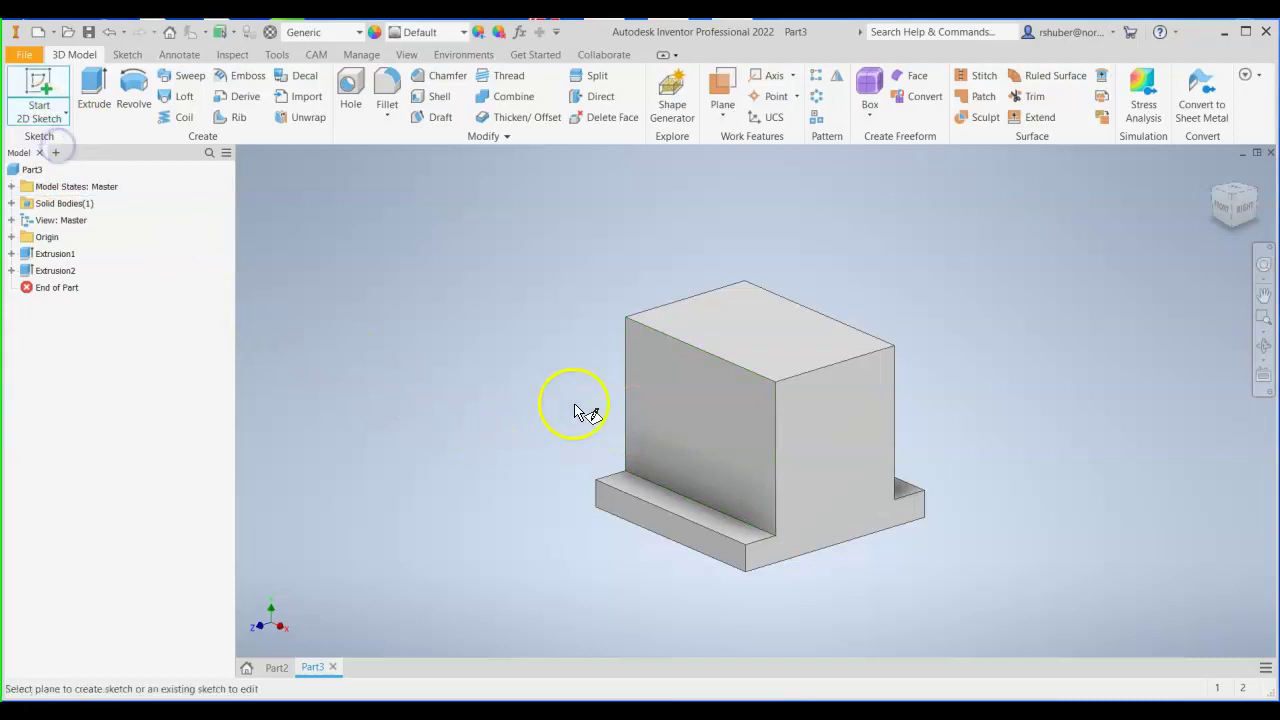
pyautogui.click(686, 392)
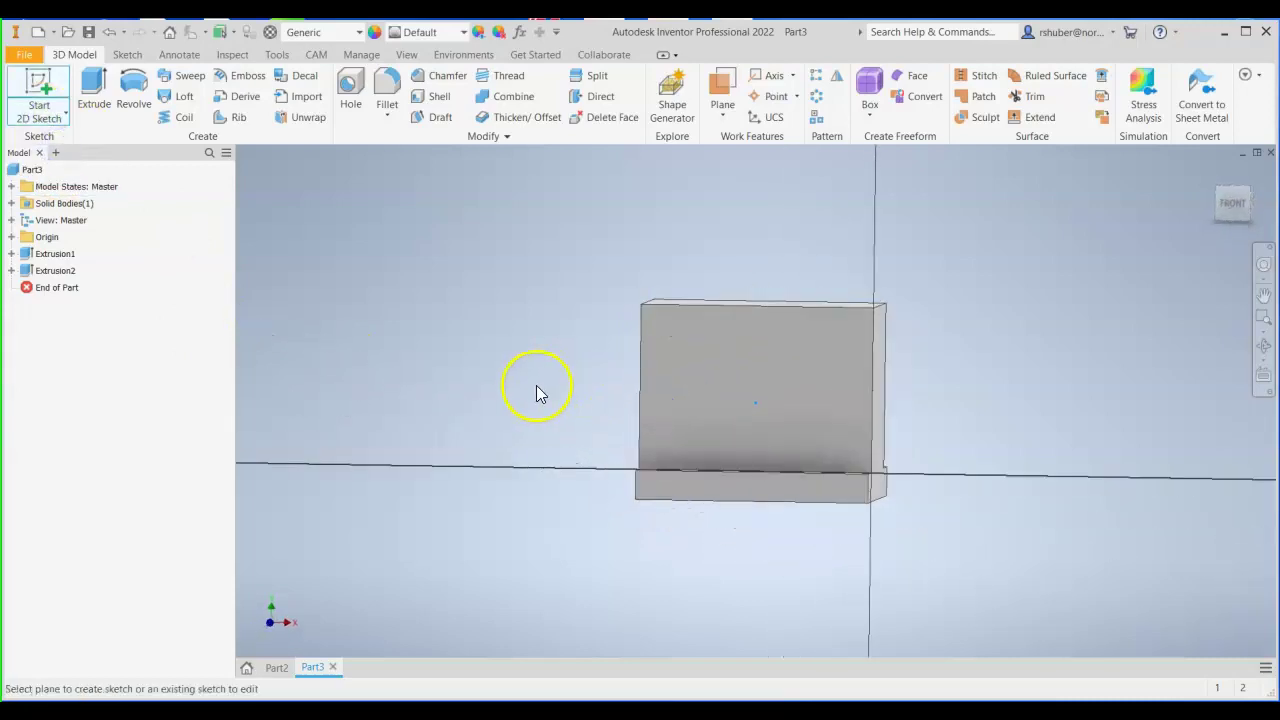
pyautogui.moveTo(711, 390)
pyautogui.mouseDown(button='middle')
pyautogui.moveTo(740, 420)
pyautogui.moveTo(694, 409)
pyautogui.moveTo(720, 354)
pyautogui.mouseUp(button='middle')
pyautogui.press('Escape')
pyautogui.scroll(-2, 761, 390)
pyautogui.scroll(3, 761, 390)
pyautogui.scroll(3, 694, 409)
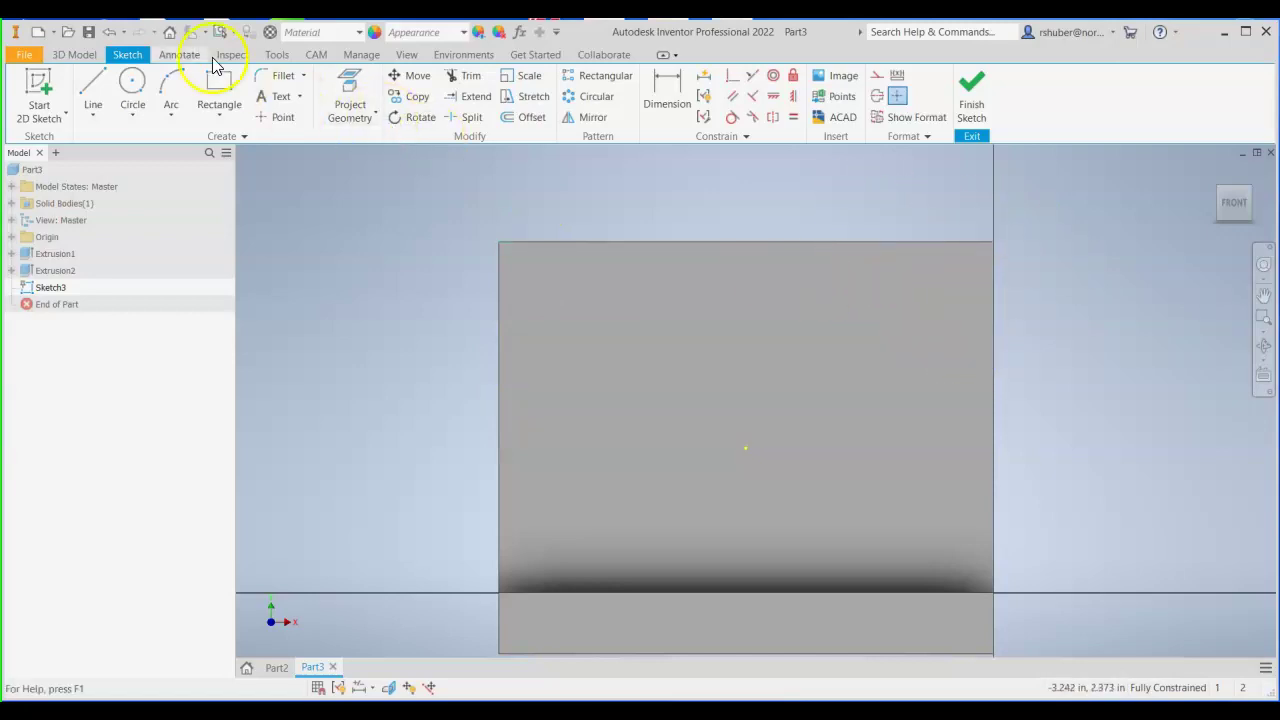
# Draw a closed triangle with a diagonal bevel line across the face's top-left corner.
pyautogui.click(92, 88)
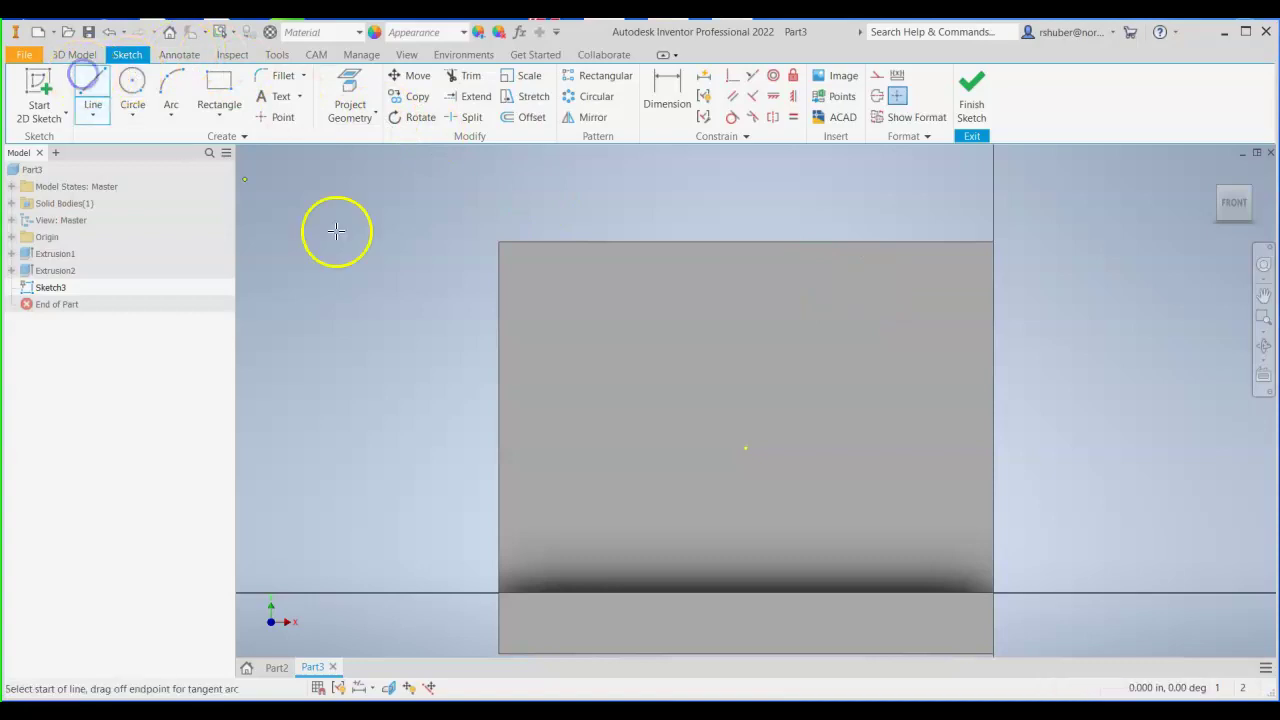
pyautogui.click(499, 243)
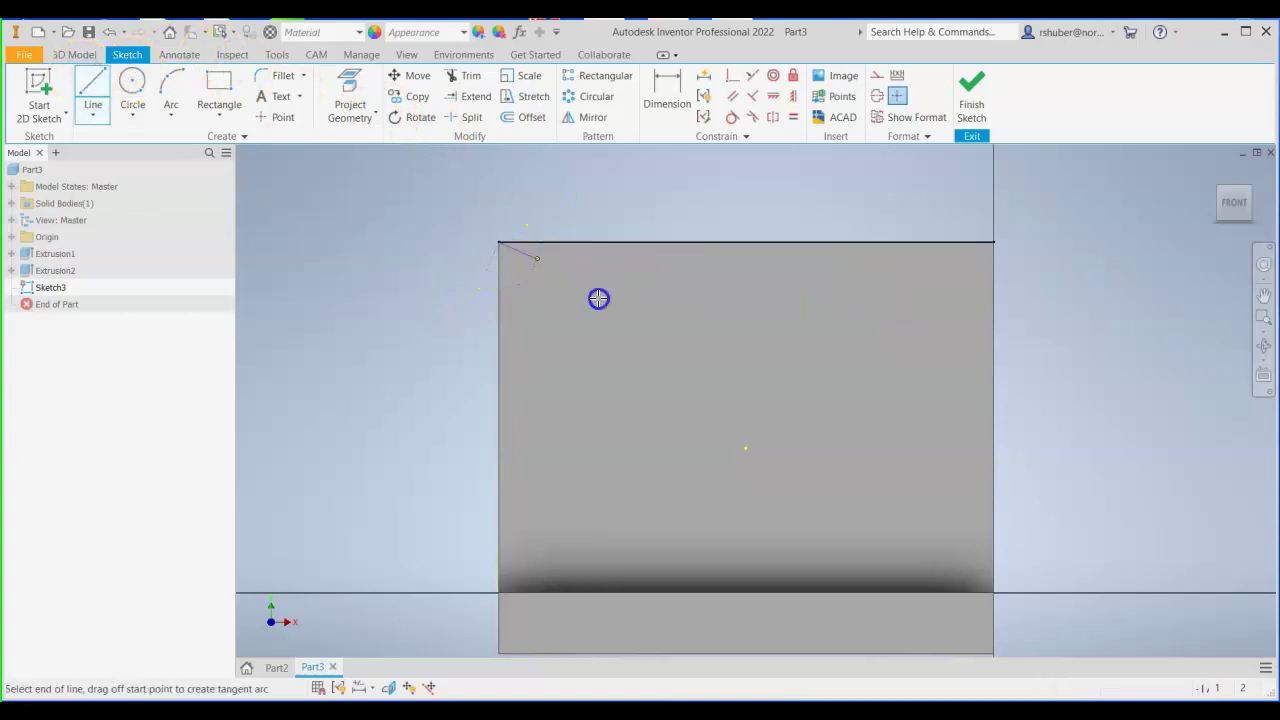
pyautogui.doubleClick(651, 242)
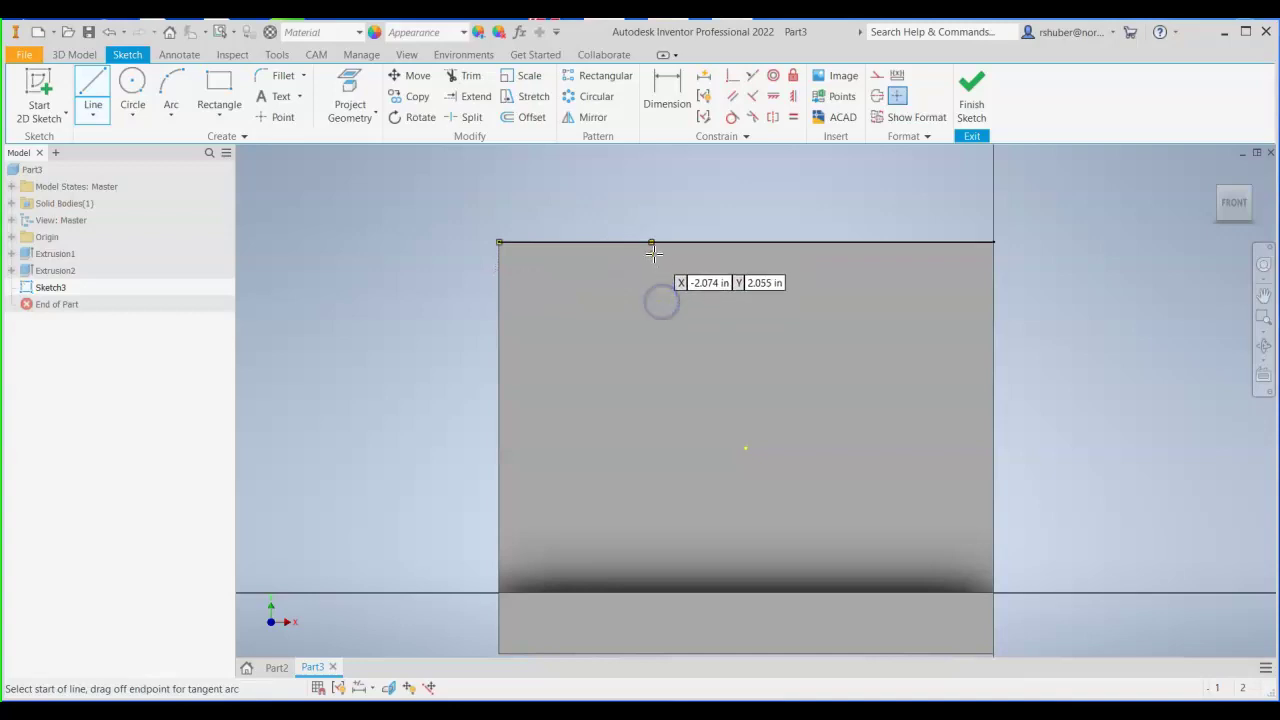
pyautogui.click(651, 242)
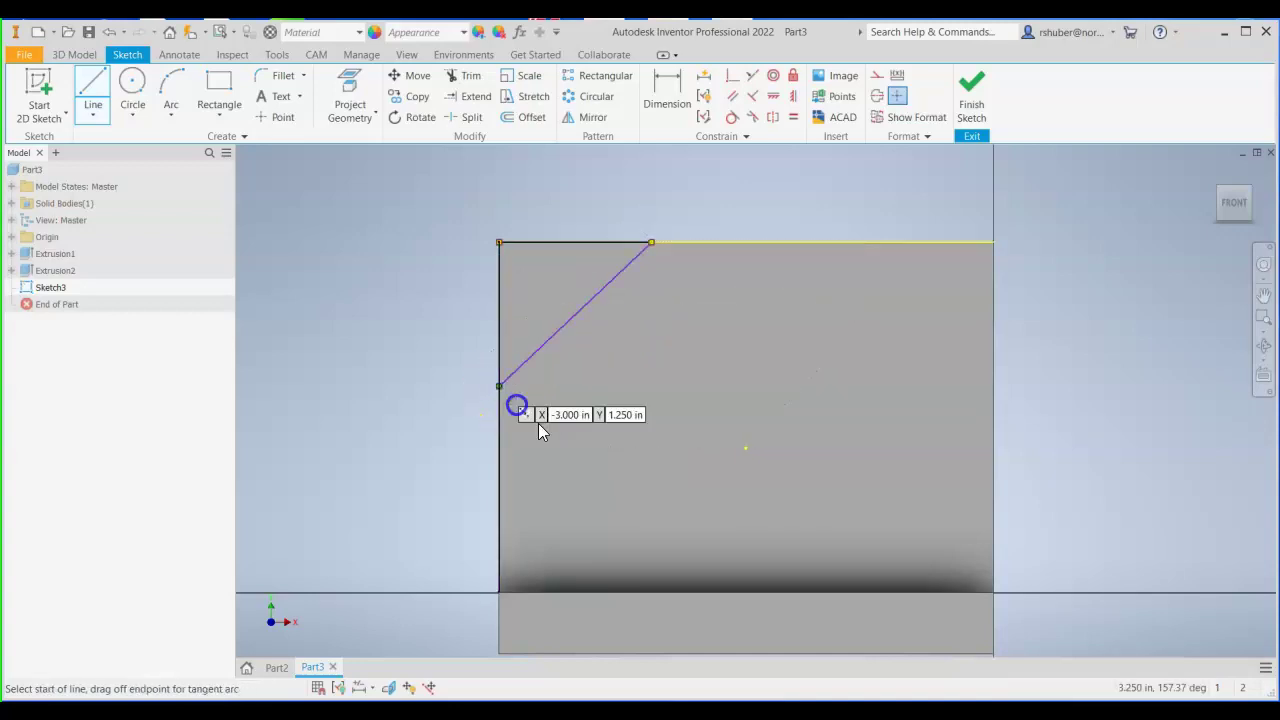
pyautogui.click(499, 386)
pyautogui.click(499, 243)
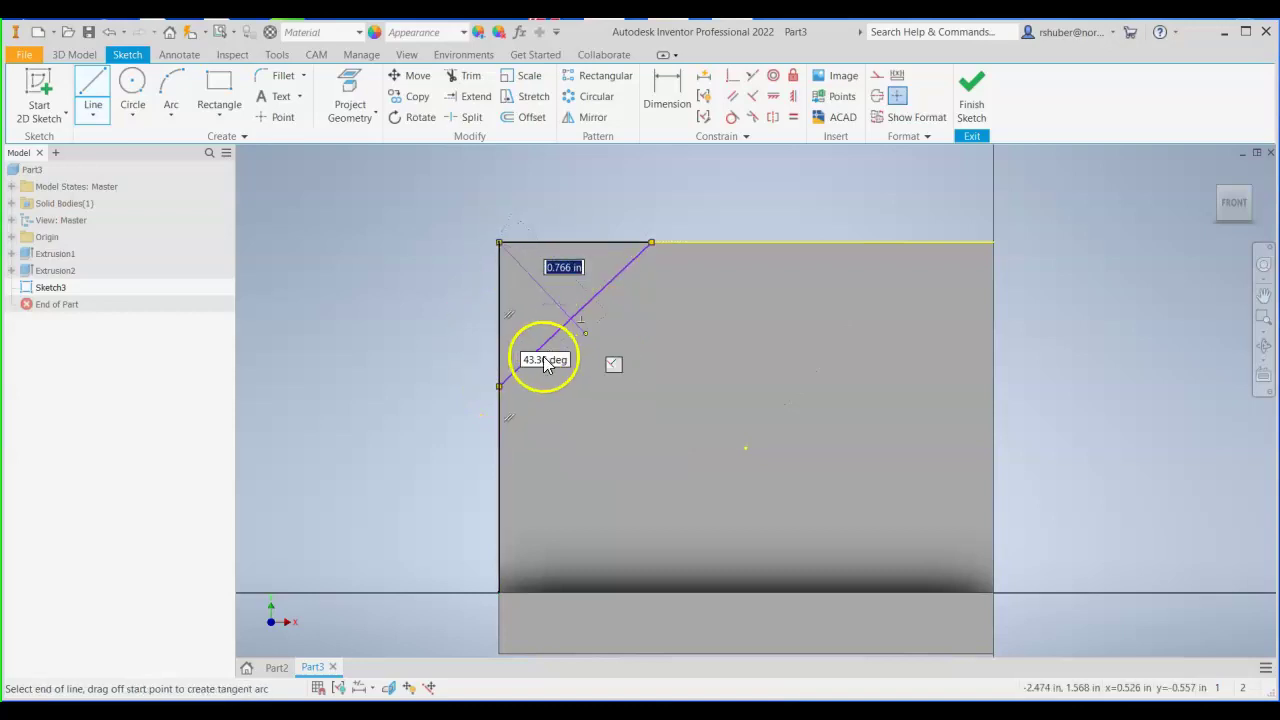
pyautogui.press('Escape')
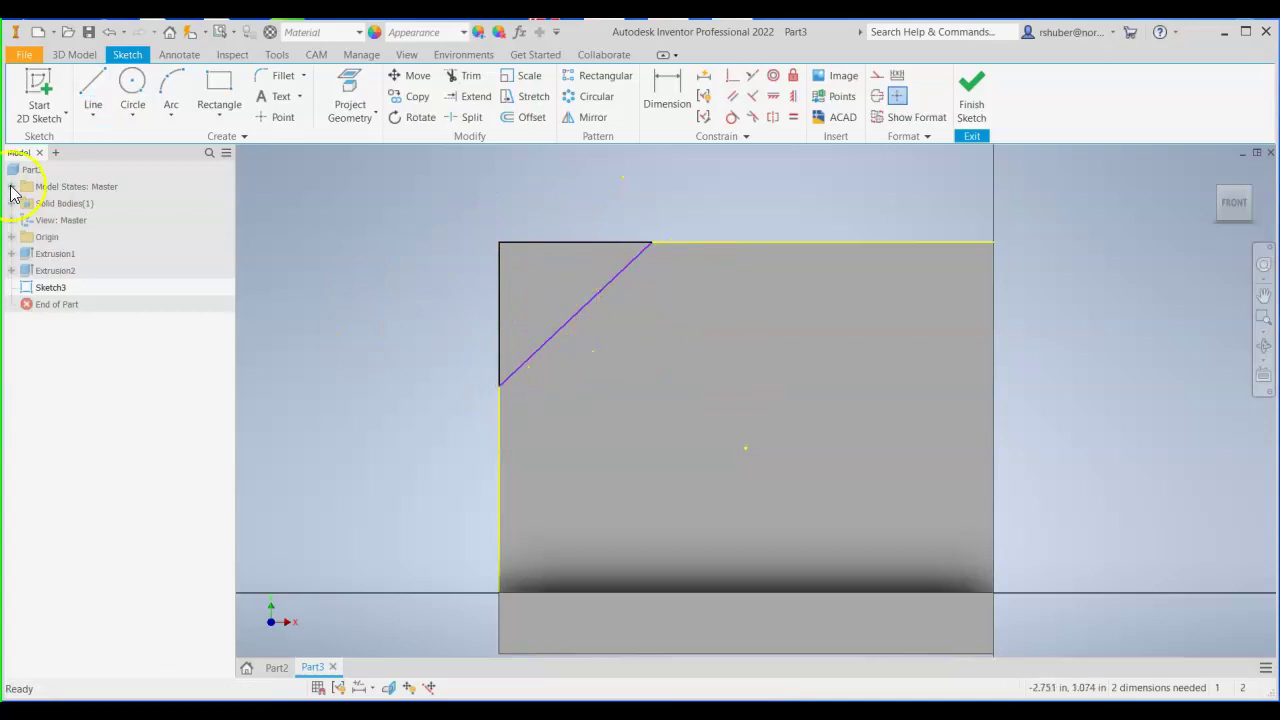
# Draw a matching closed triangle with a diagonal line across the top-right corner.
pyautogui.click(93, 84)
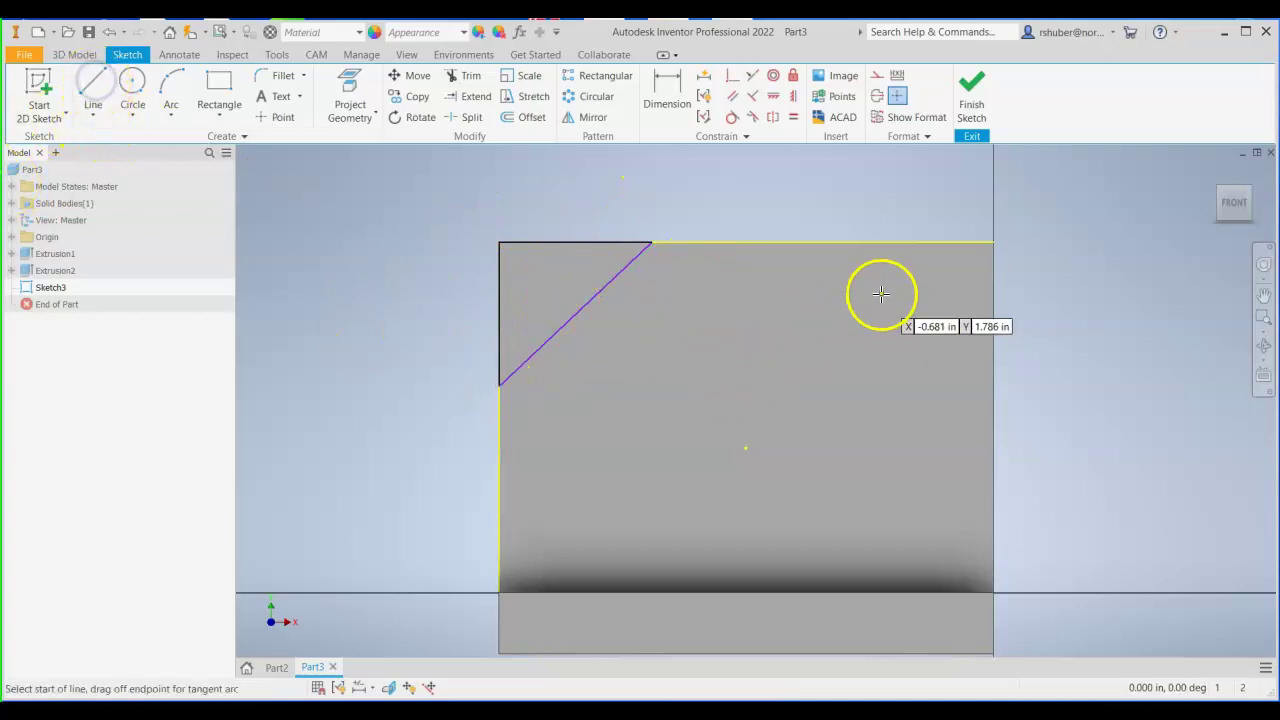
pyautogui.click(995, 241)
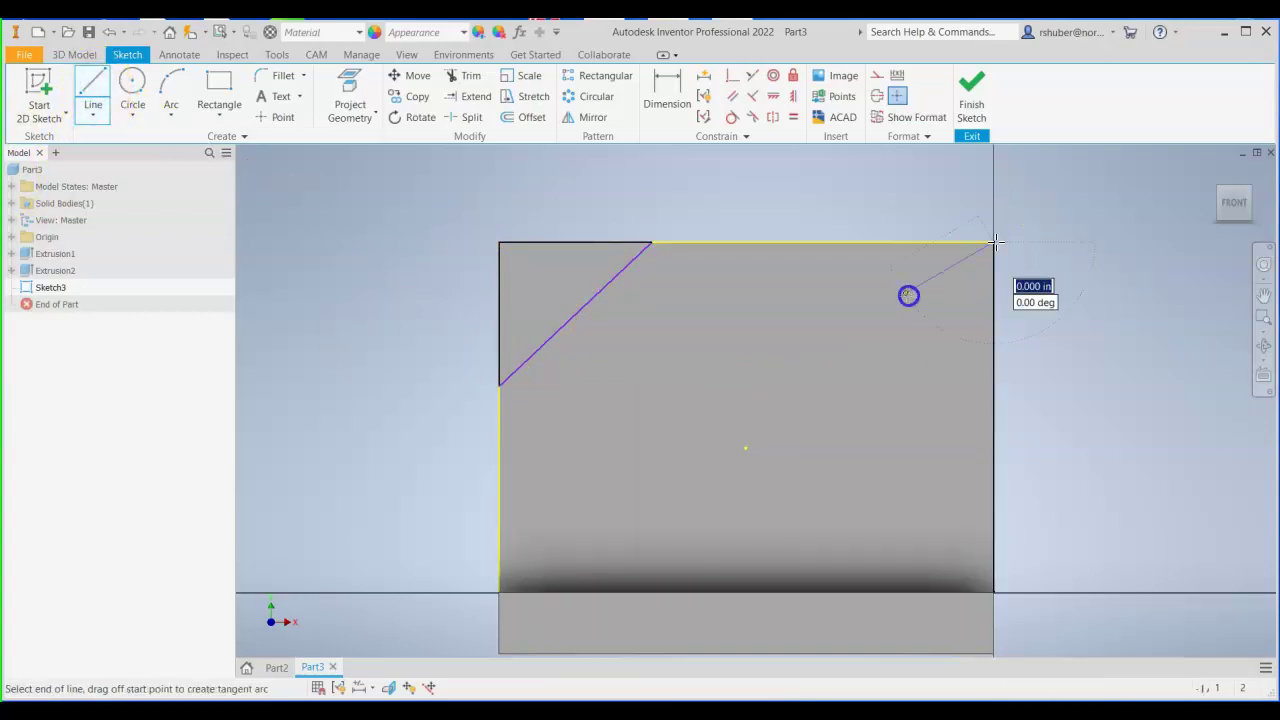
pyautogui.click(846, 245)
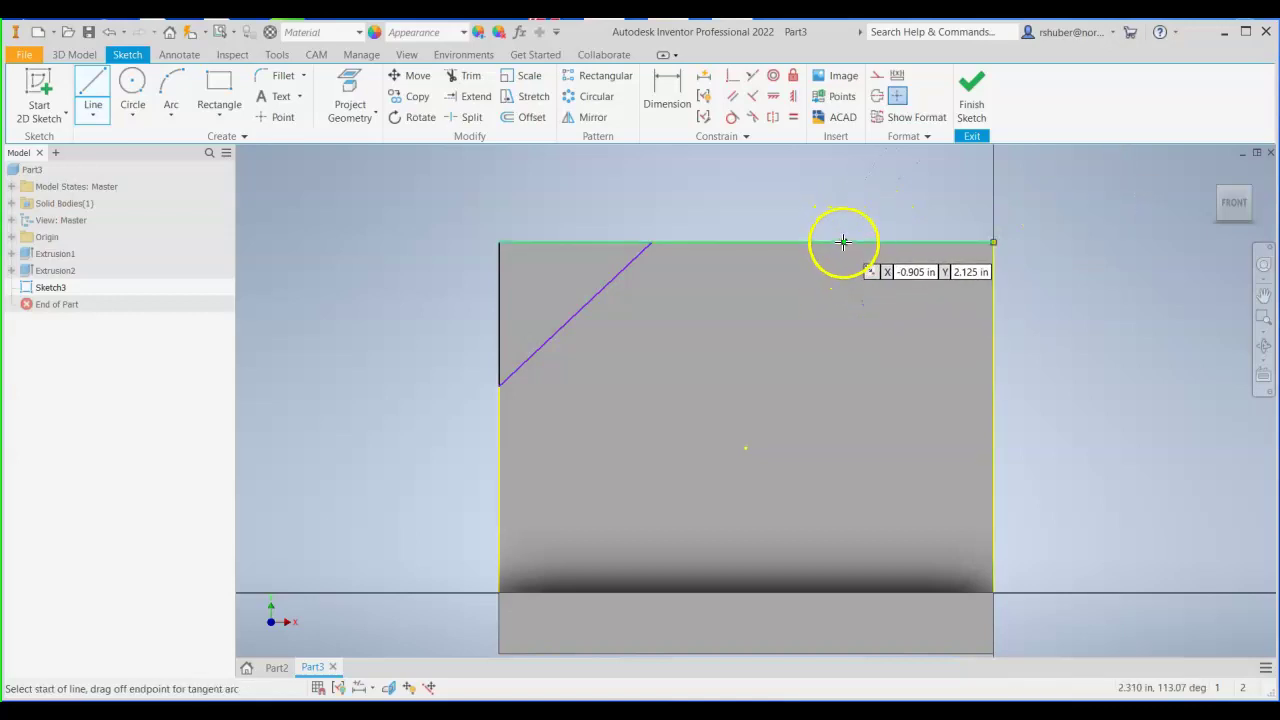
pyautogui.click(843, 242)
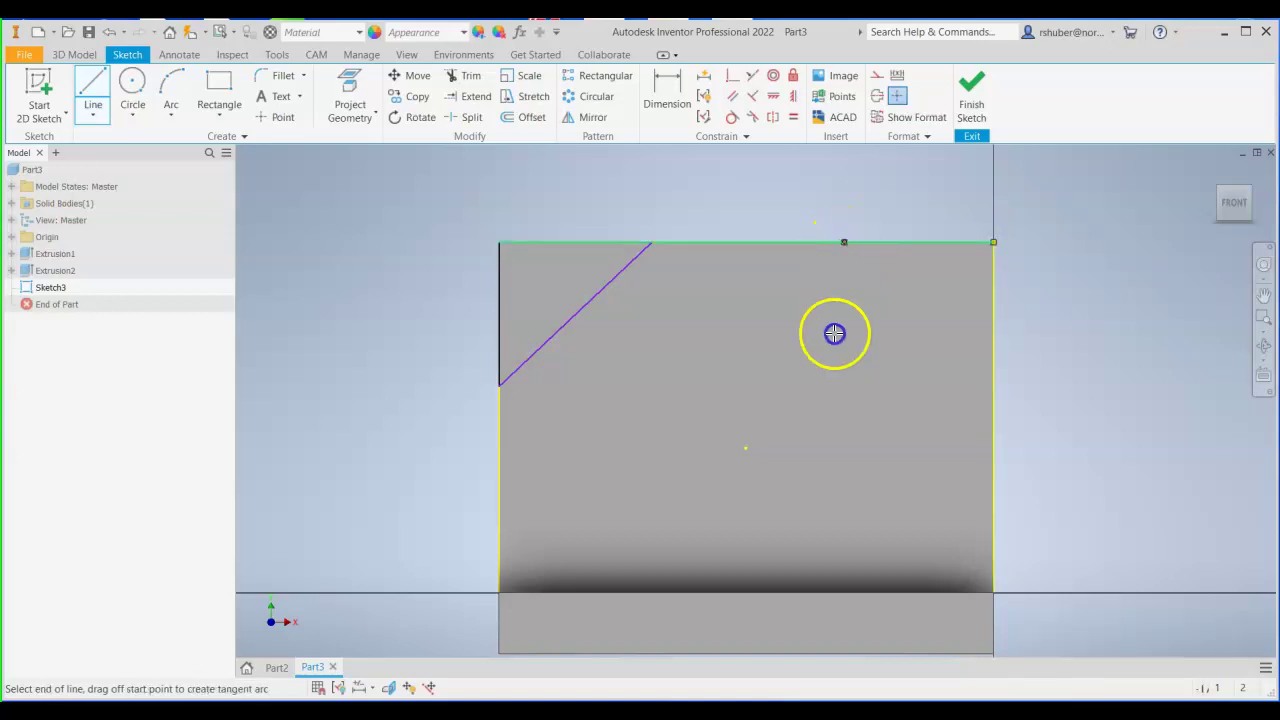
pyautogui.click(992, 362)
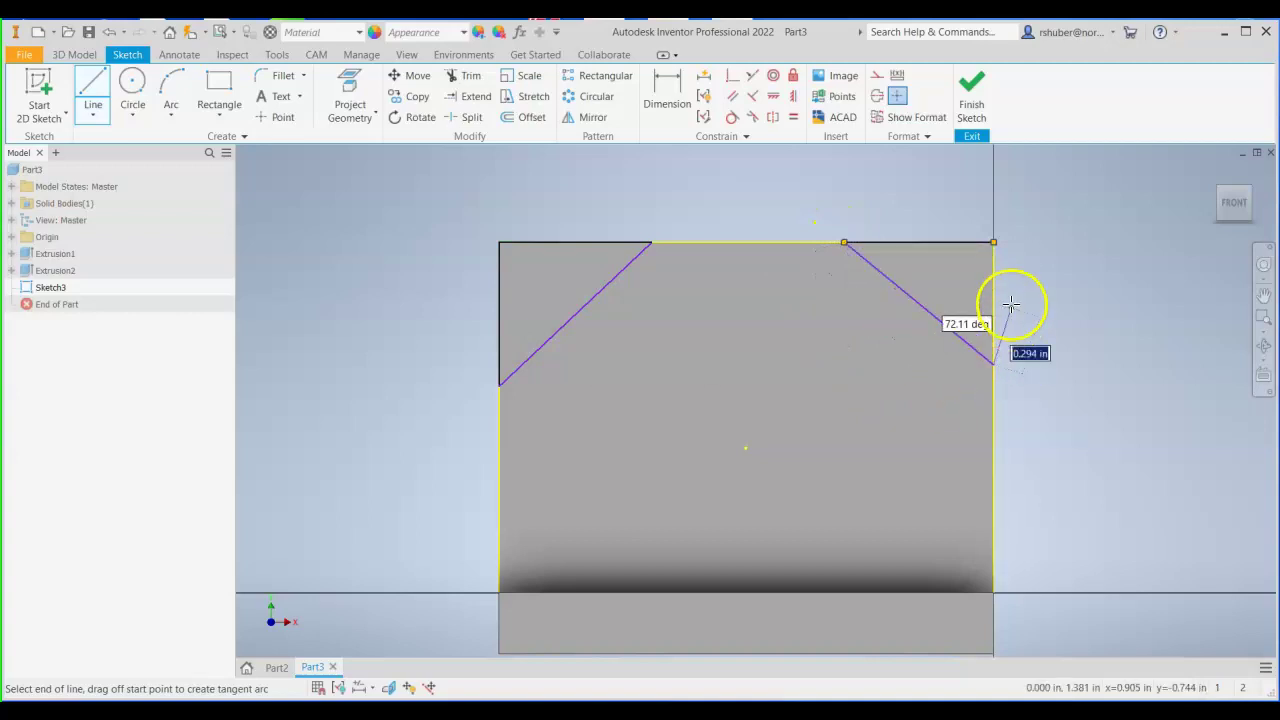
pyautogui.click(993, 242)
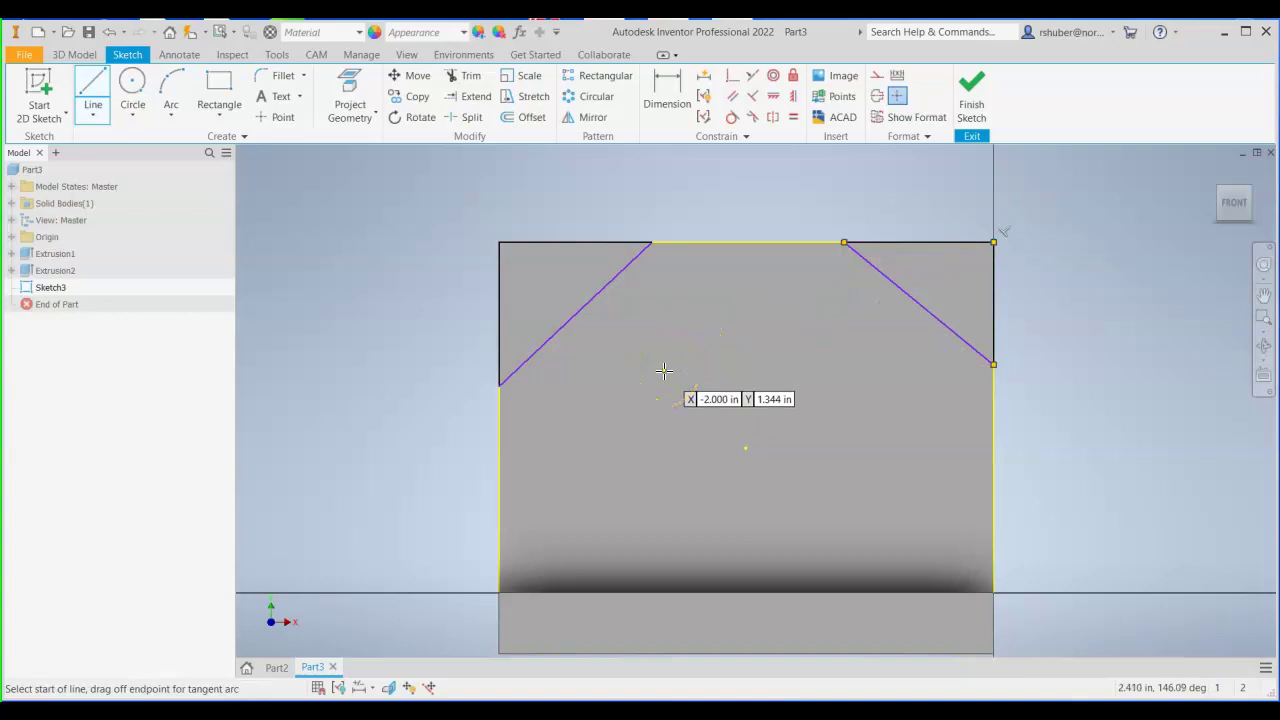
pyautogui.press('Escape')
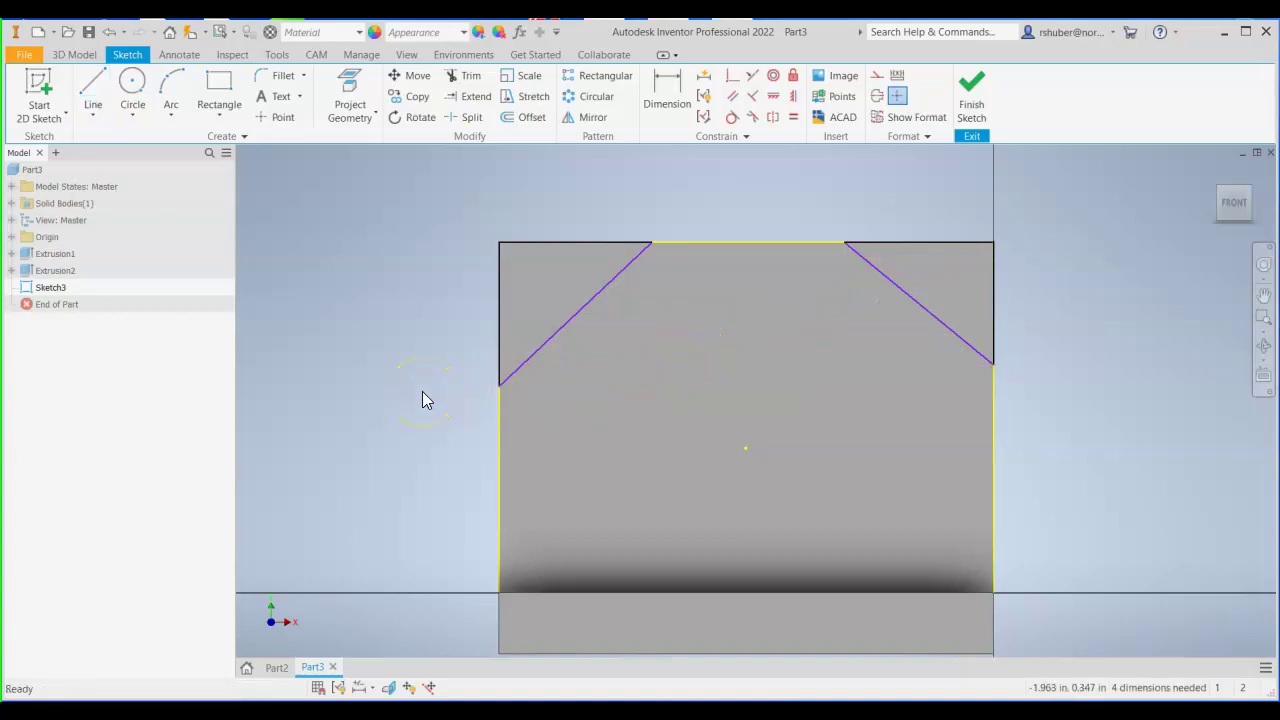
# Dimension the left bevel's width along the top edge as 1.000 in.
pyautogui.moveTo(555, 313)
pyautogui.mouseDown()
pyautogui.moveTo(634, 249)
pyautogui.moveTo(594, 240)
pyautogui.mouseUp()
pyautogui.click(671, 100)
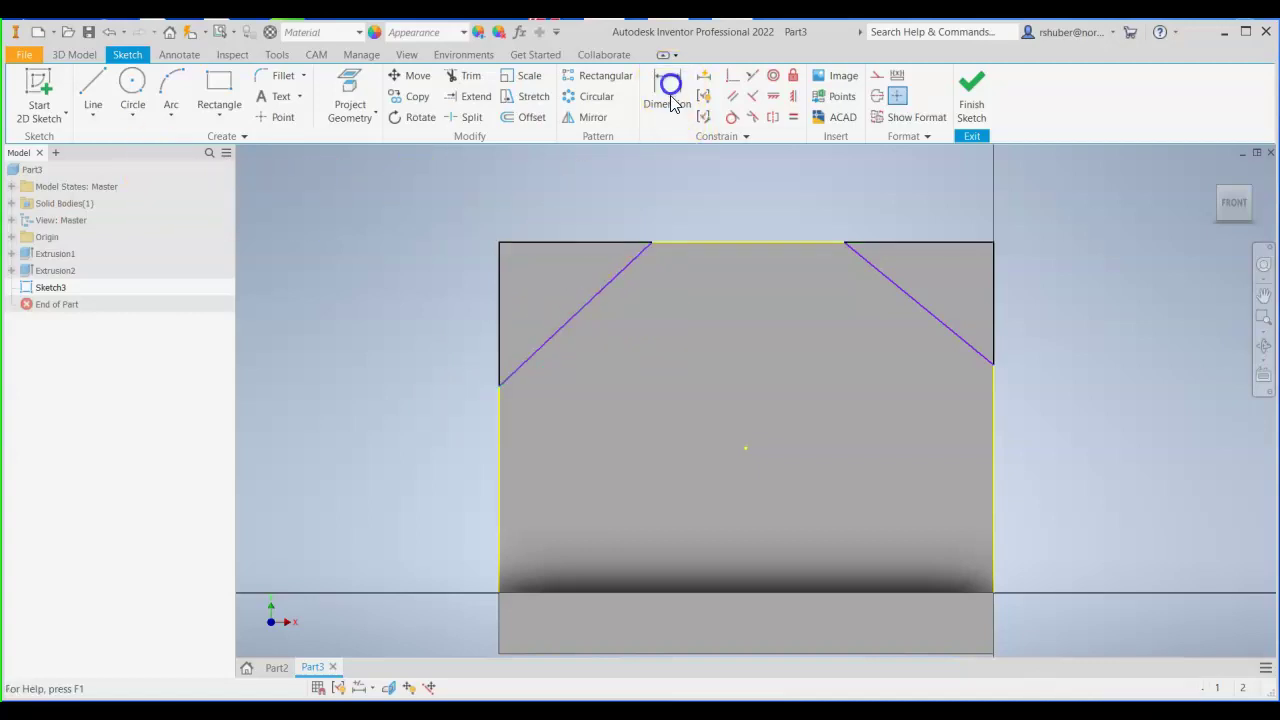
pyautogui.click(499, 292)
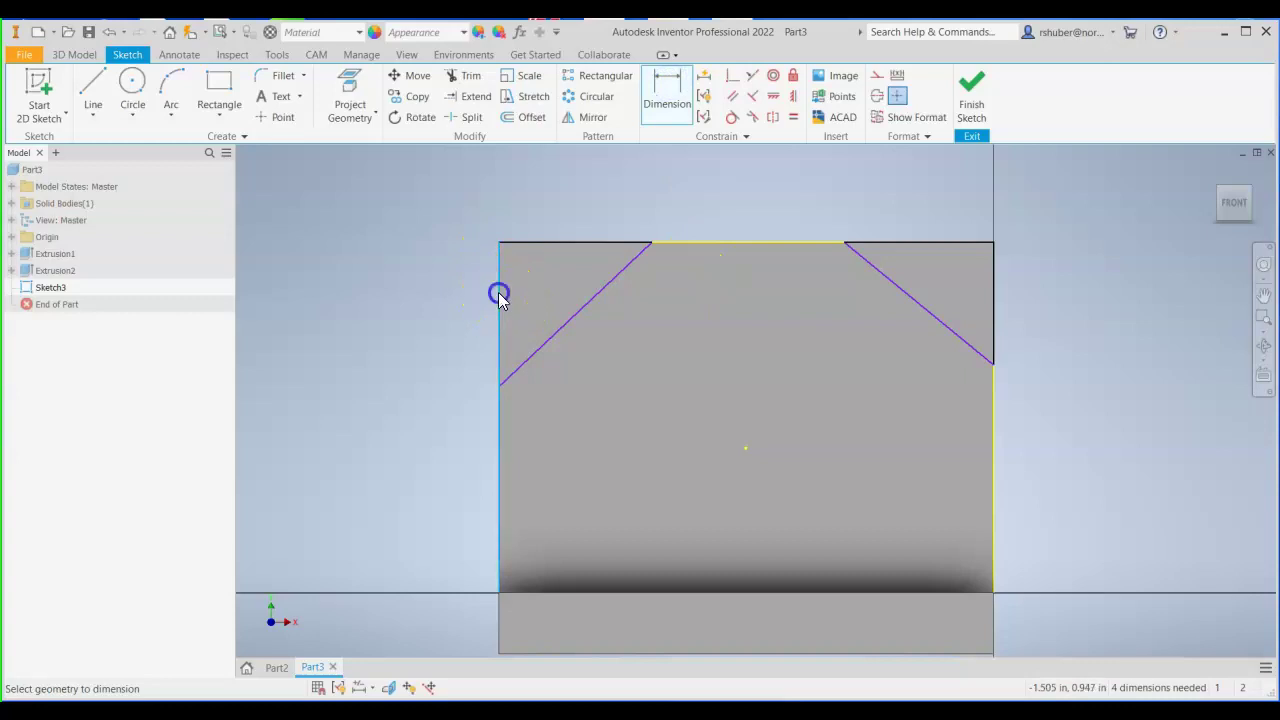
pyautogui.click(651, 246)
pyautogui.click(565, 203)
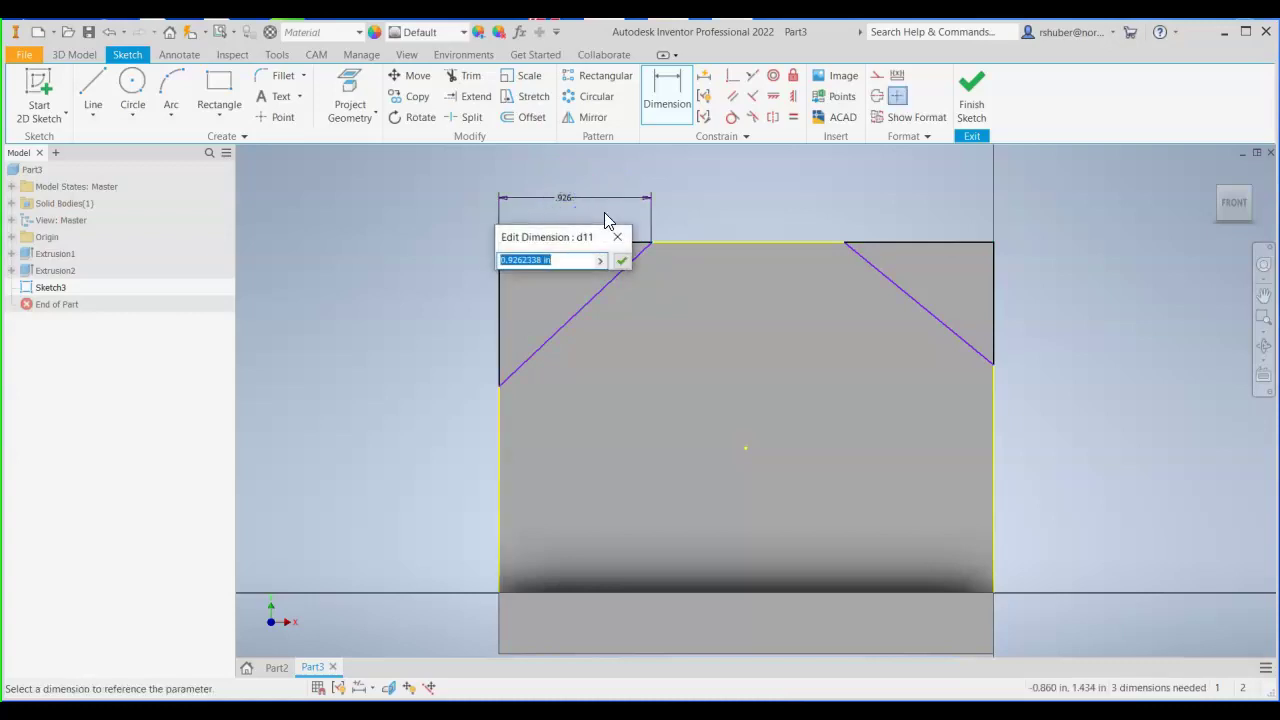
pyautogui.write('1')
pyautogui.press('Return')
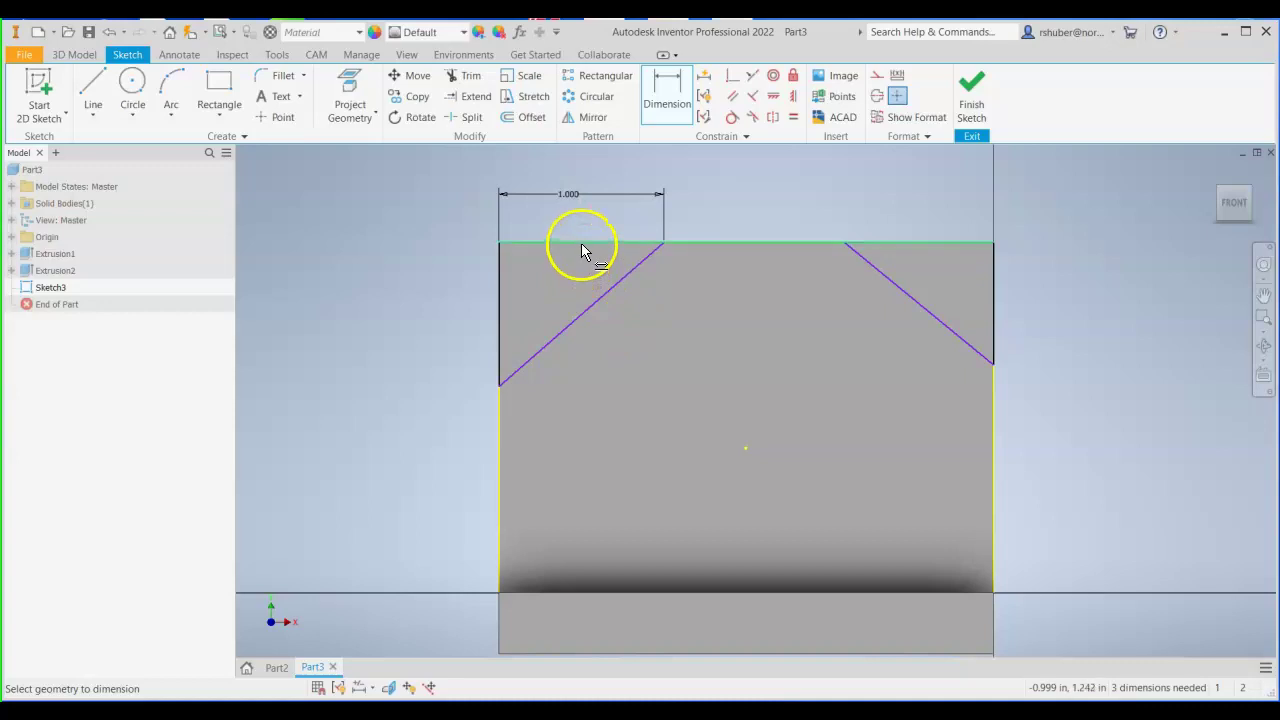
# Add a 45° angle between the top edge and the left bevel line.
pyautogui.click(581, 244)
pyautogui.click(592, 302)
pyautogui.click(552, 285)
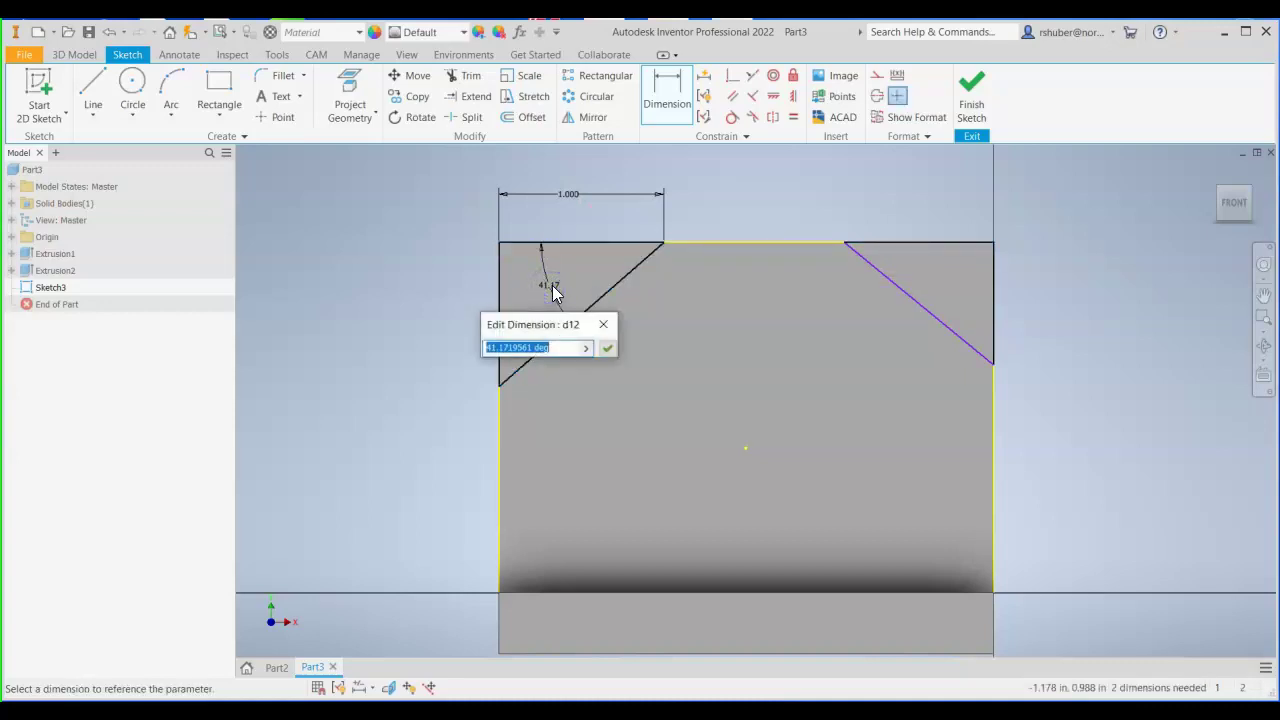
pyautogui.write('45')
pyautogui.press('Return')
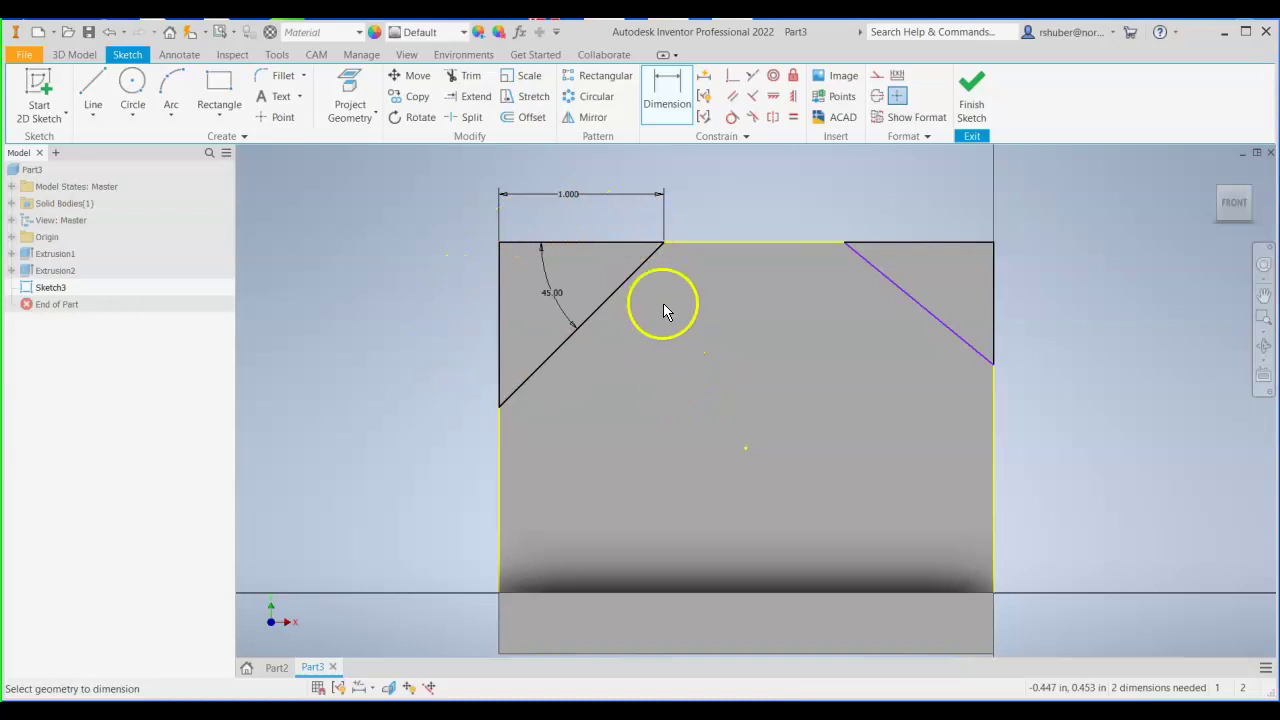
pyautogui.moveTo(637, 391)
pyautogui.mouseDown(button='middle')
pyautogui.moveTo(556, 359)
pyautogui.moveTo(626, 417)
pyautogui.moveTo(600, 397)
pyautogui.mouseUp(button='middle')
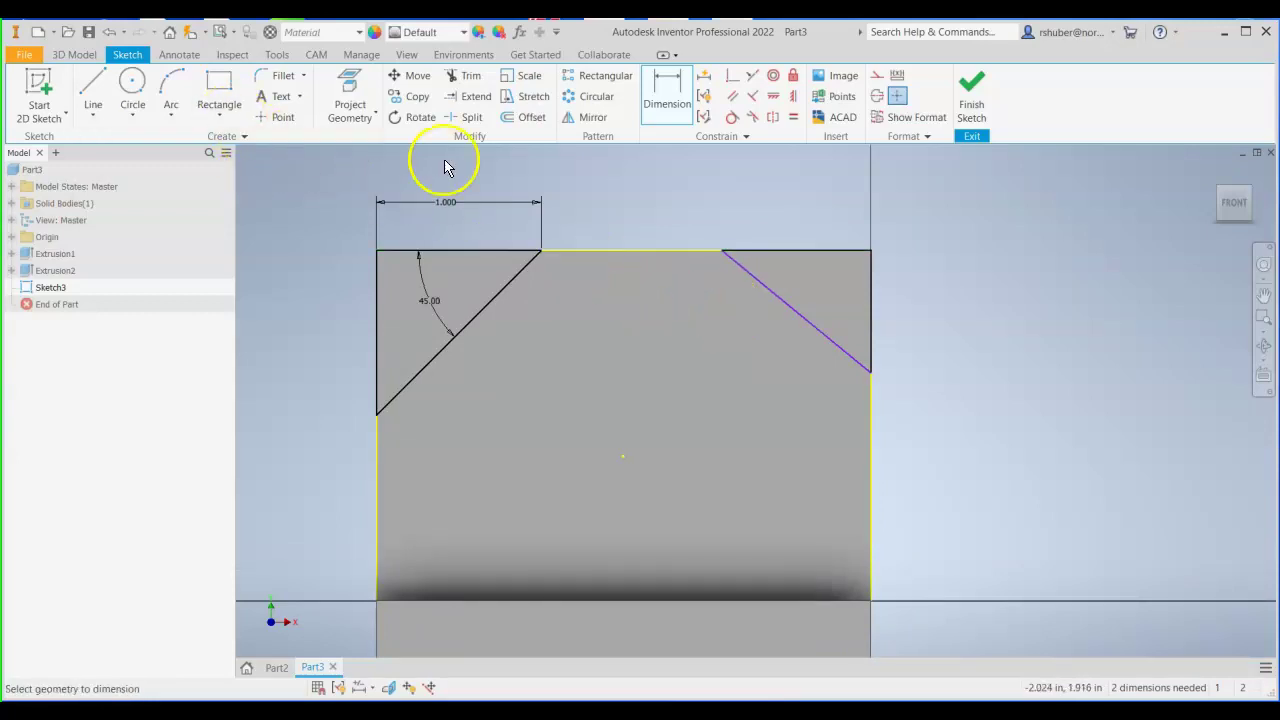
# Place a horizontal dimension at the right corner, then select the unwanted .905 dimension.
pyautogui.click(872, 300)
pyautogui.click(724, 252)
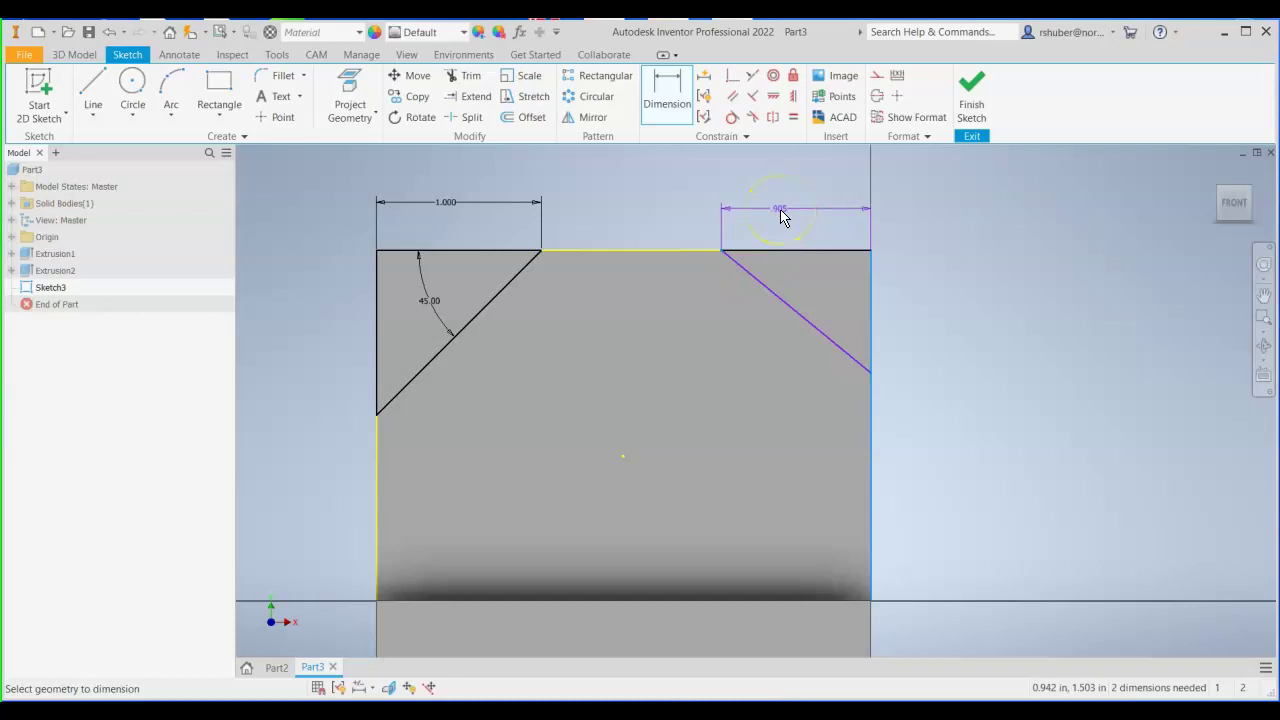
pyautogui.click(779, 213)
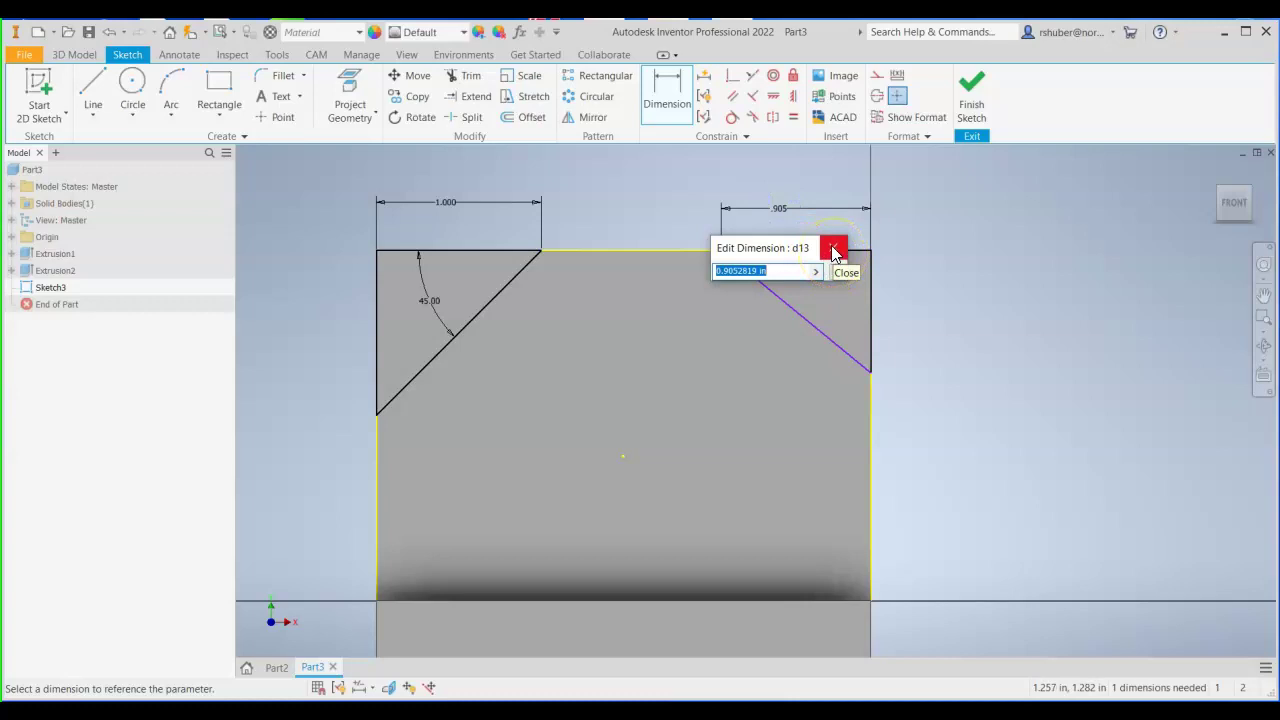
pyautogui.click(832, 248)
pyautogui.click(779, 211)
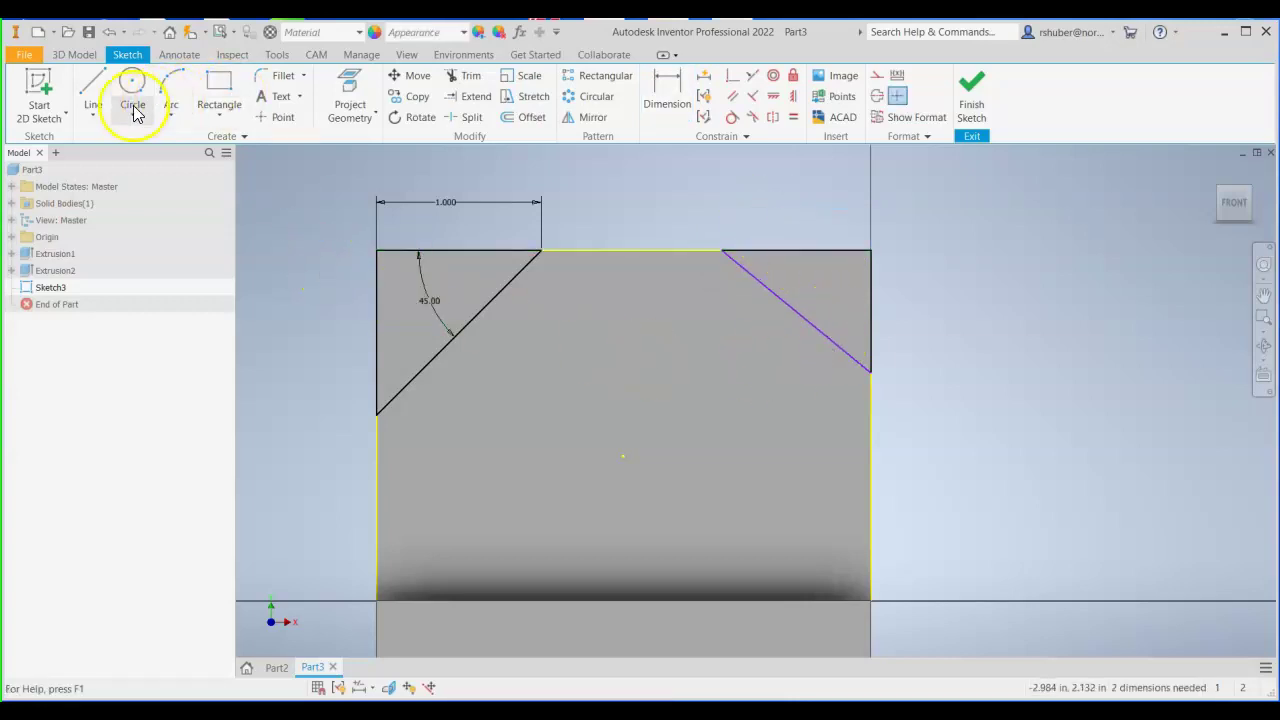
# Dimension the right edge's height above the bottom edge as 1.000 in.
pyautogui.click(680, 92)
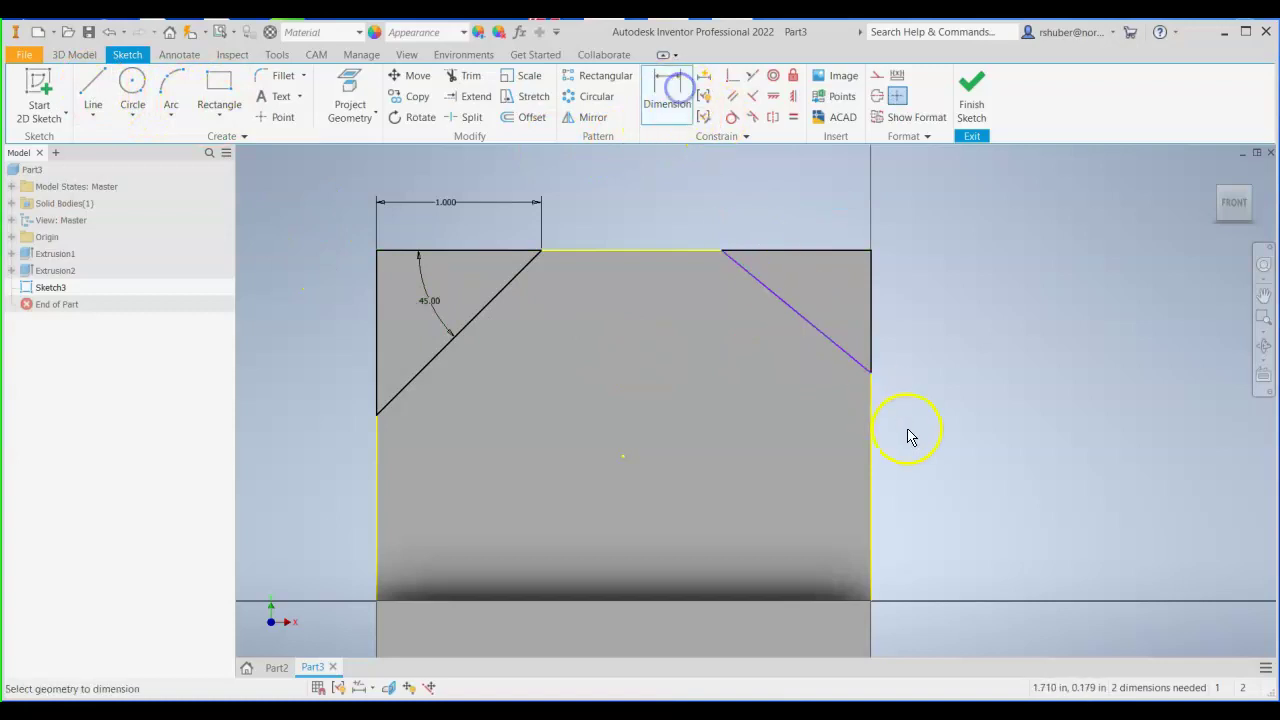
pyautogui.click(871, 362)
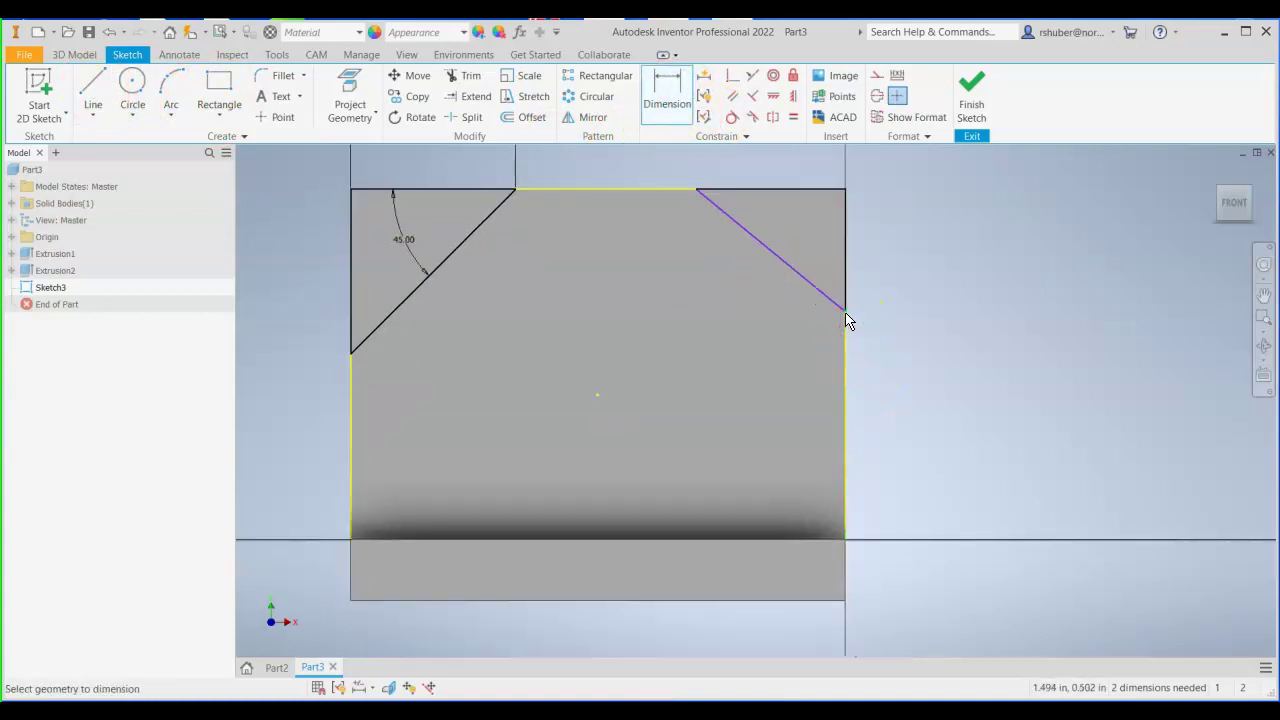
pyautogui.click(763, 604)
pyautogui.click(945, 513)
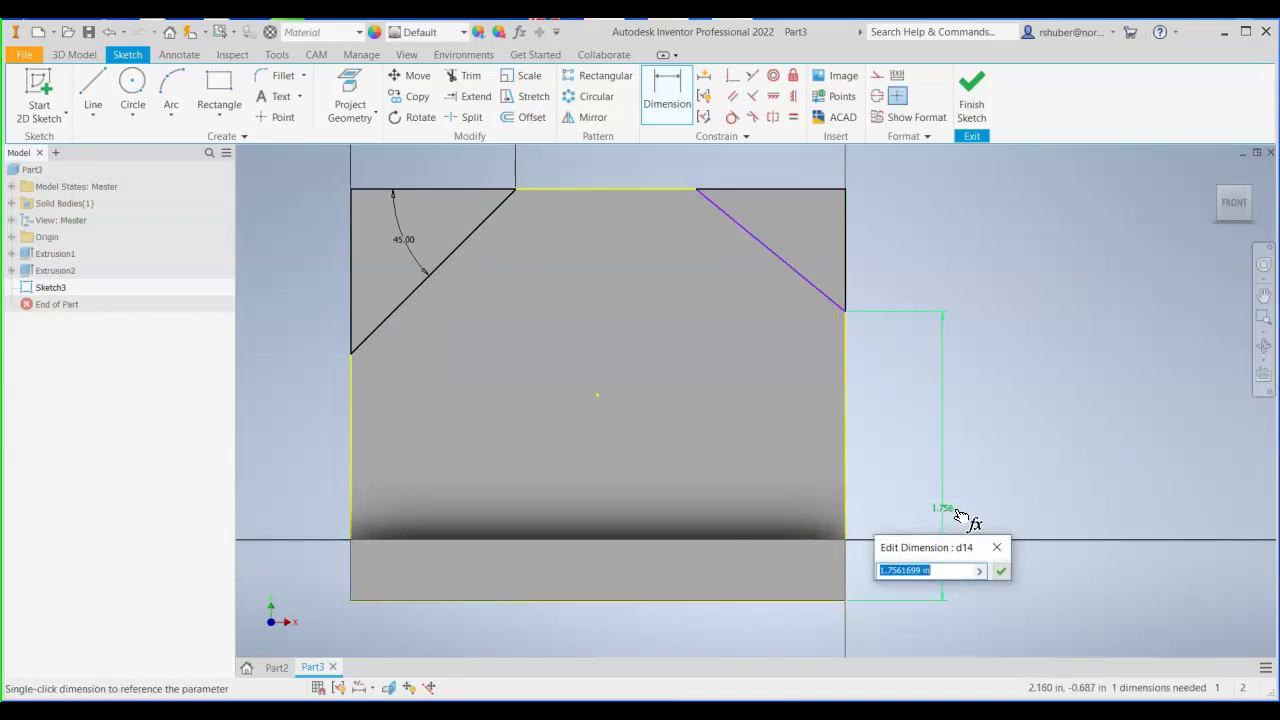
pyautogui.write('1')
pyautogui.press('Return')
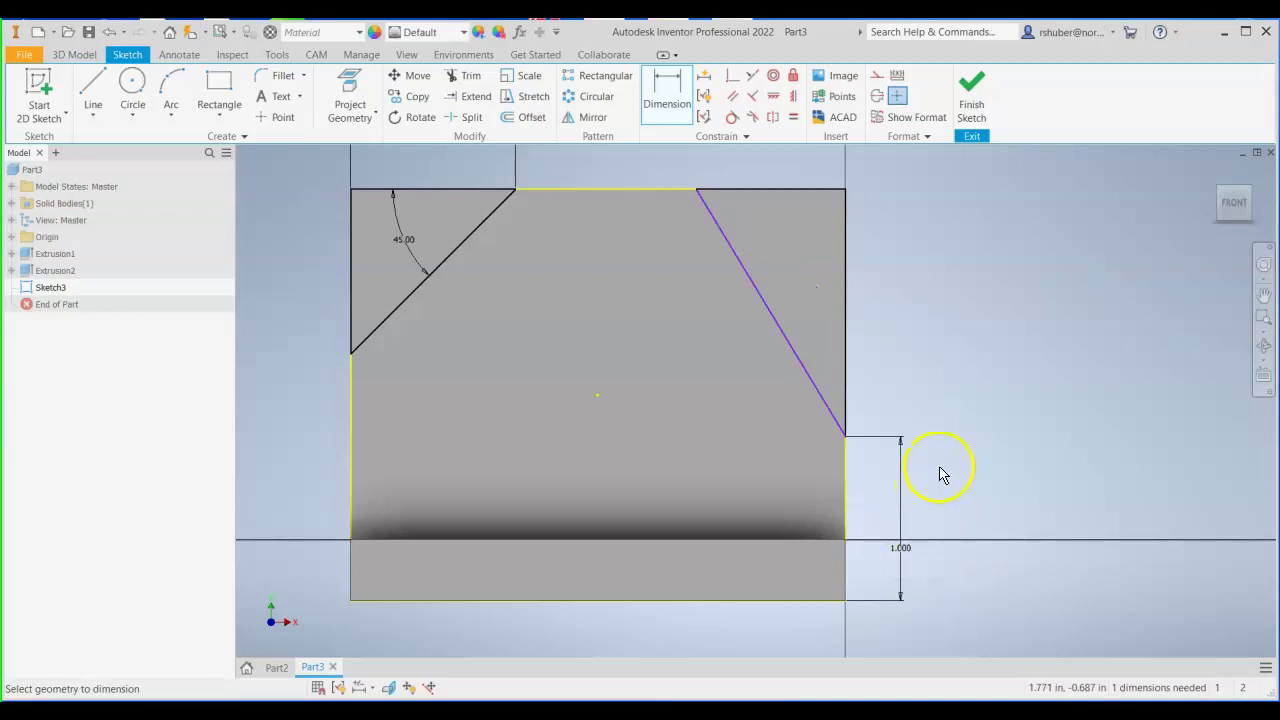
pyautogui.moveTo(857, 415); pyautogui.dragTo(877, 443, button='middle')
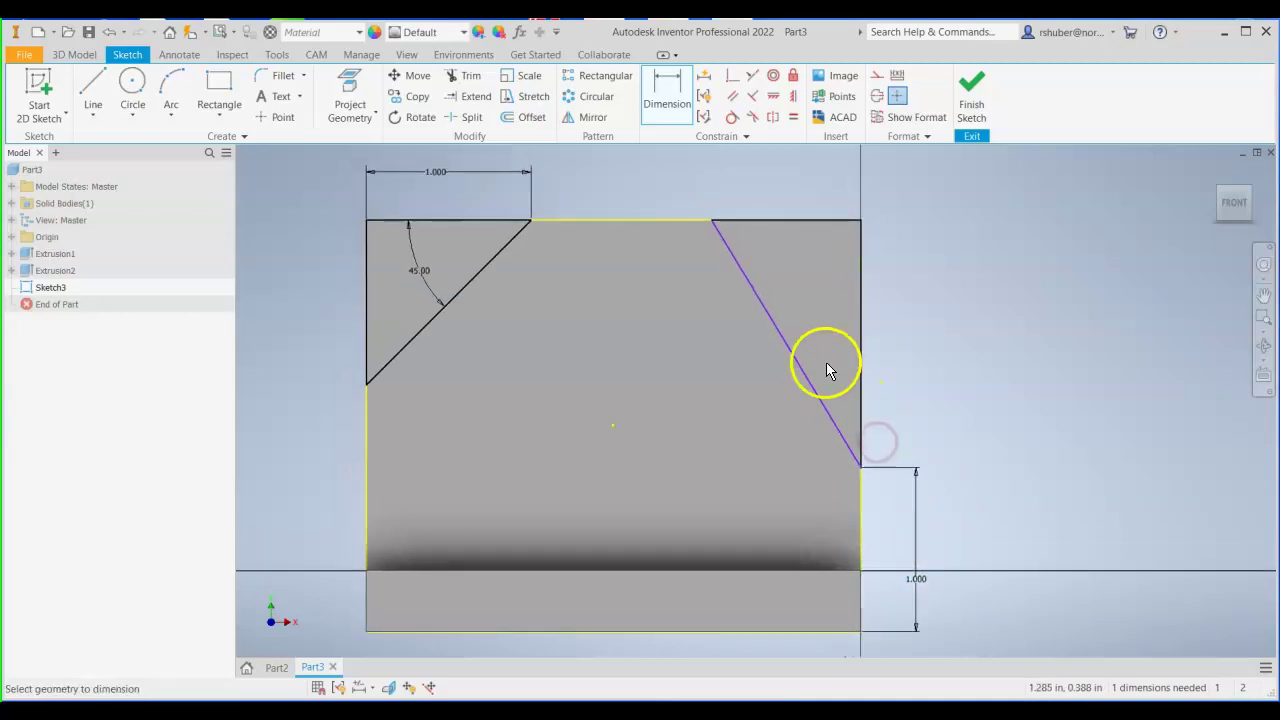
pyautogui.moveTo(826, 337); pyautogui.dragTo(817, 377, button='middle')
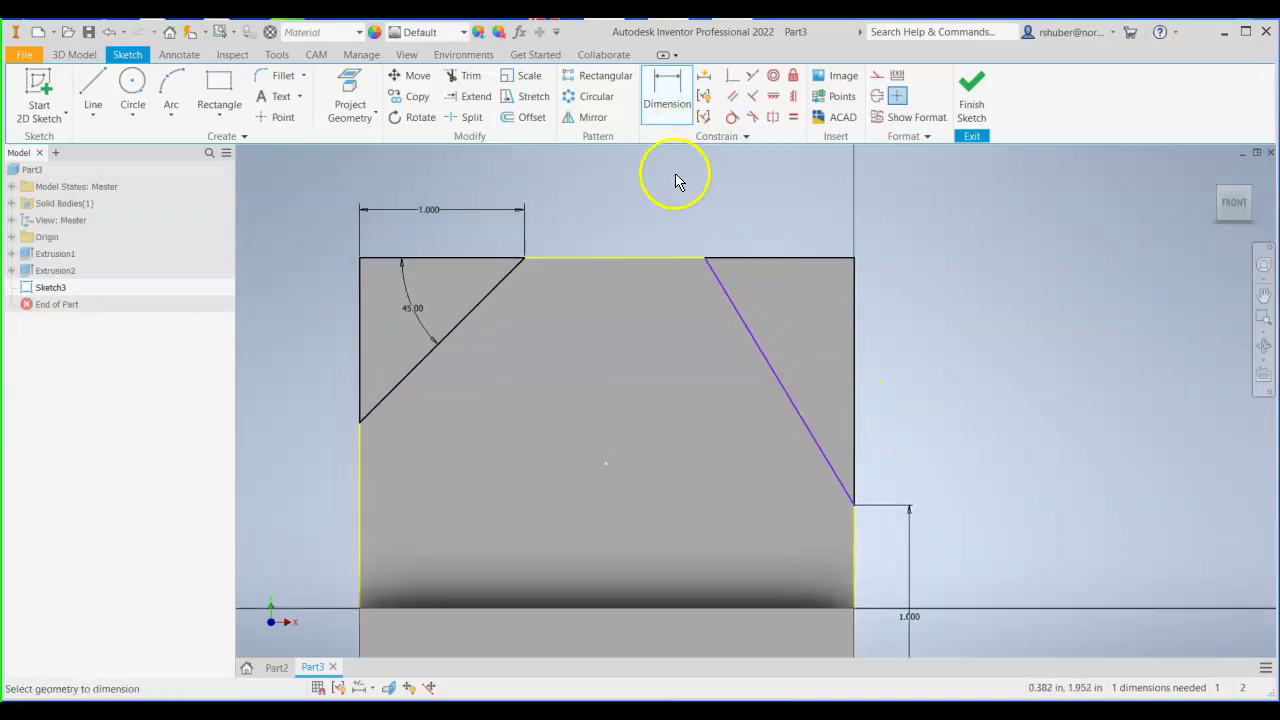
# Set a 45° angle between the top edge and the right bevel line.
pyautogui.click(760, 261)
pyautogui.click(737, 305)
pyautogui.click(770, 296)
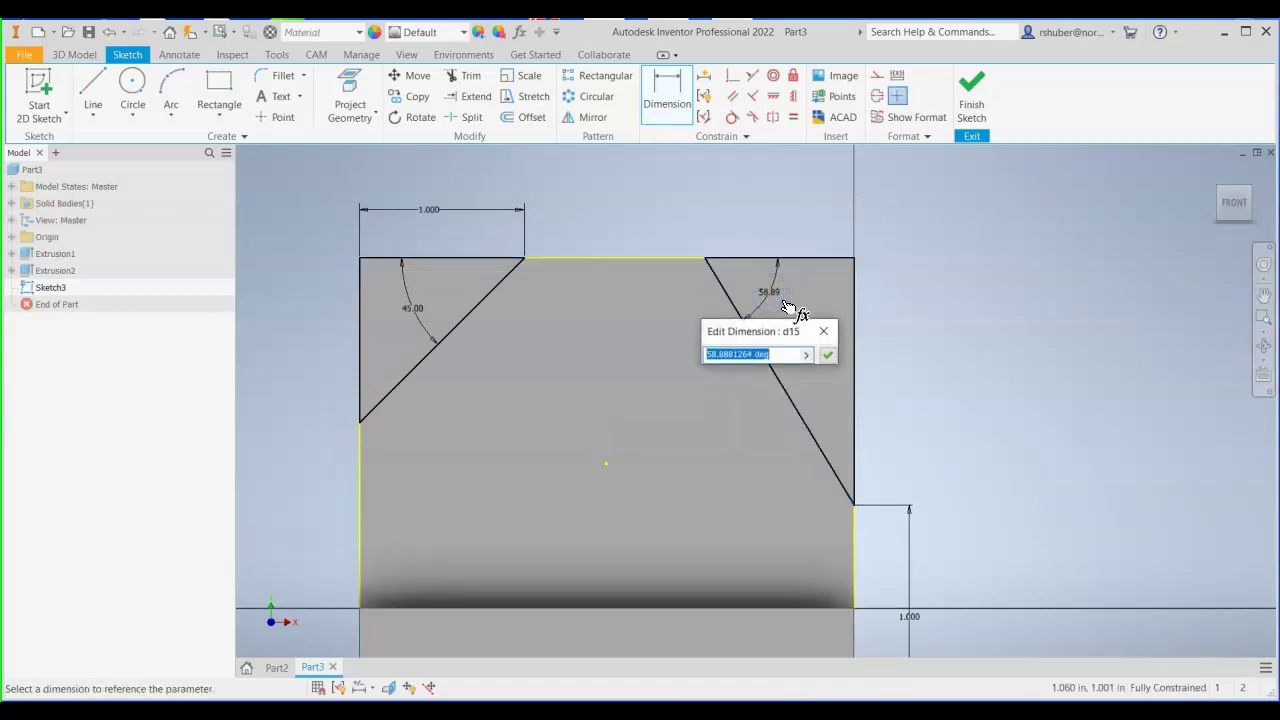
pyautogui.write('45')
pyautogui.press('Return')
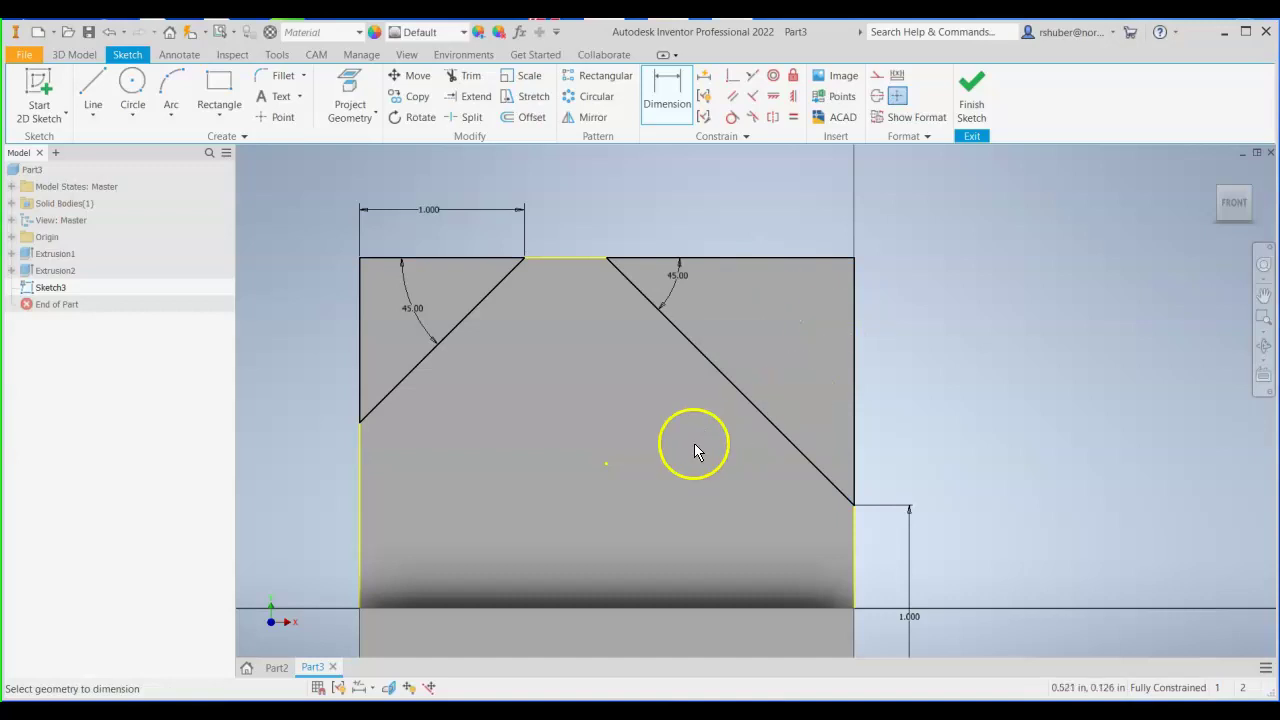
pyautogui.moveTo(691, 443); pyautogui.dragTo(618, 455, button='middle')
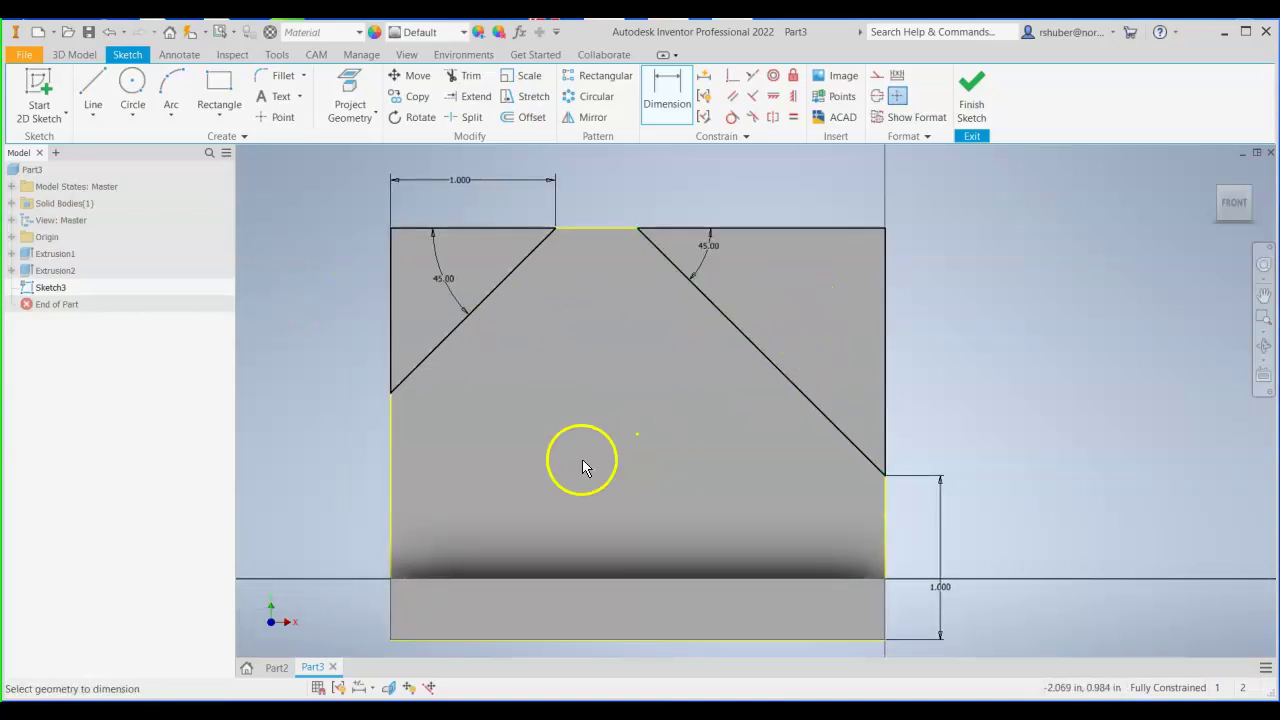
pyautogui.moveTo(556, 458); pyautogui.dragTo(588, 442)
pyautogui.moveTo(588, 442); pyautogui.dragTo(617, 466, button='middle')
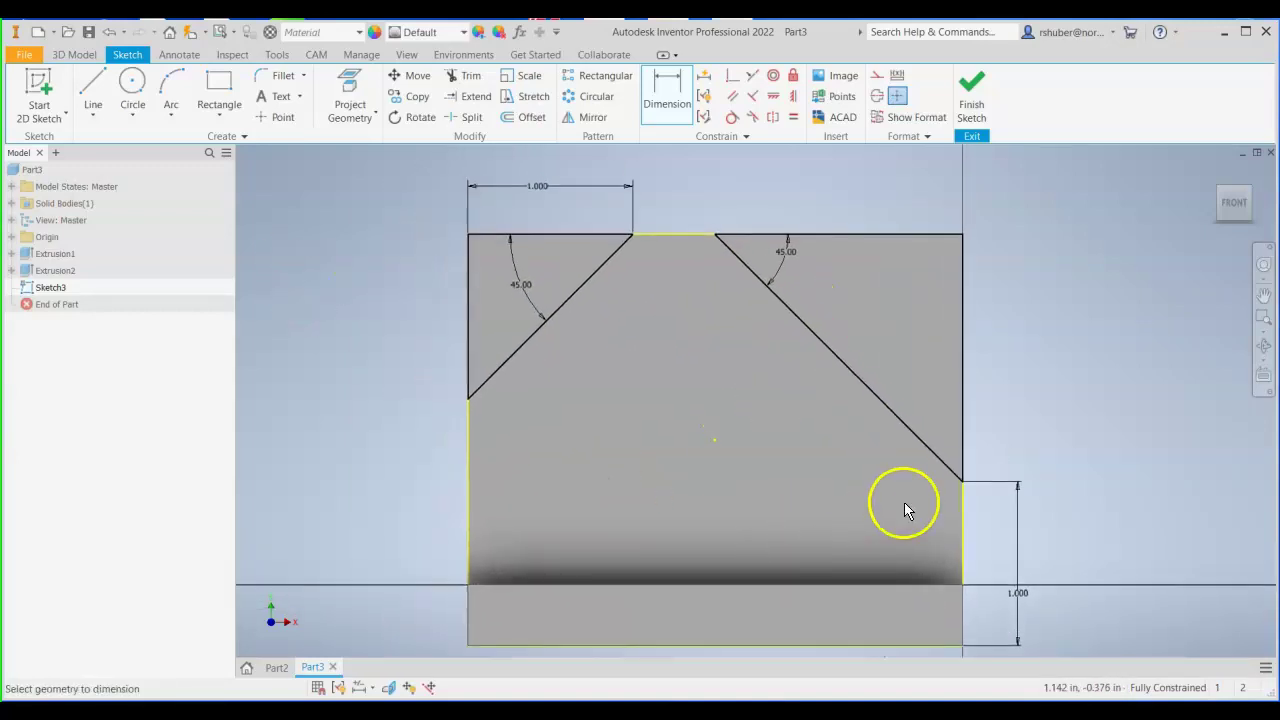
pyautogui.moveTo(644, 528); pyautogui.dragTo(711, 583, button='middle')
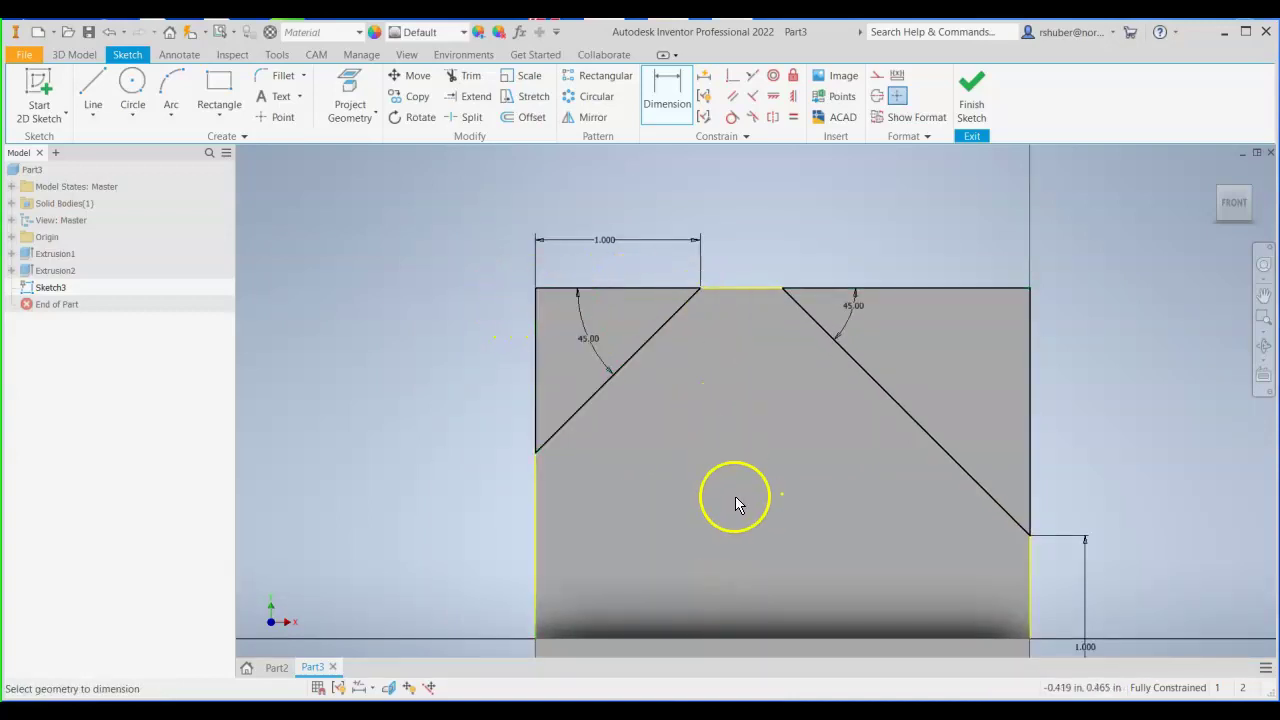
pyautogui.scroll(-3, 672, 390)
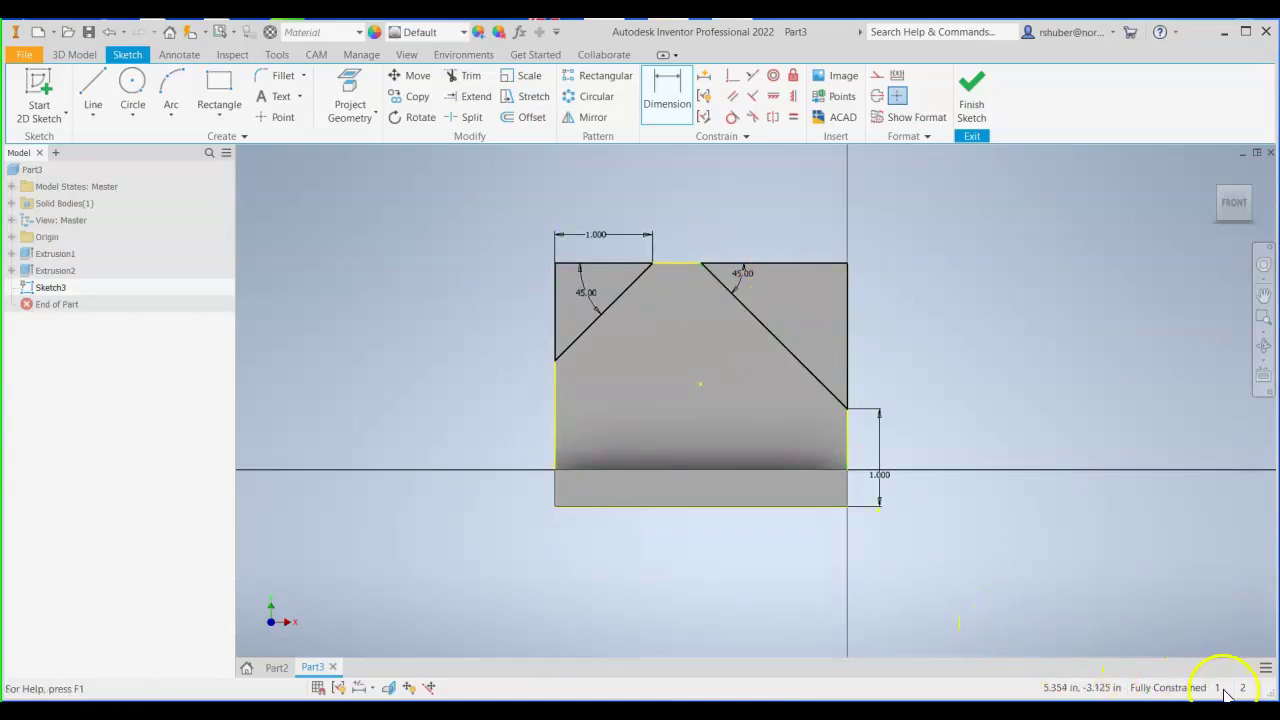
pyautogui.moveTo(605, 402); pyautogui.dragTo(601, 414, button='middle')
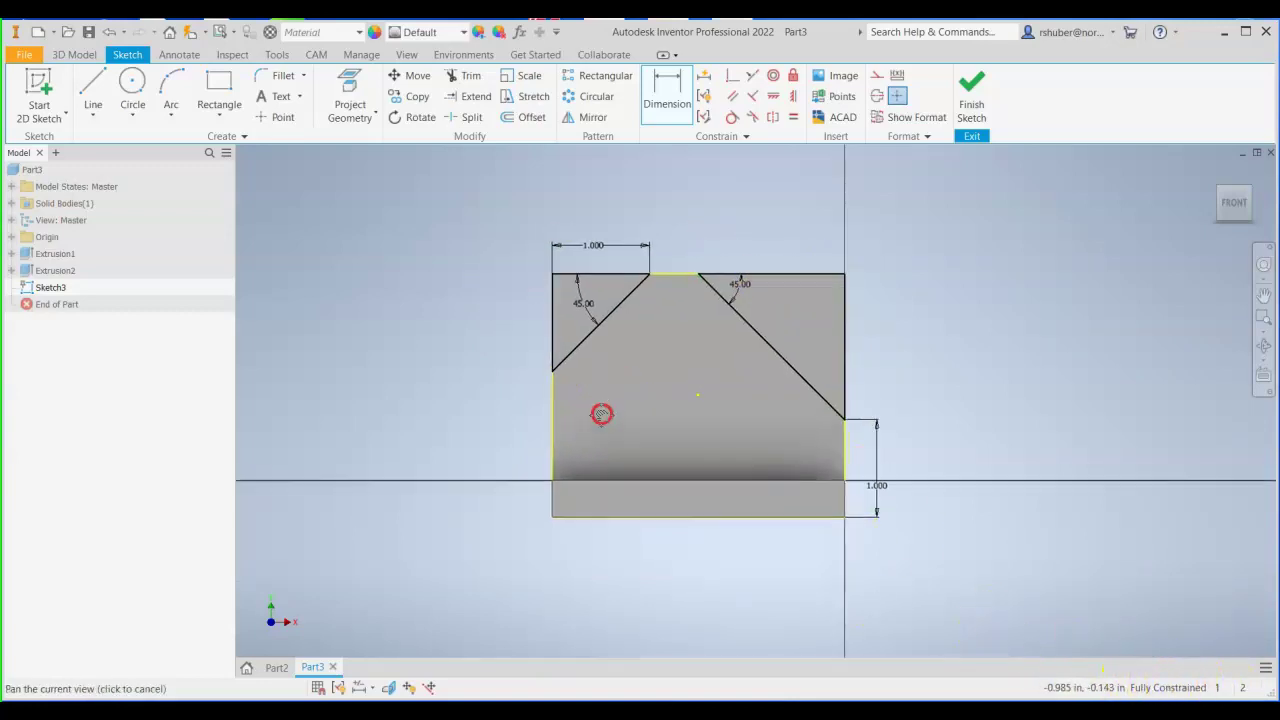
# Extrude both corner triangle profiles as a Through All cut to bevel the top.
pyautogui.click(976, 114)
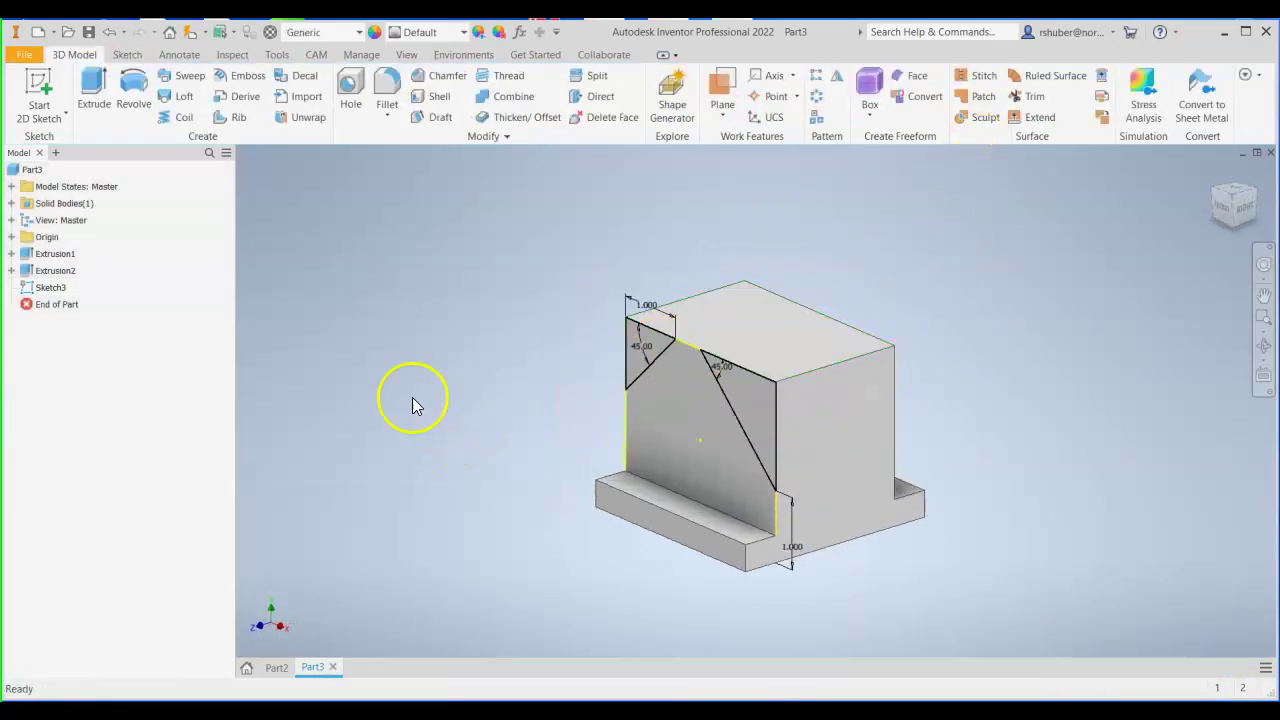
pyautogui.click(93, 88)
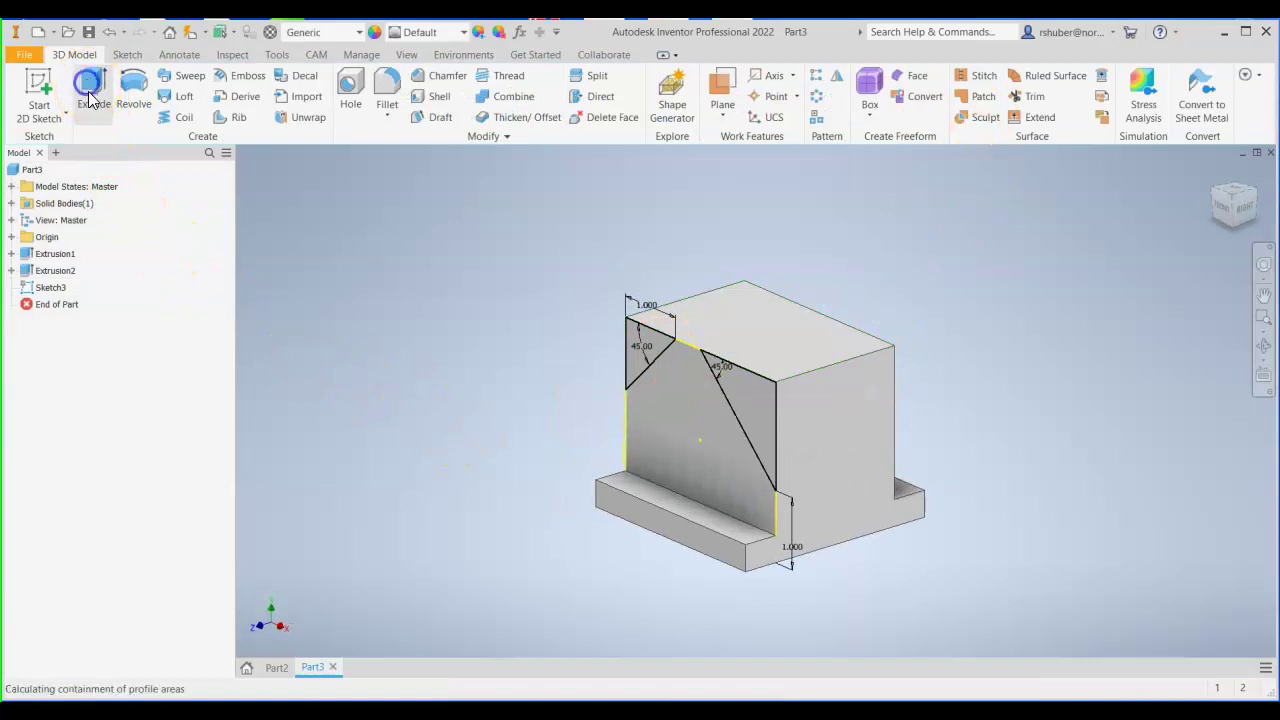
pyautogui.click(750, 412)
pyautogui.click(664, 352)
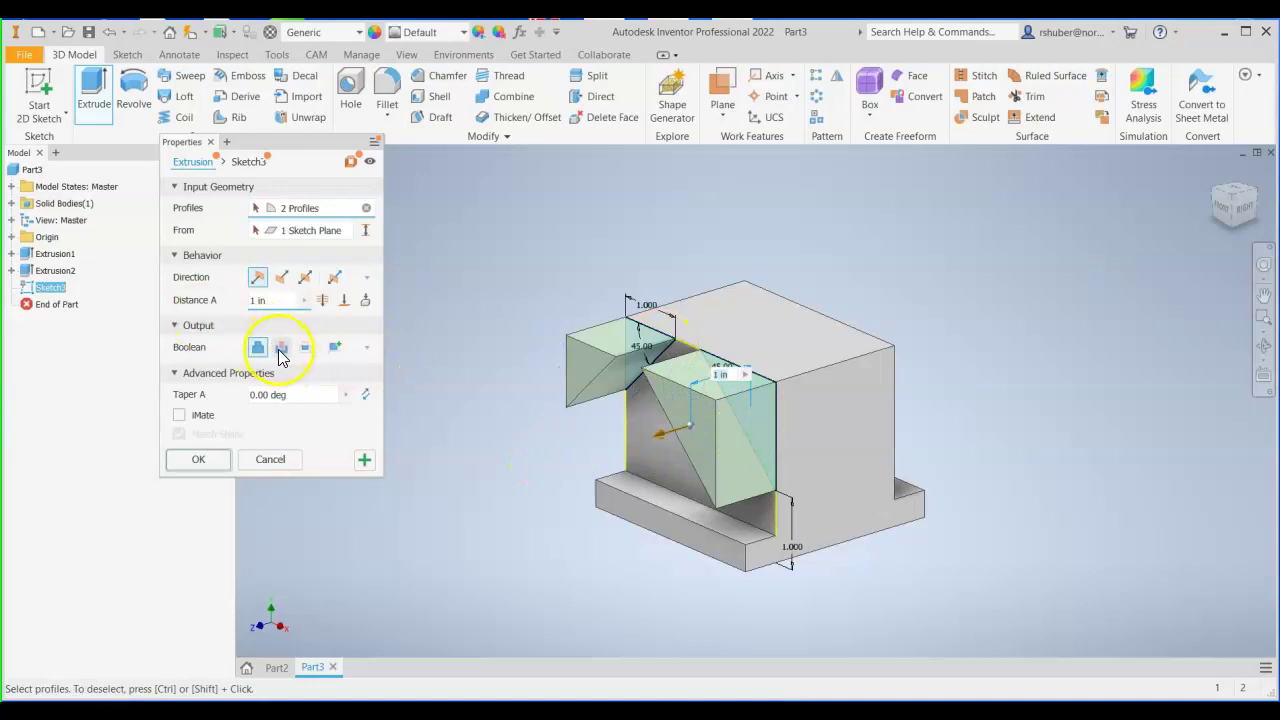
pyautogui.click(282, 349)
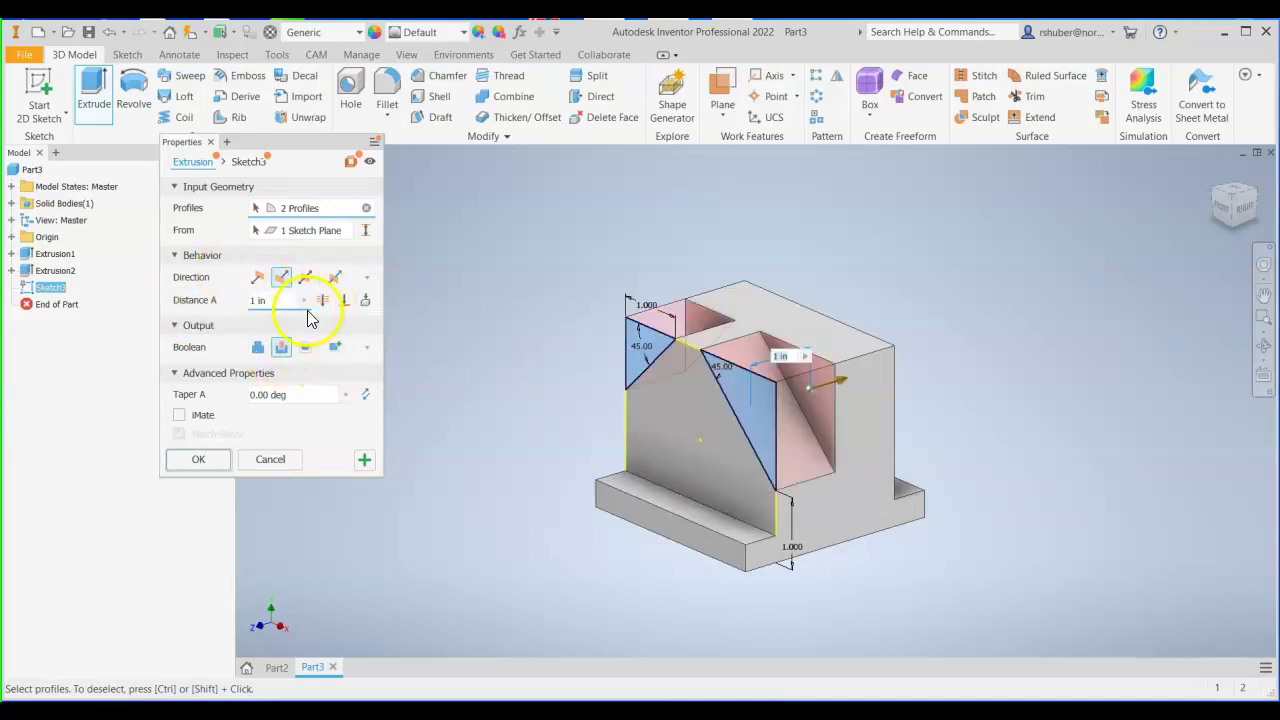
pyautogui.click(322, 300)
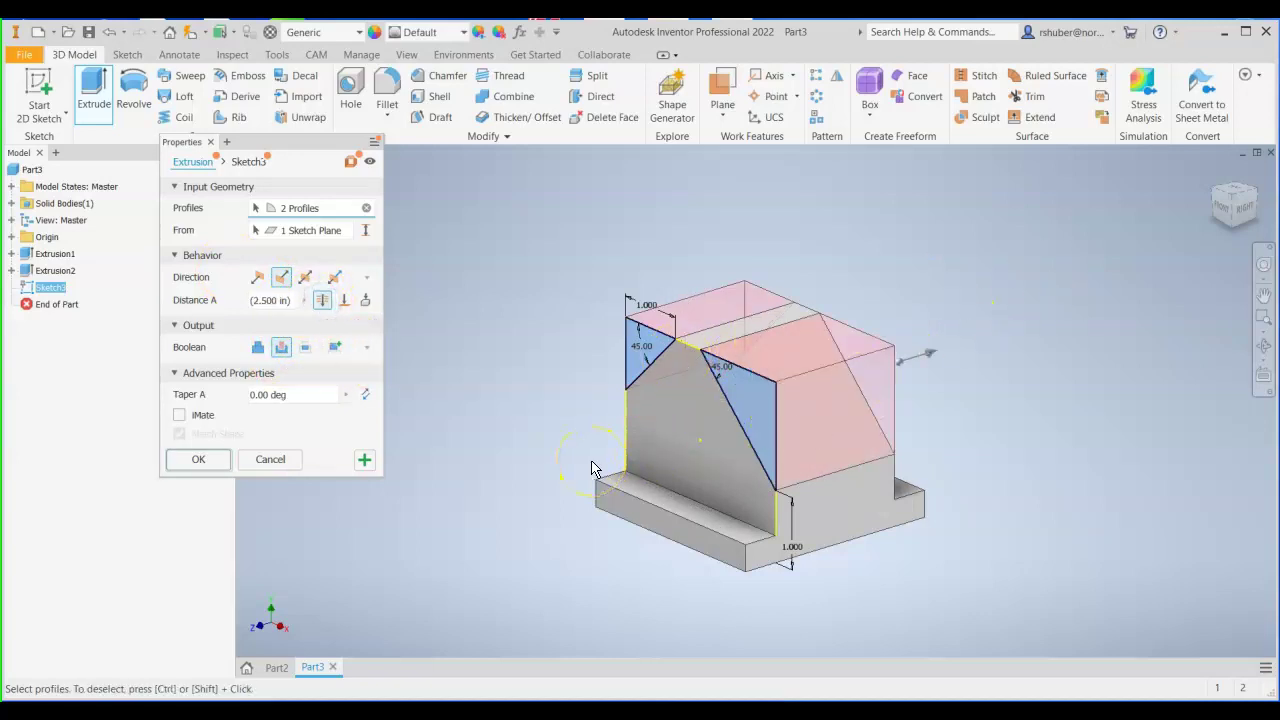
pyautogui.click(605, 401)
pyautogui.click(198, 460)
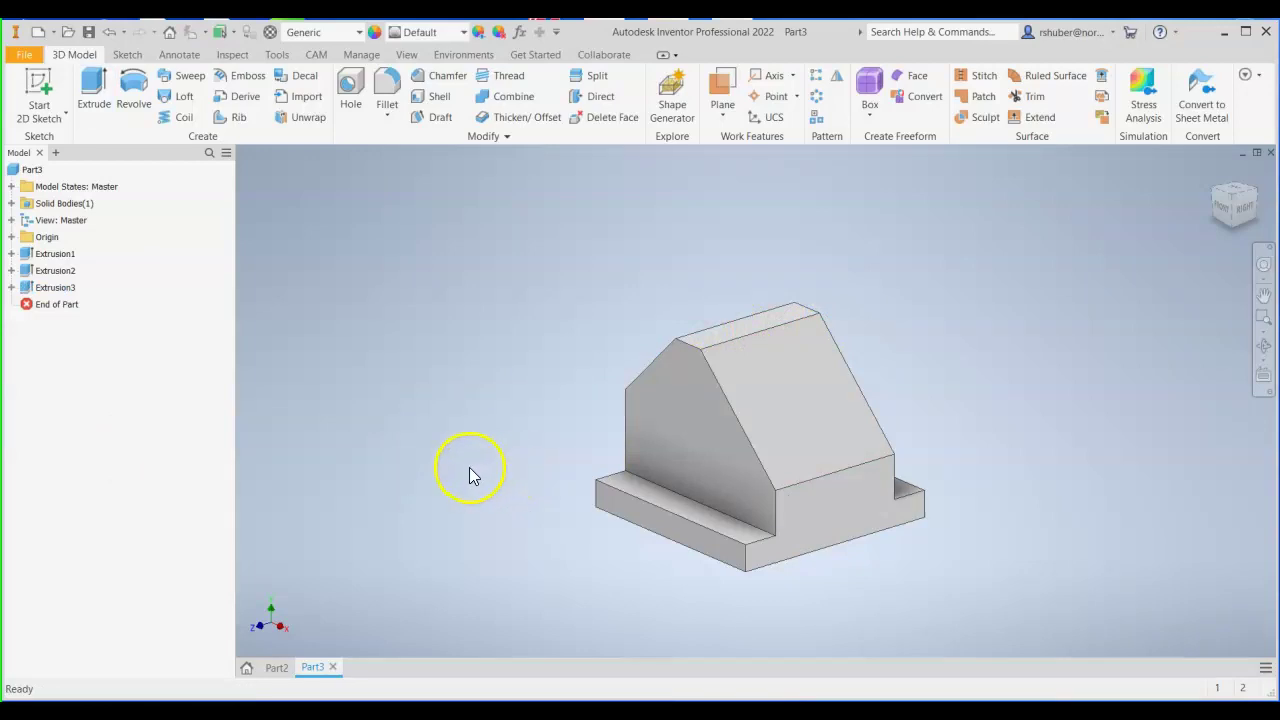
pyautogui.keyDown('shift'); pyautogui.moveTo(686, 449); pyautogui.dragTo(627, 455, button='middle'); pyautogui.keyUp('shift')
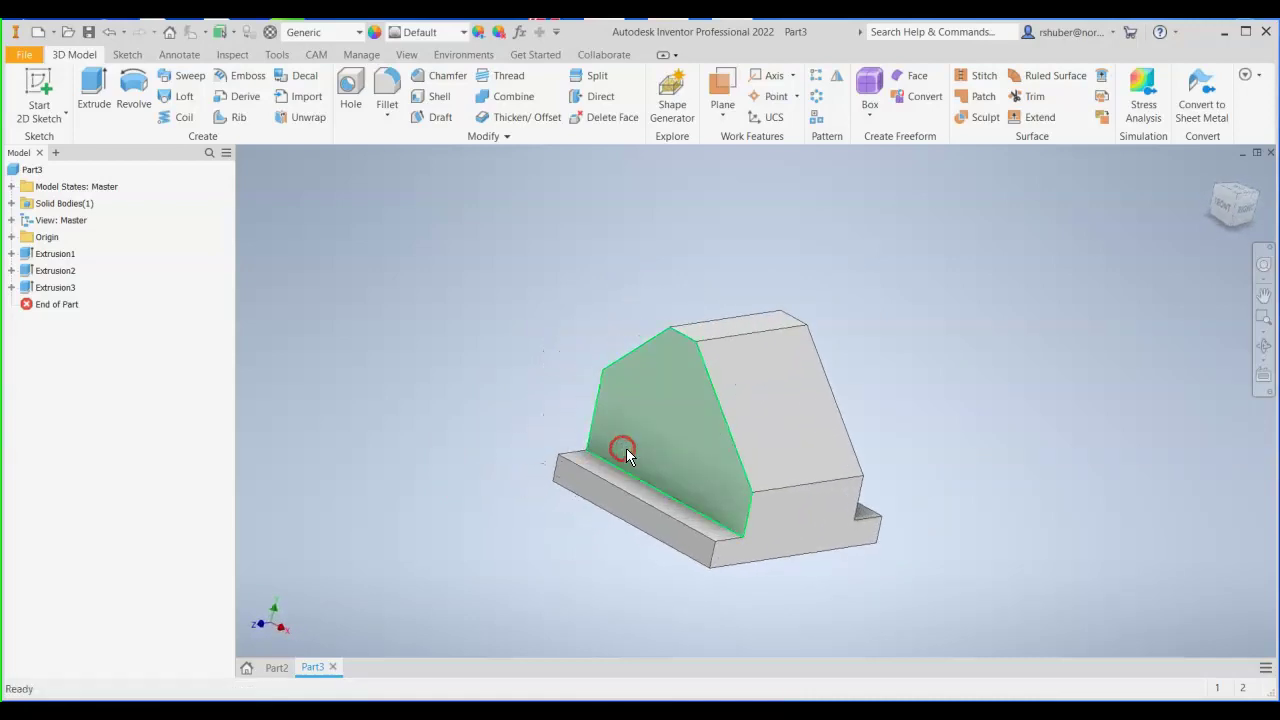
pyautogui.click(1238, 203)
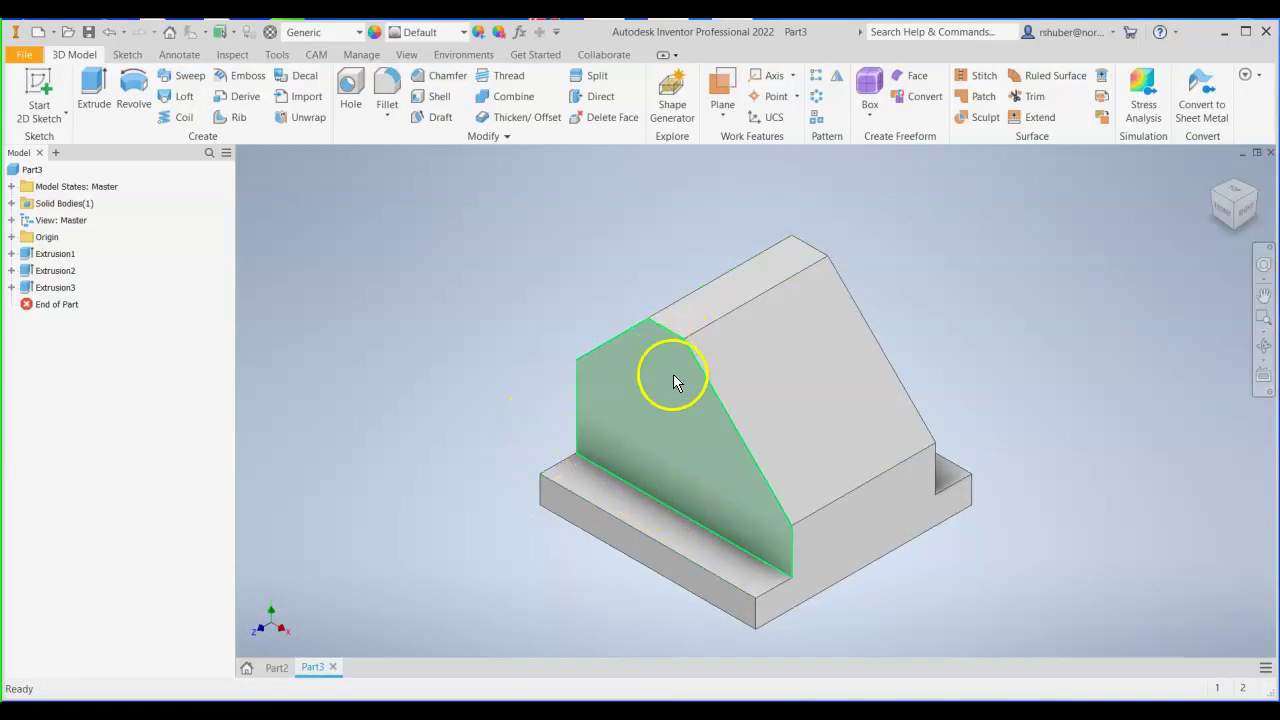
pyautogui.keyDown('shift'); pyautogui.moveTo(677, 400); pyautogui.dragTo(706, 312, button='middle'); pyautogui.keyUp('shift')
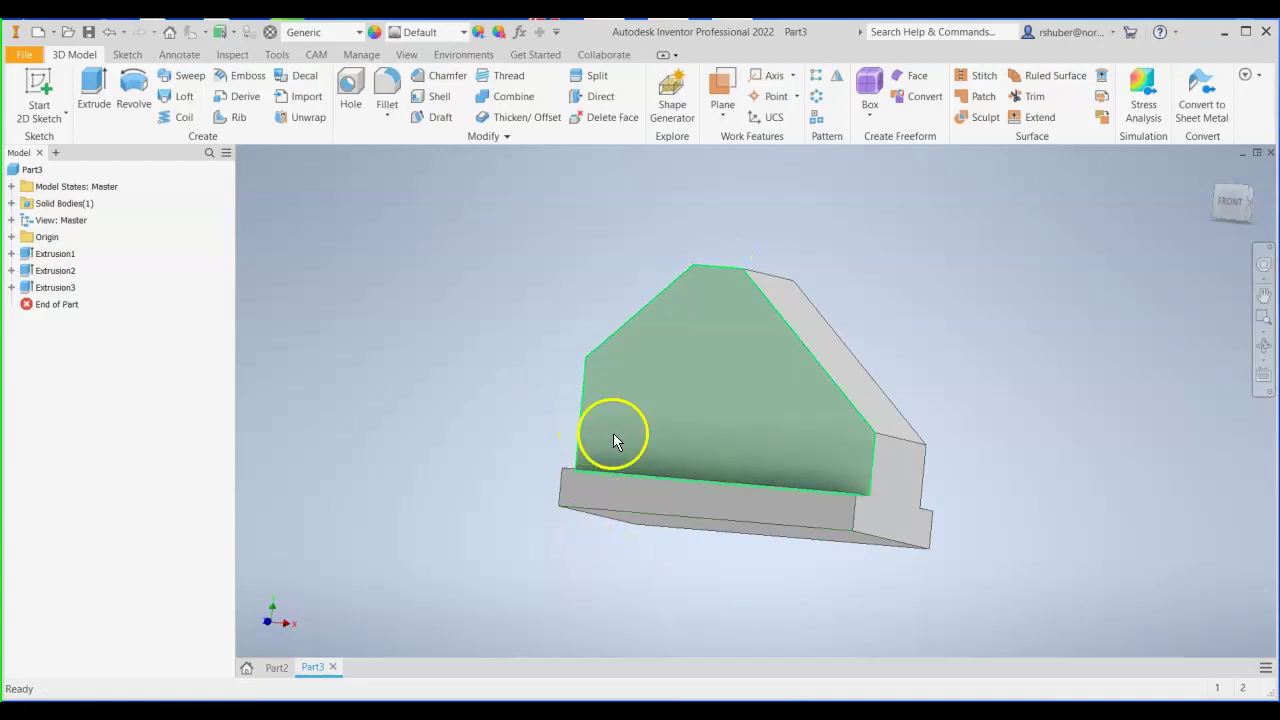
pyautogui.click(1248, 193)
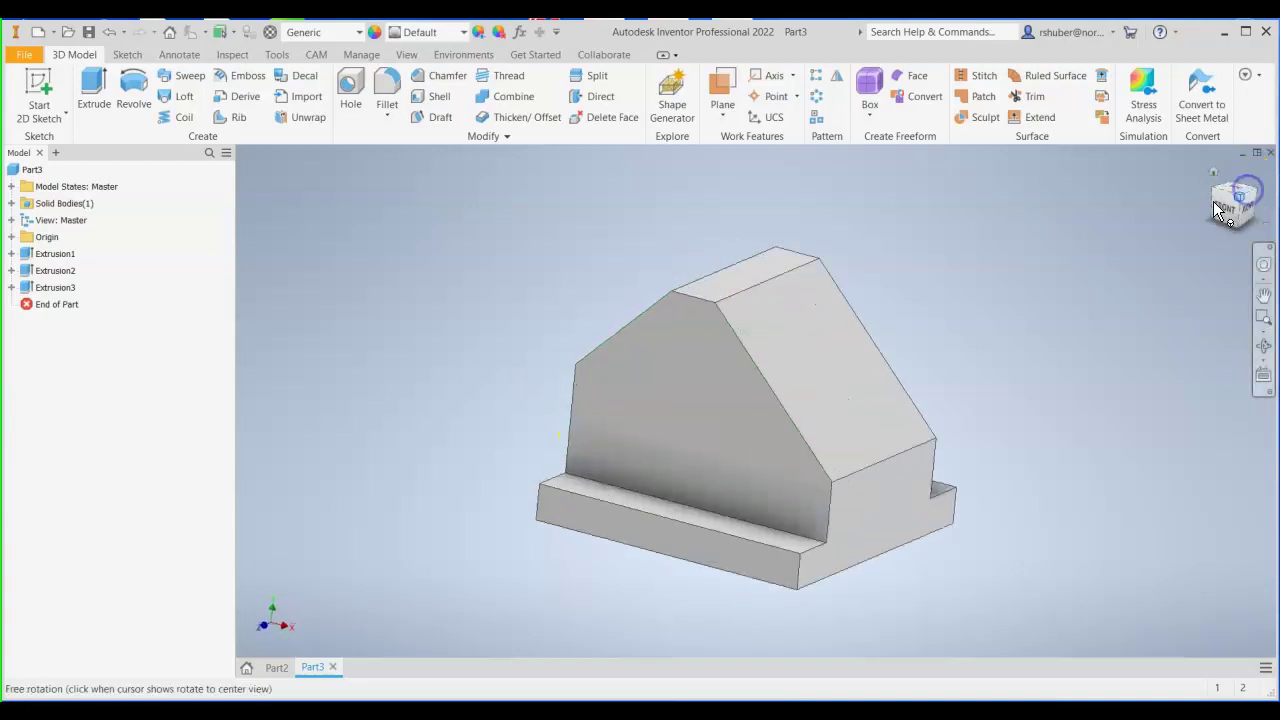
pyautogui.moveTo(748, 471); pyautogui.dragTo(628, 478)
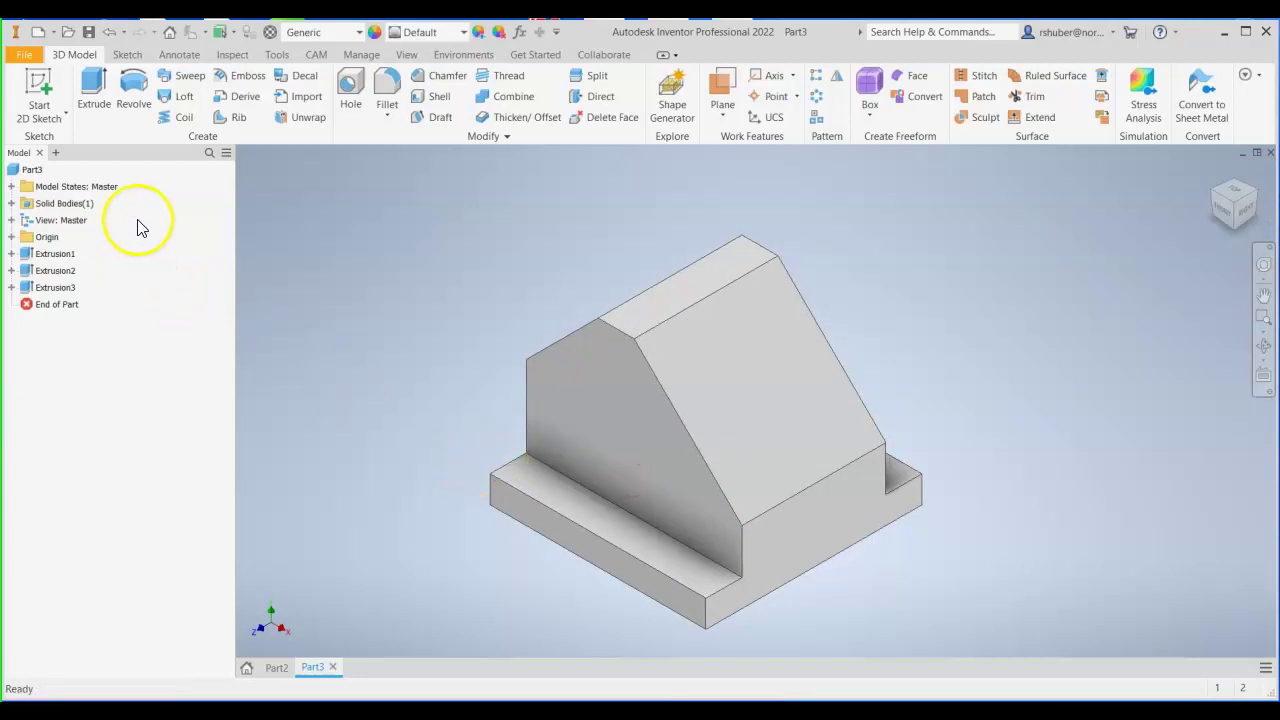
# Start a 2D sketch on the slanted face and draw a circle on it.
pyautogui.click(42, 112)
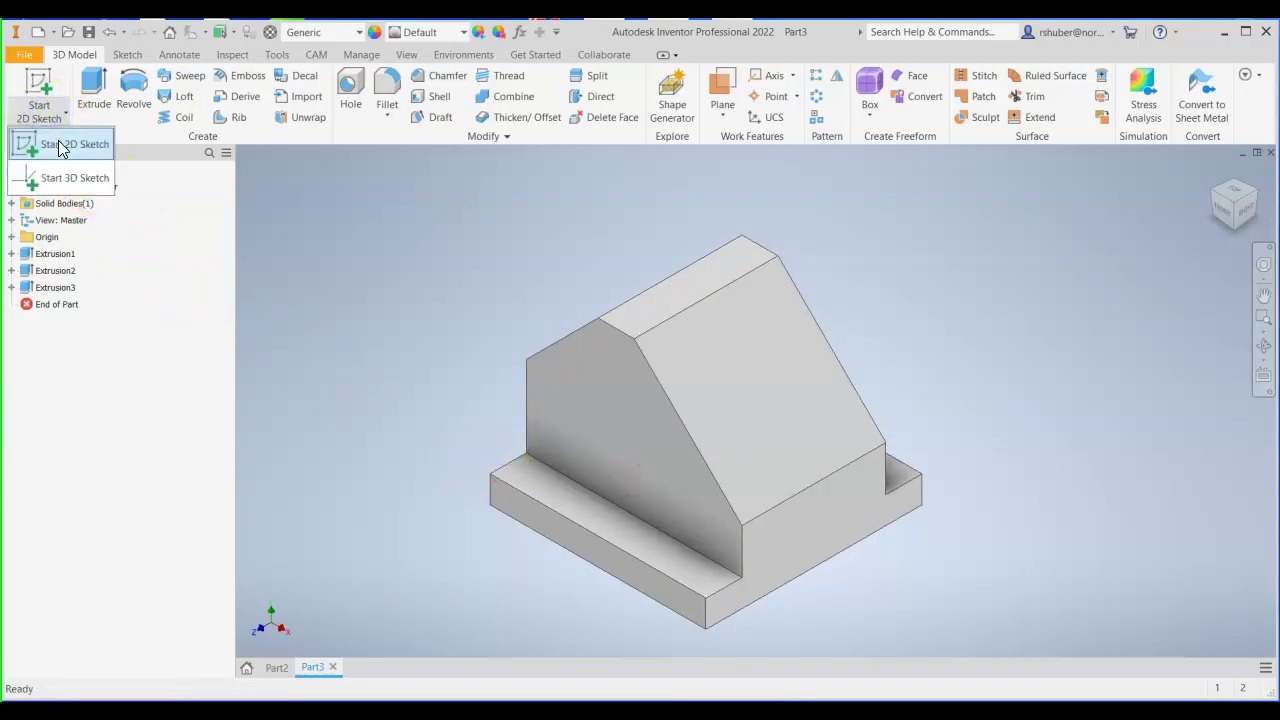
pyautogui.click(62, 147)
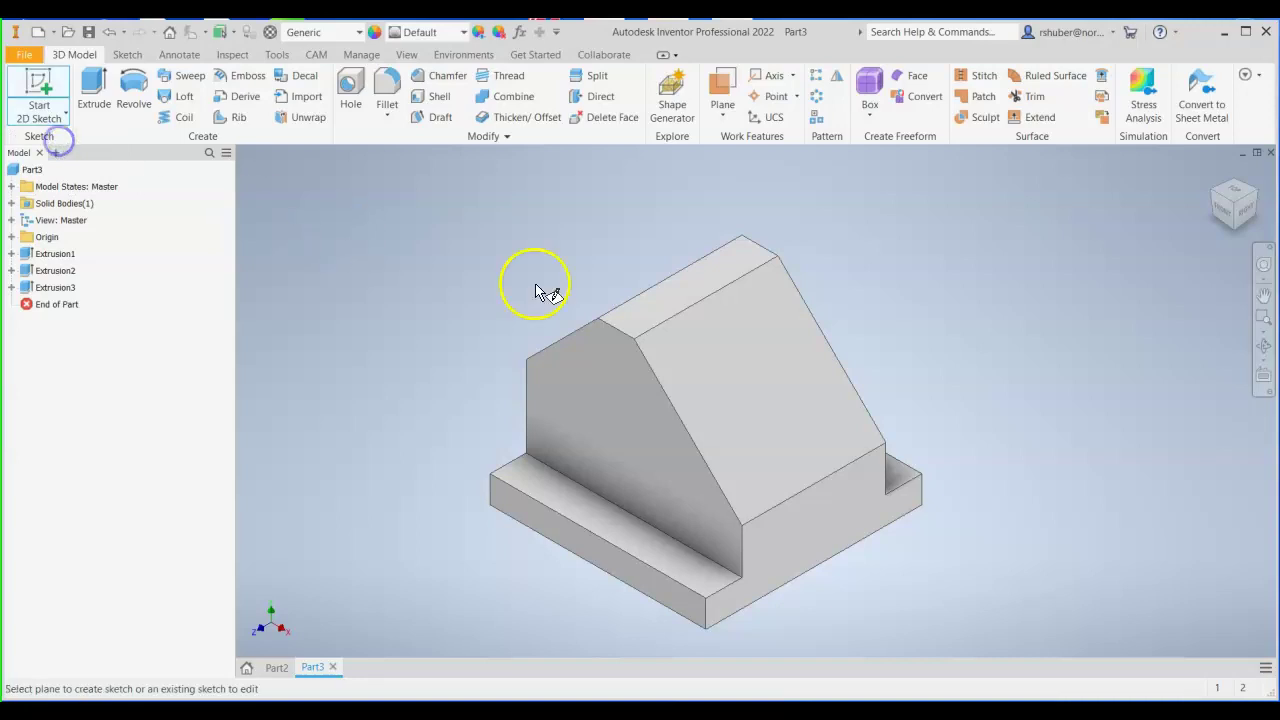
pyautogui.click(746, 378)
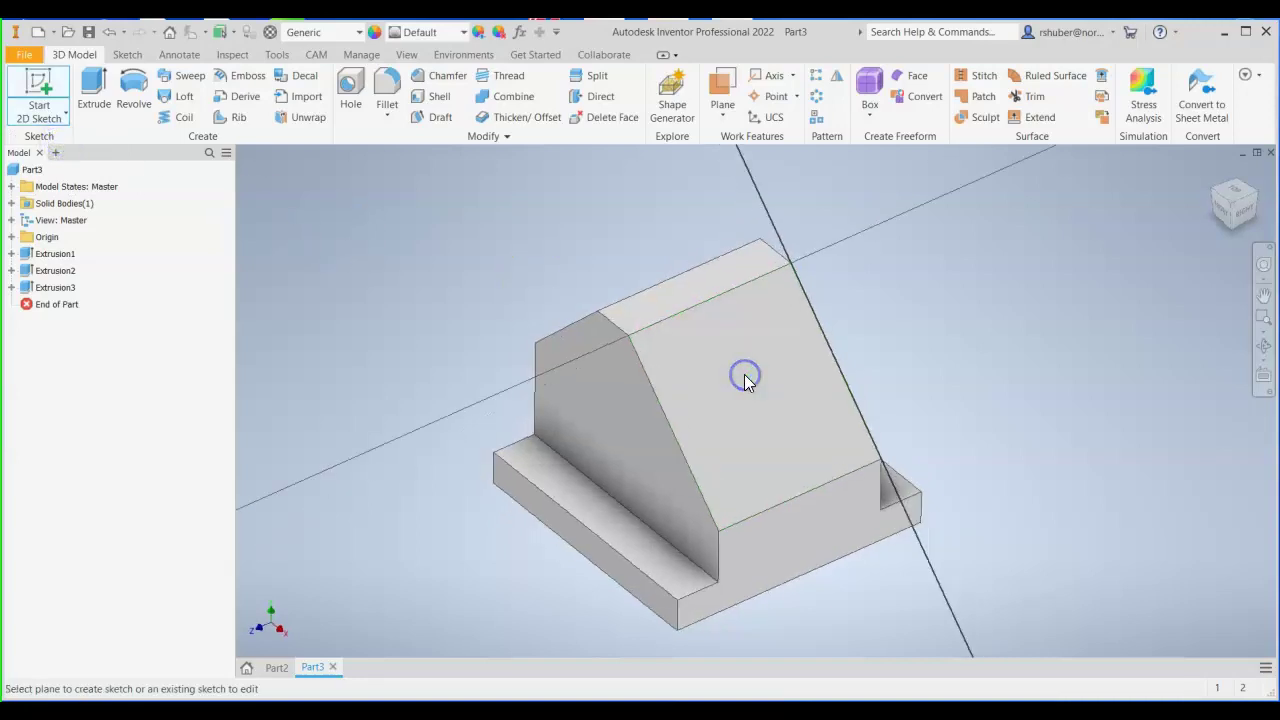
pyautogui.click(128, 106)
pyautogui.click(743, 366)
pyautogui.click(766, 349)
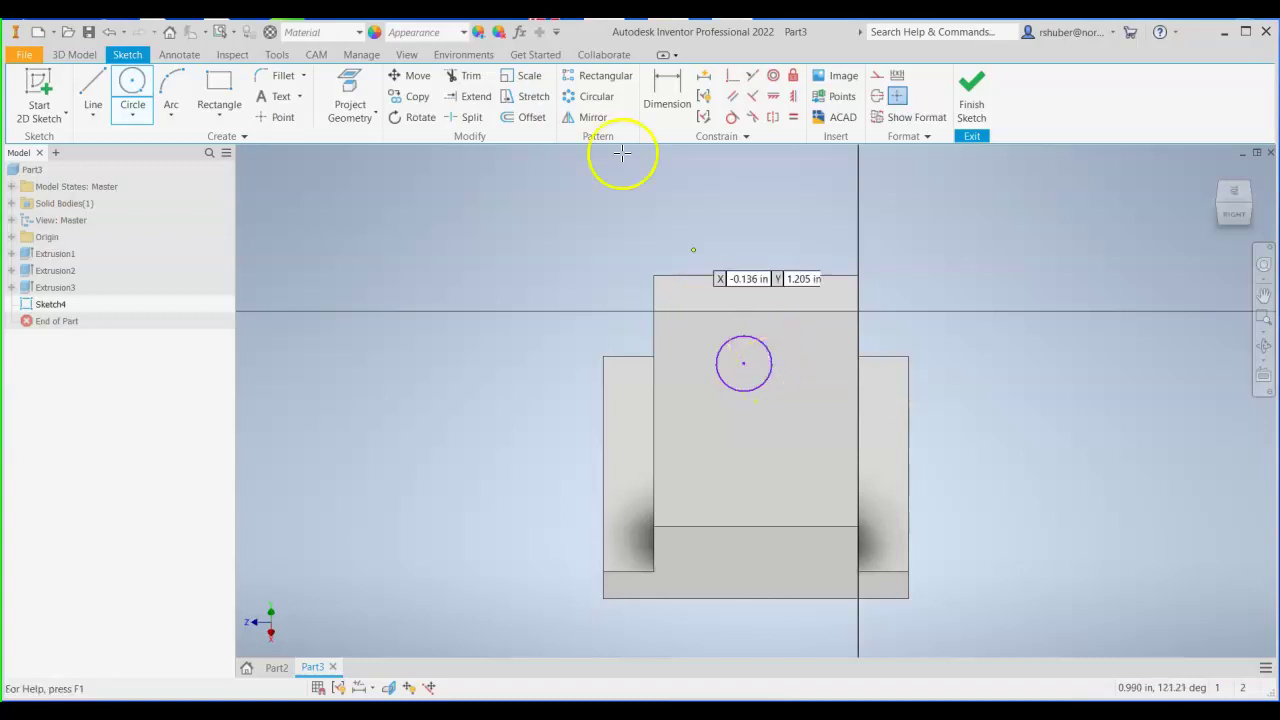
# Dimension the circle's centre 1.000 in from the face's right and bottom edges.
pyautogui.click(666, 92)
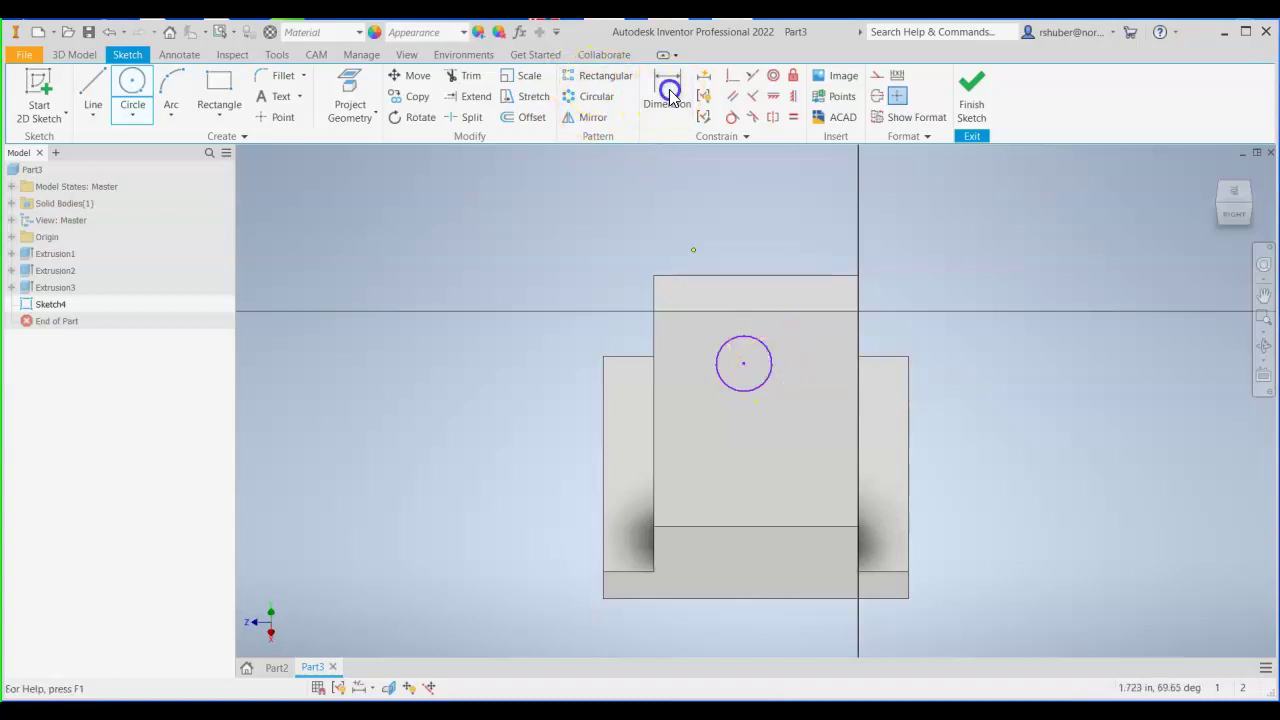
pyautogui.click(742, 372)
pyautogui.click(857, 391)
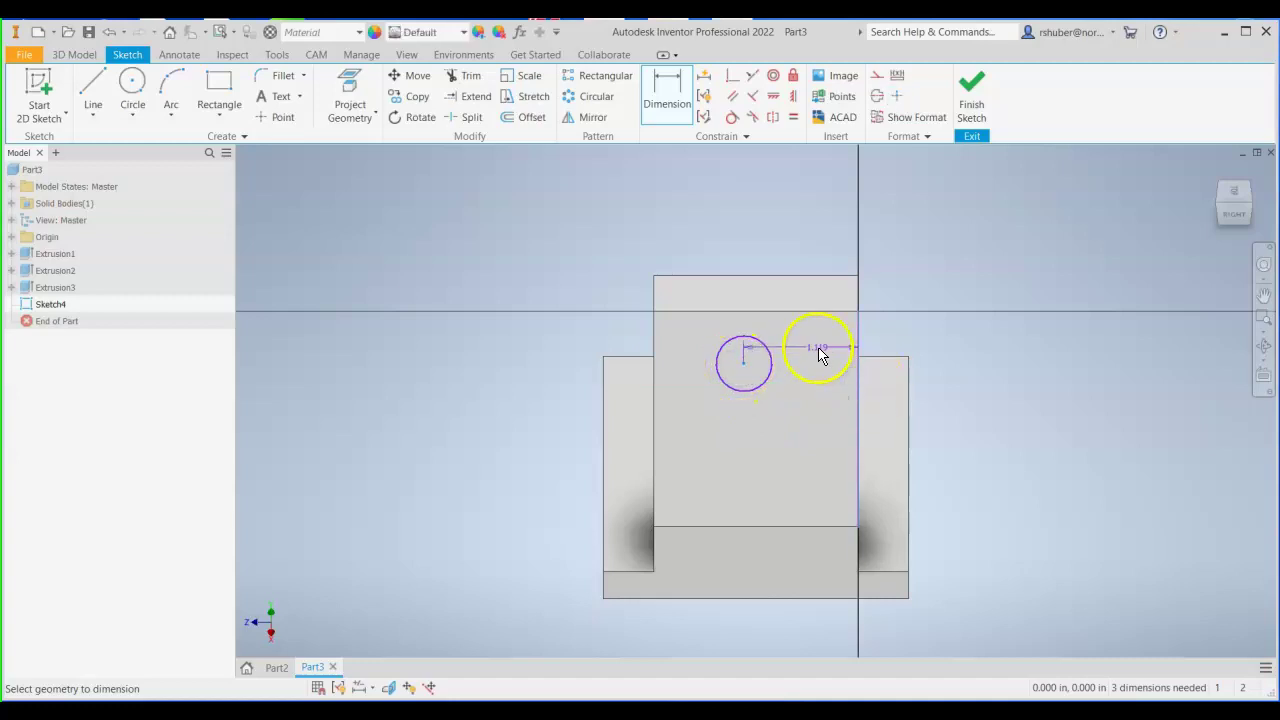
pyautogui.click(818, 352)
pyautogui.write('1')
pyautogui.press('Return')
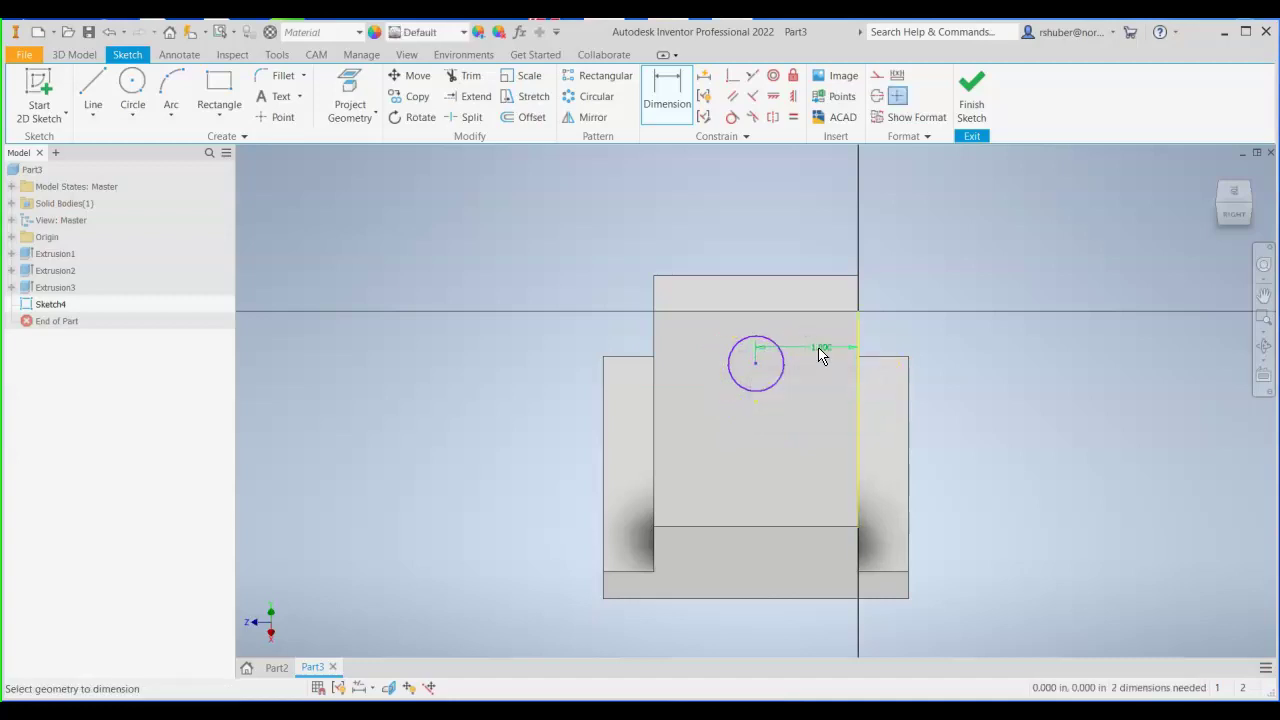
pyautogui.moveTo(778, 388)
pyautogui.mouseDown()
pyautogui.moveTo(723, 397)
pyautogui.moveTo(757, 375)
pyautogui.mouseUp()
pyautogui.click(777, 527)
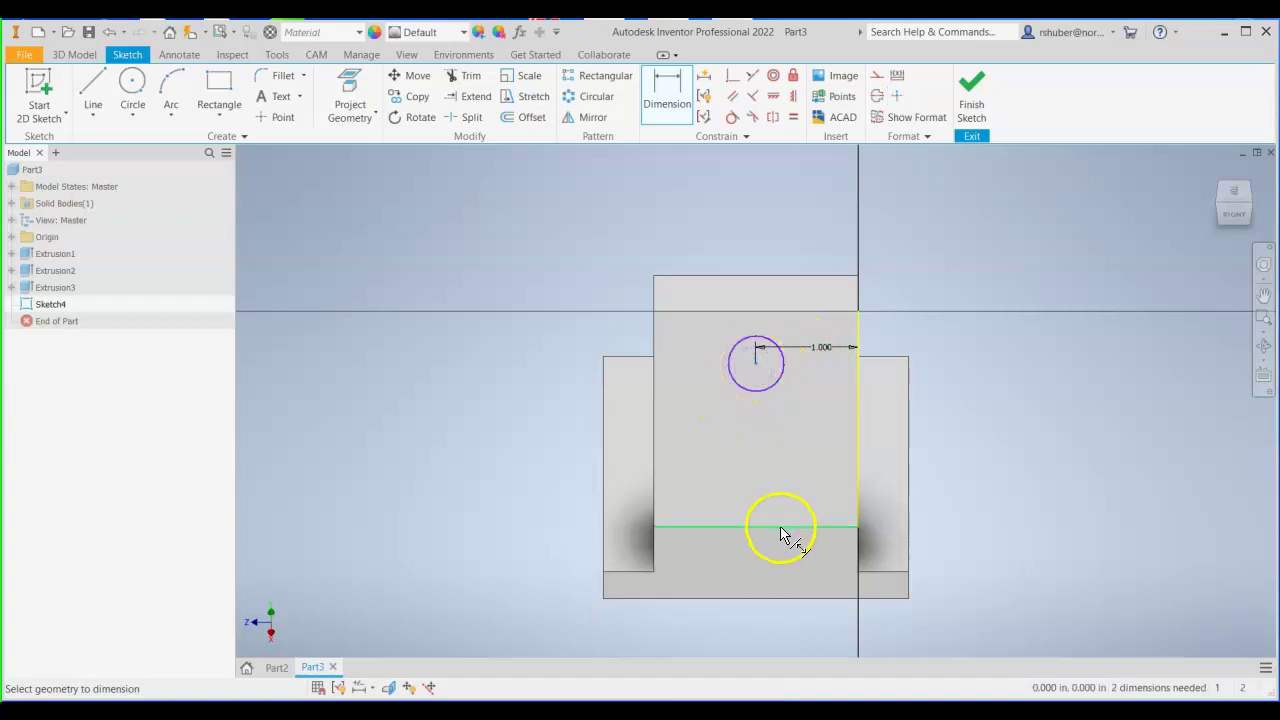
pyautogui.moveTo(860, 476); pyautogui.dragTo(881, 457)
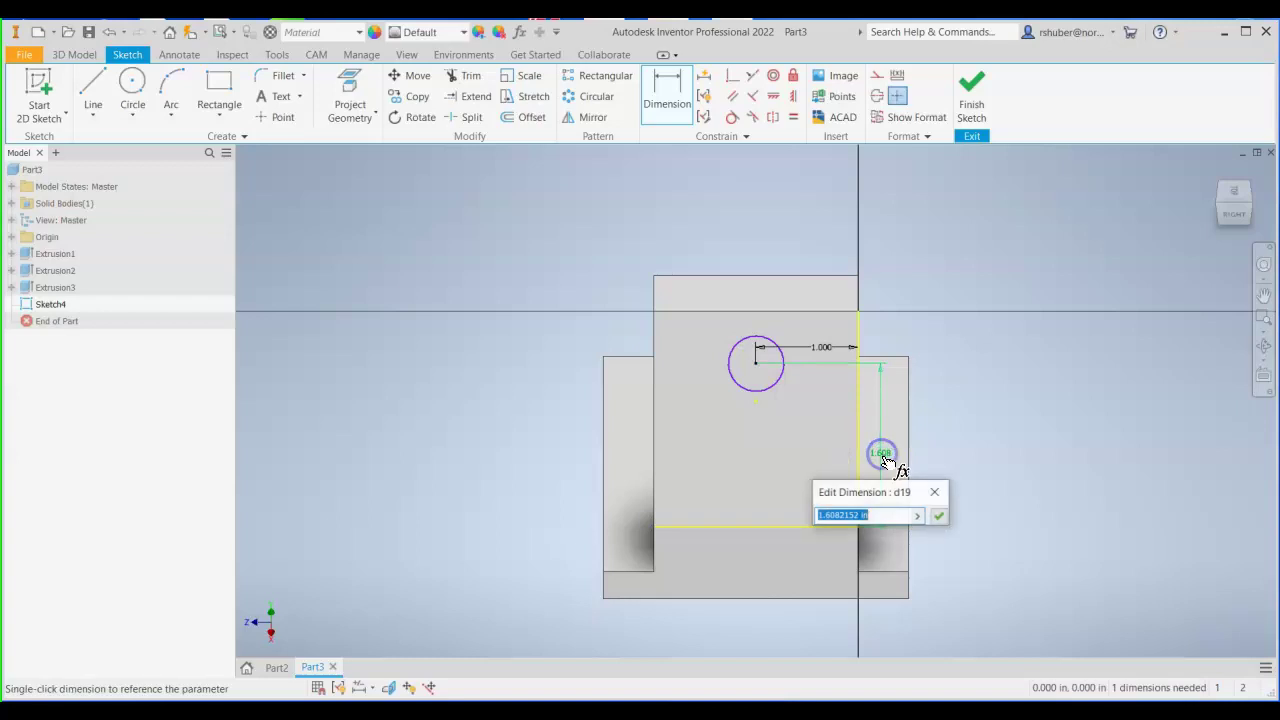
pyautogui.write('1')
pyautogui.press('Return')
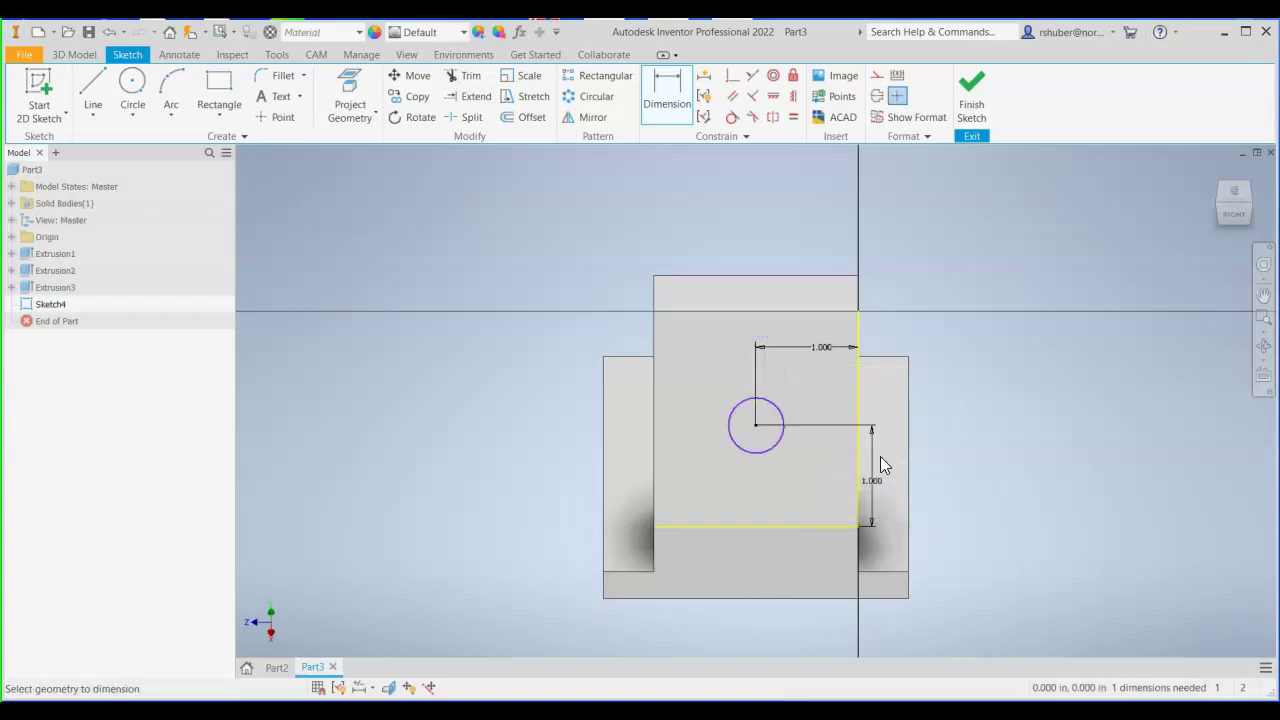
# Add the circle's diameter dimension, entering 1.6.
pyautogui.click(730, 418)
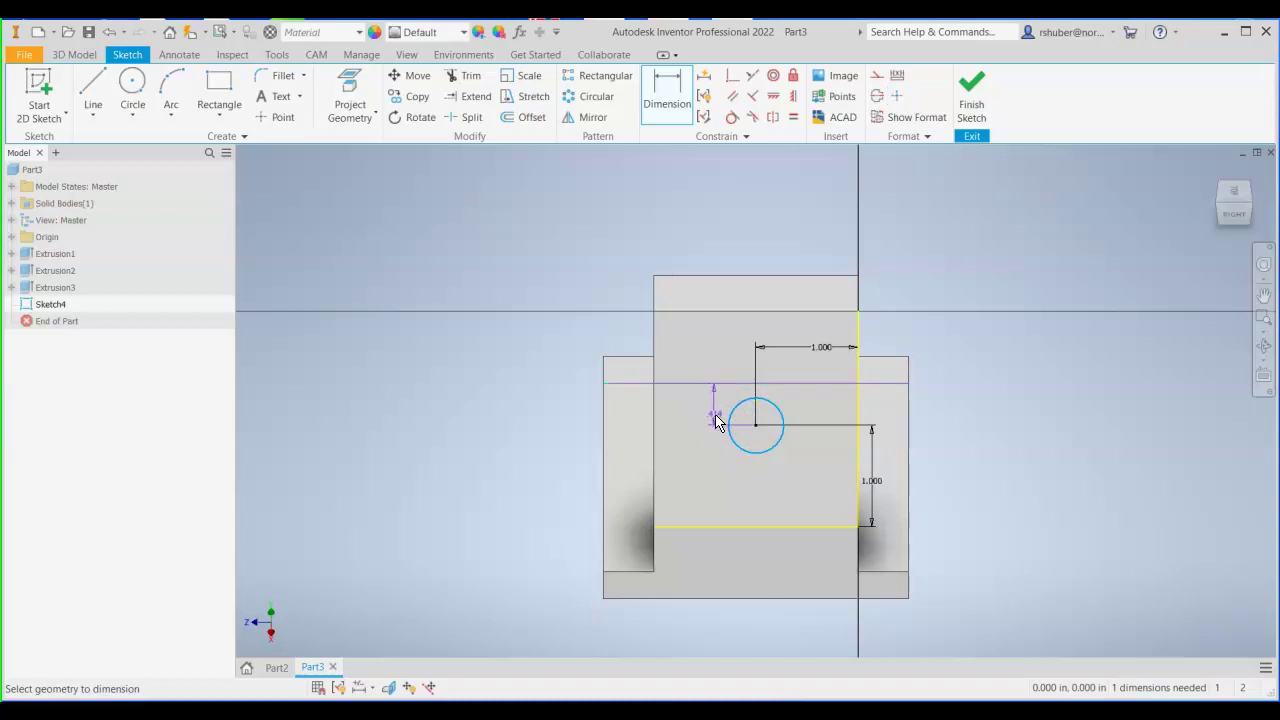
pyautogui.press('Escape')
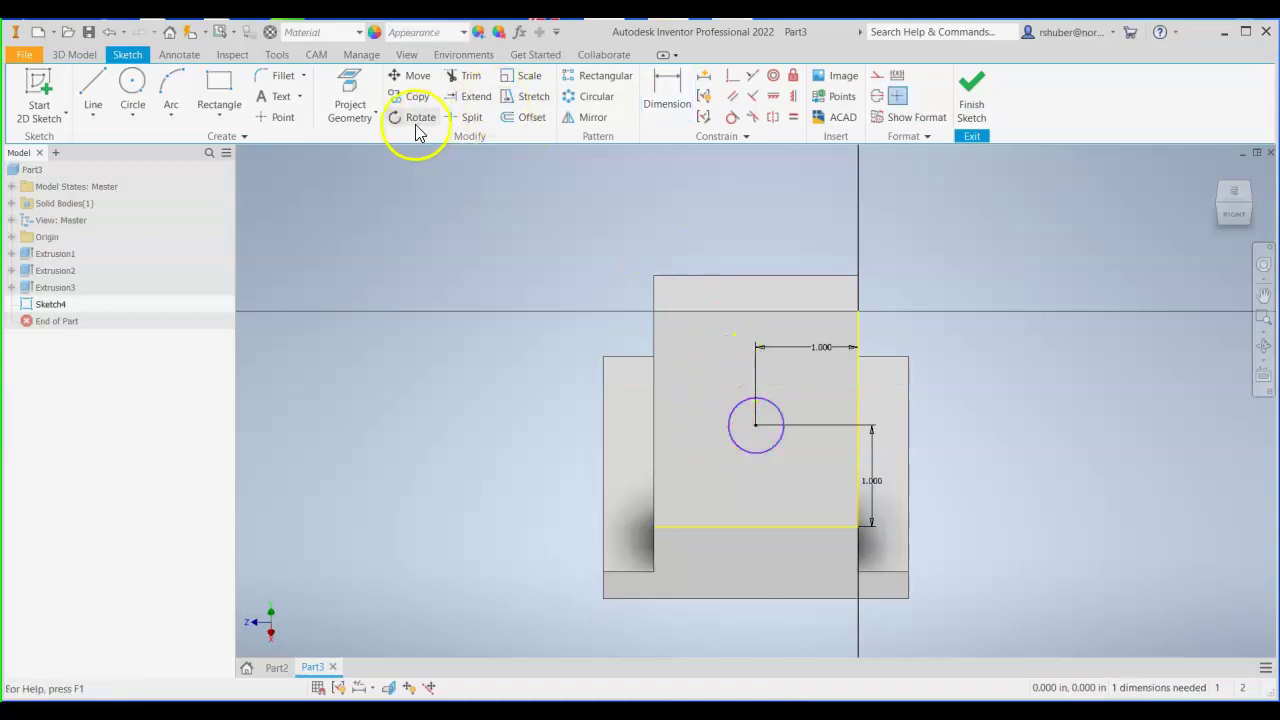
pyautogui.click(666, 88)
pyautogui.click(746, 408)
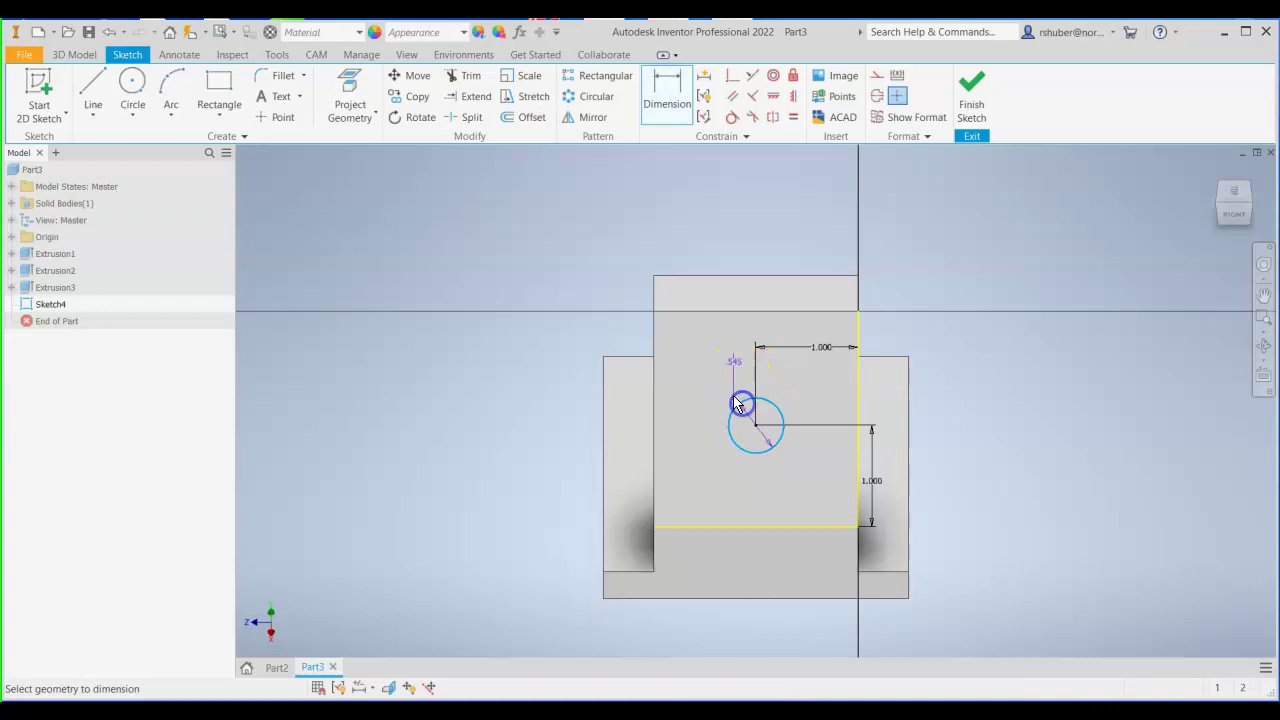
pyautogui.click(740, 362)
pyautogui.click(738, 365)
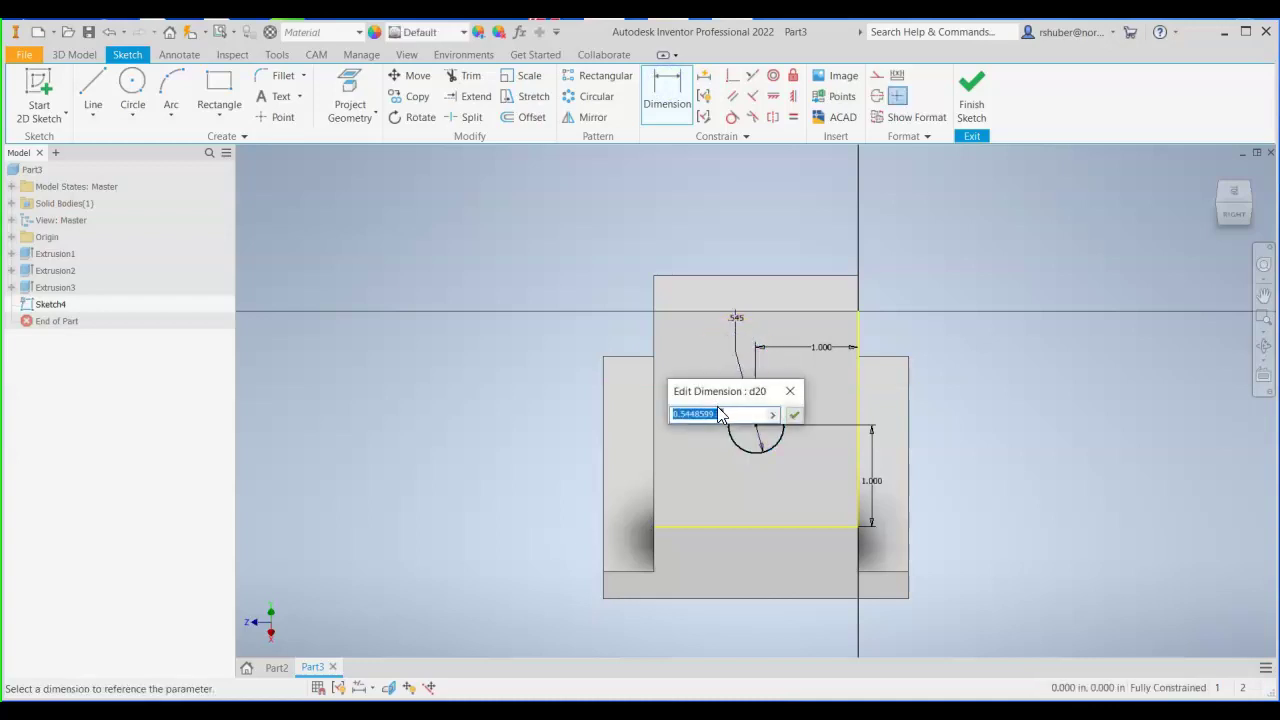
pyautogui.write('1.6')
pyautogui.press('Return')
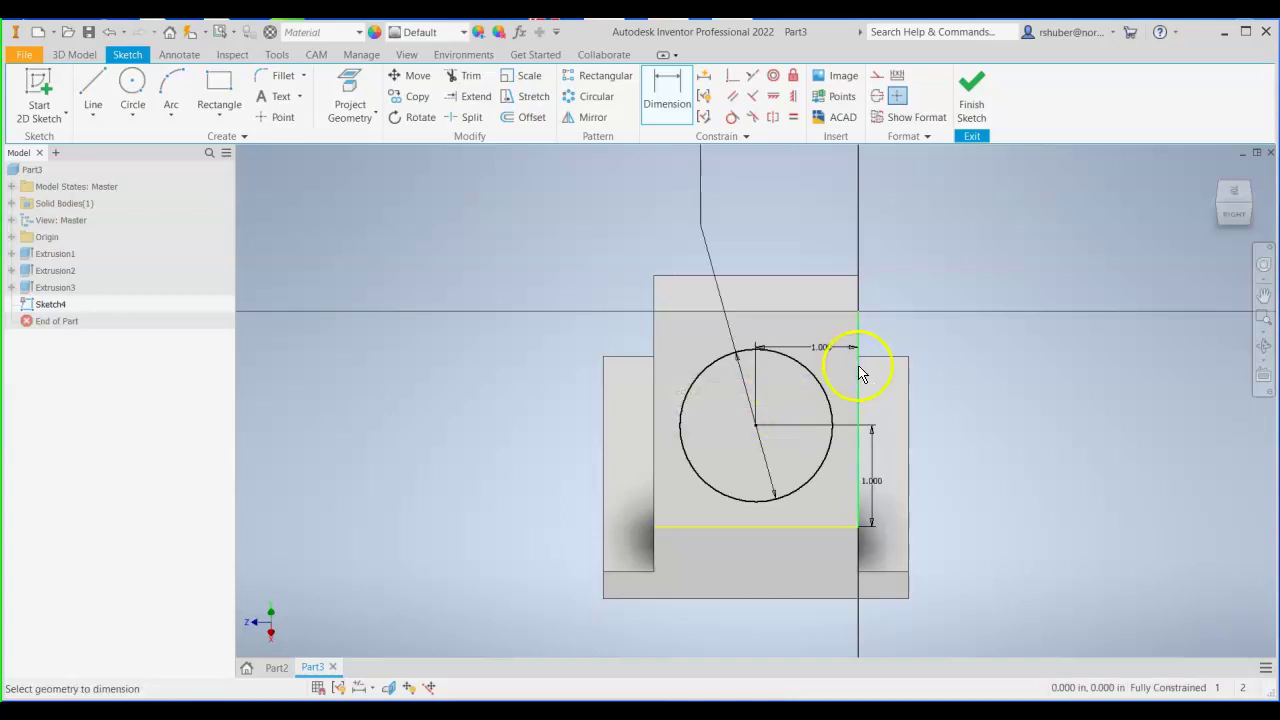
pyautogui.scroll(-2, 871, 405)
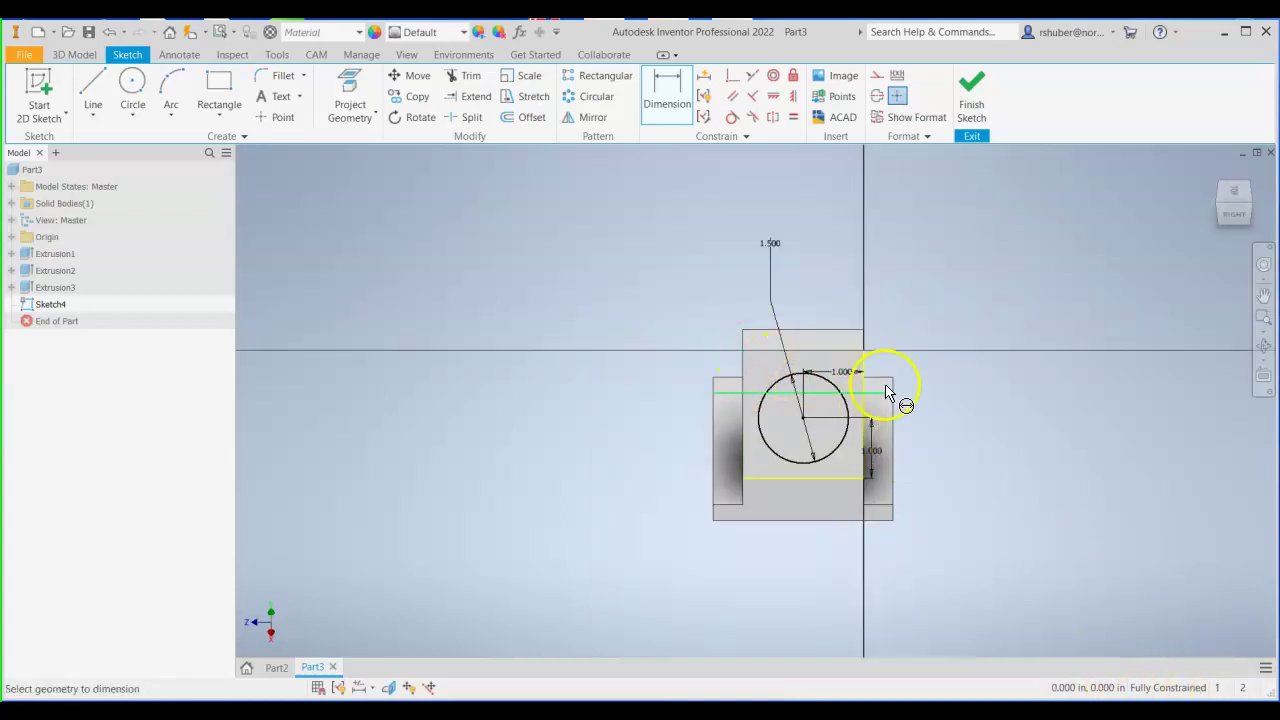
# Extrude the circle as a Through All cut to bore the hole.
pyautogui.click(971, 110)
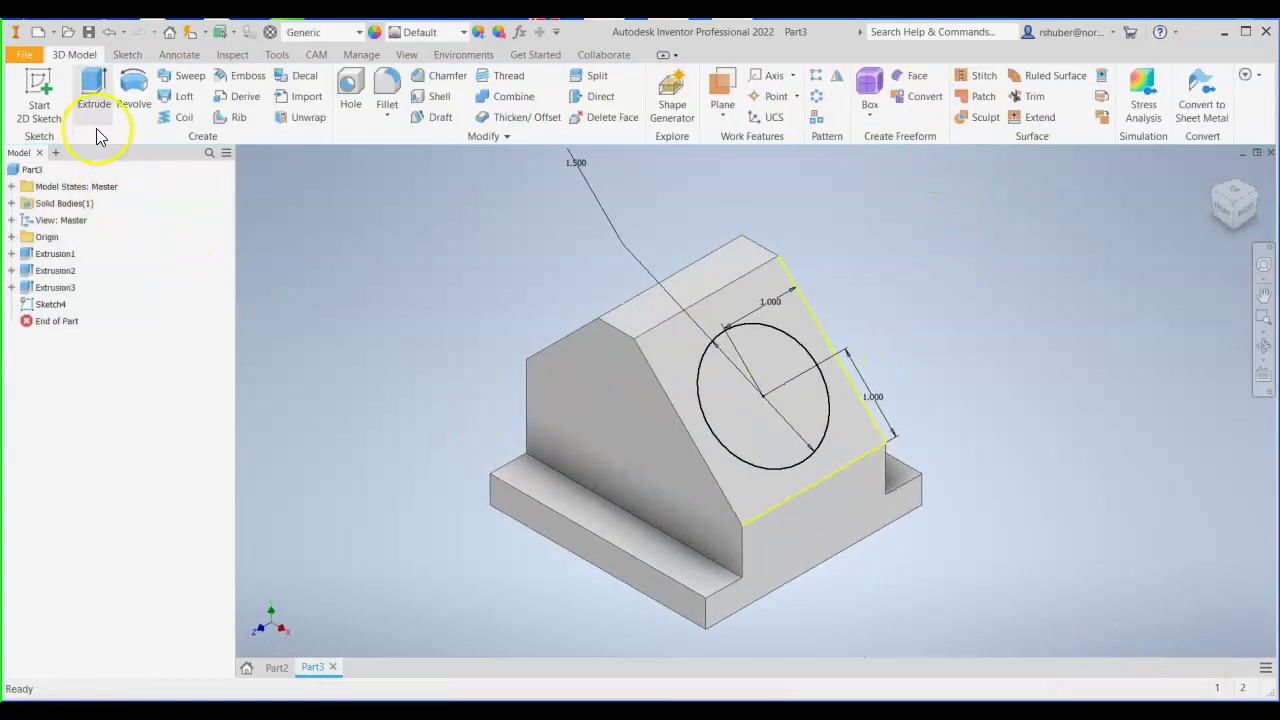
pyautogui.click(95, 95)
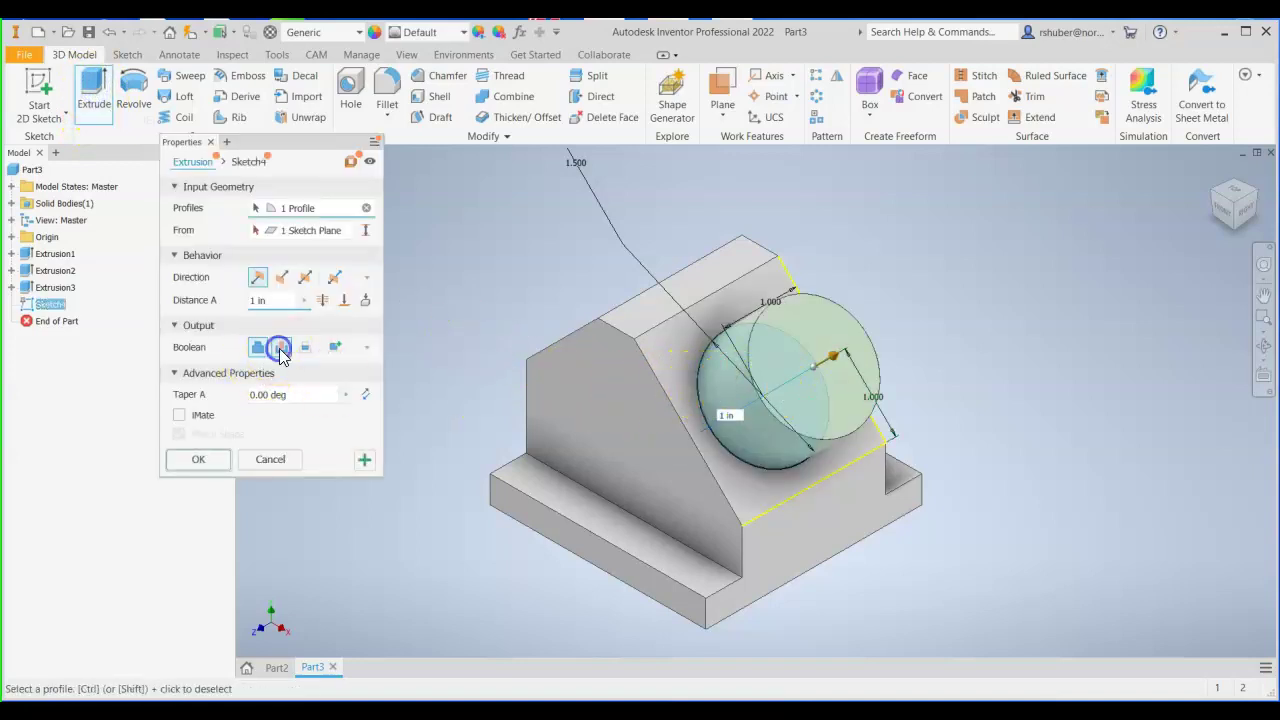
pyautogui.click(281, 348)
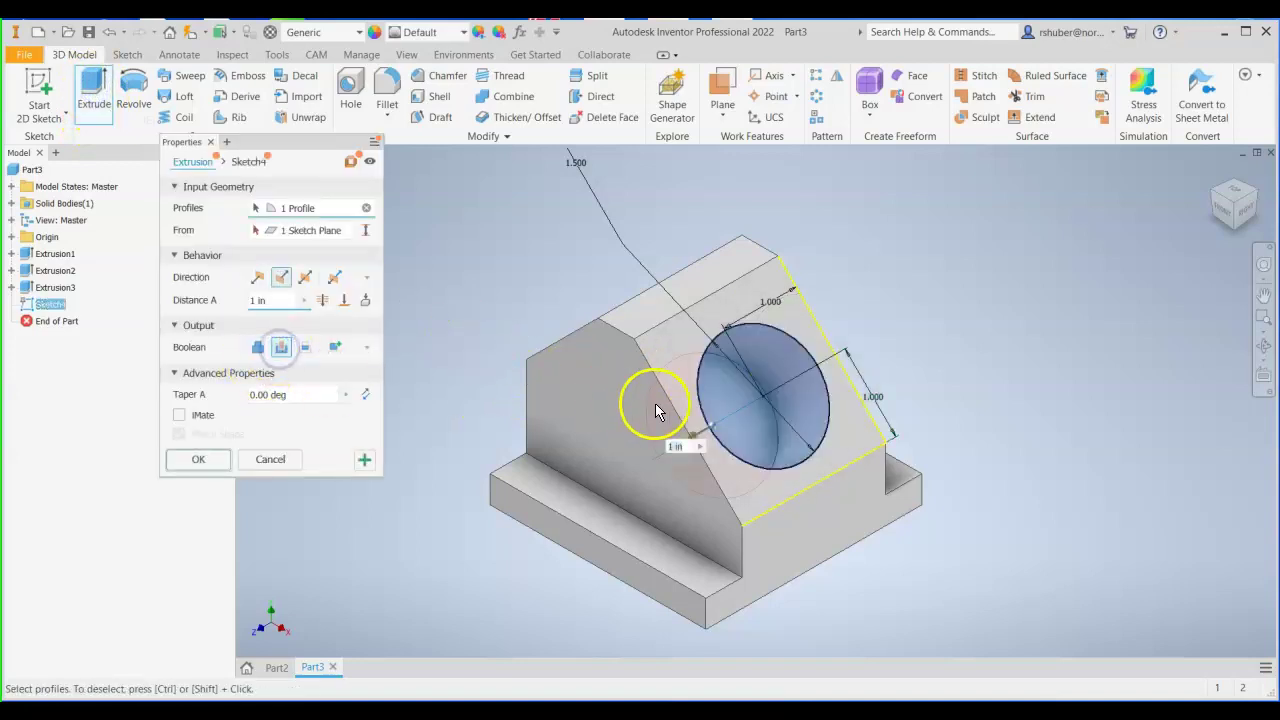
pyautogui.click(322, 302)
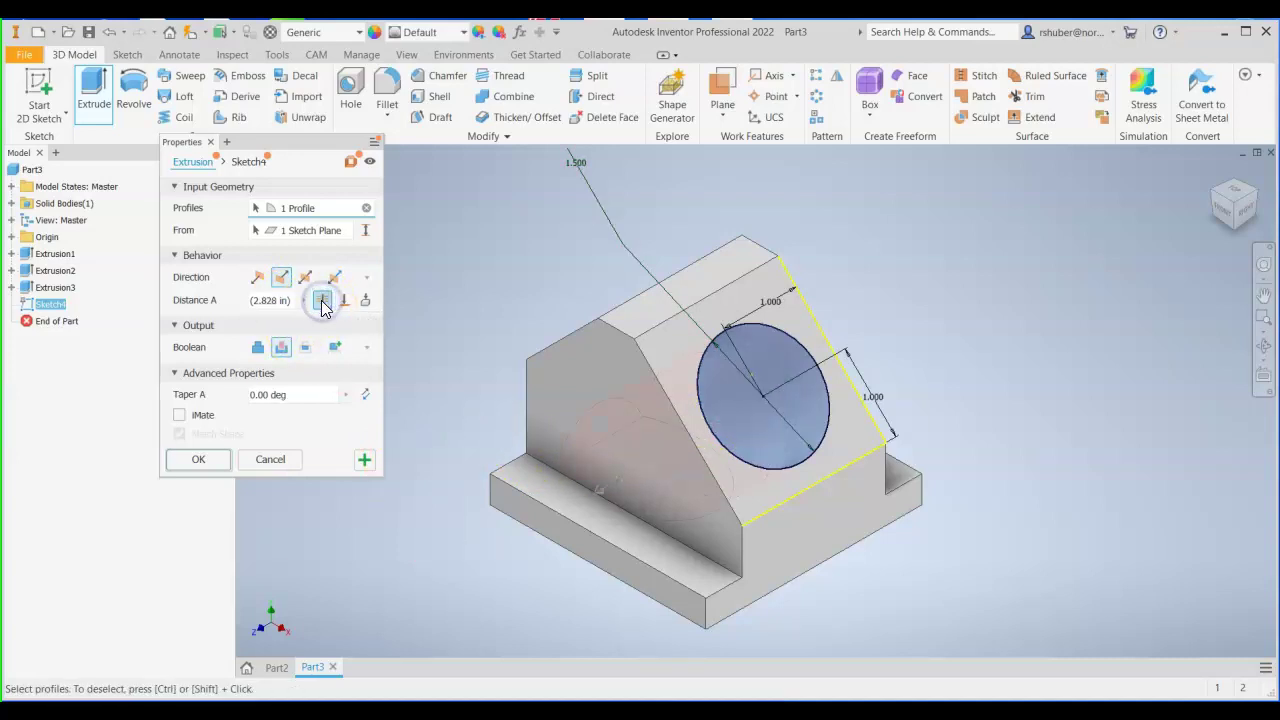
pyautogui.click(198, 462)
# Orbit the model to inspect the hole from underneath.
pyautogui.click(686, 460)
pyautogui.keyDown('shift'); pyautogui.moveTo(666, 457); pyautogui.dragTo(868, 395, button='middle'); pyautogui.keyUp('shift')
pyautogui.click(566, 380)
pyautogui.click(706, 366)
pyautogui.keyDown('shift'); pyautogui.moveTo(715, 368); pyautogui.dragTo(814, 427, button='middle'); pyautogui.keyUp('shift')
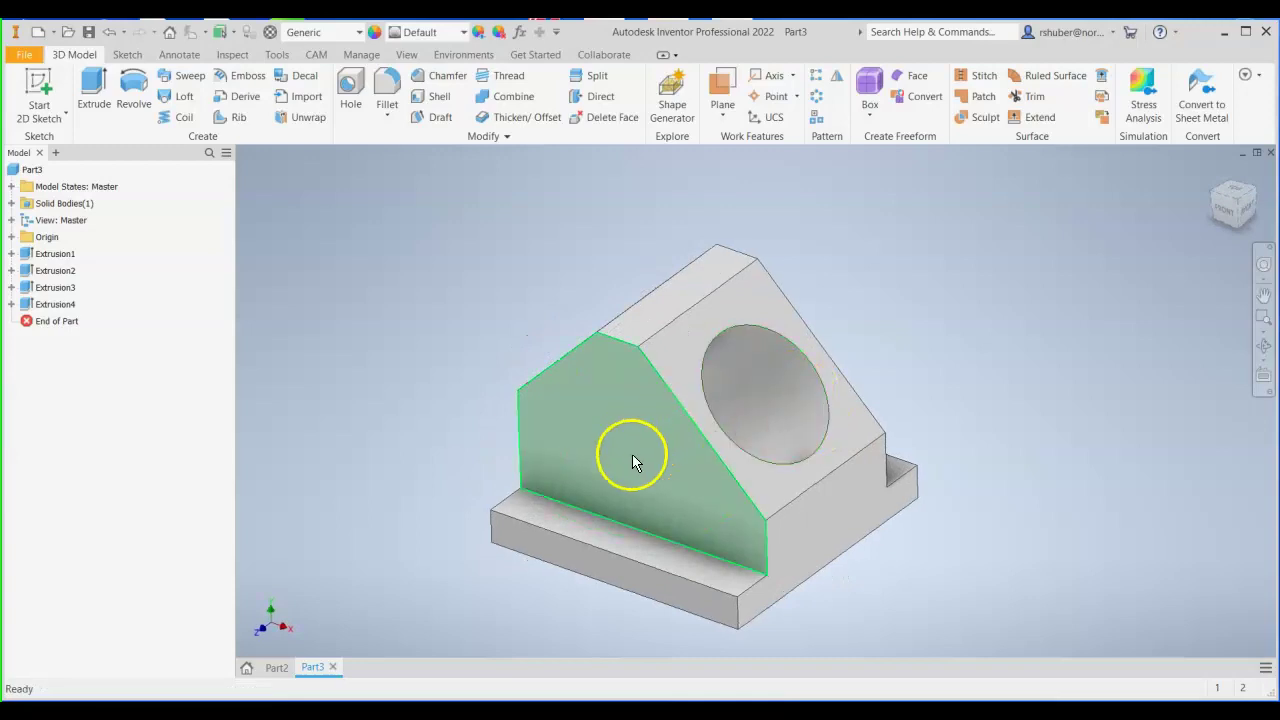
pyautogui.keyDown('shift'); pyautogui.moveTo(629, 483); pyautogui.dragTo(720, 400, button='middle'); pyautogui.keyUp('shift')
pyautogui.moveTo(1220, 180); pyautogui.dragTo(478, 412)
pyautogui.moveTo(478, 412); pyautogui.dragTo(489, 374, button='middle')
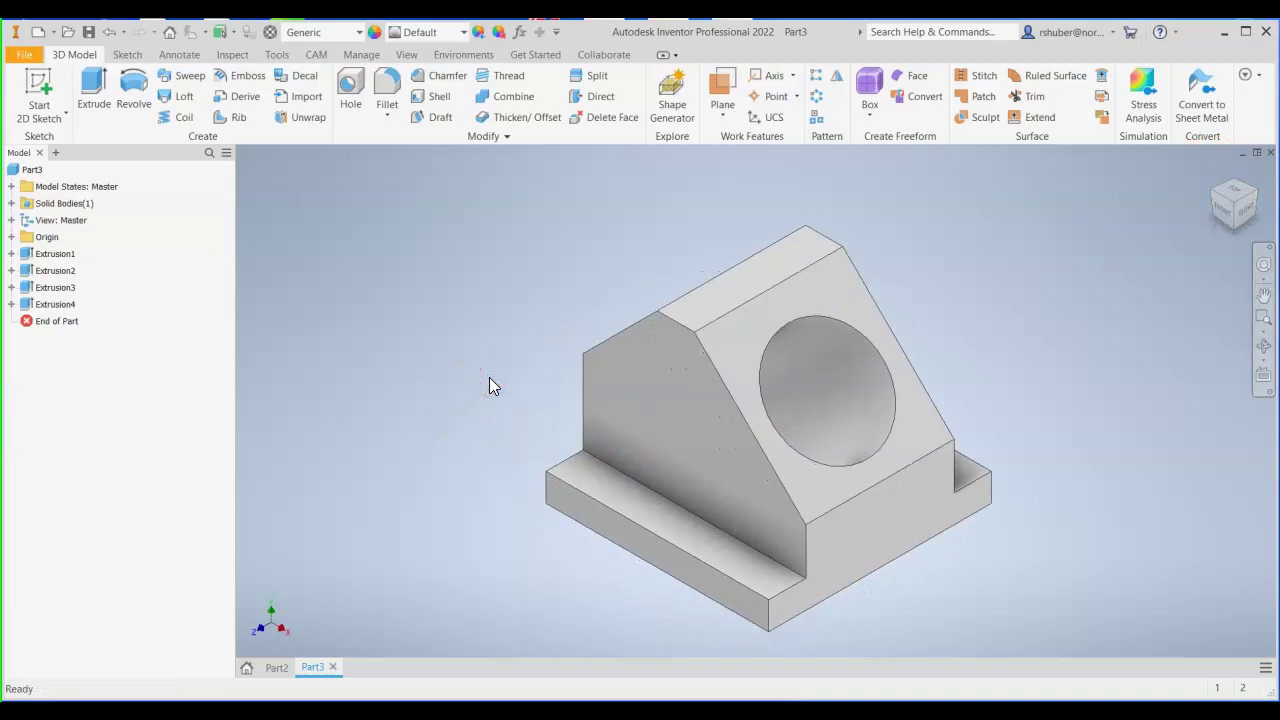